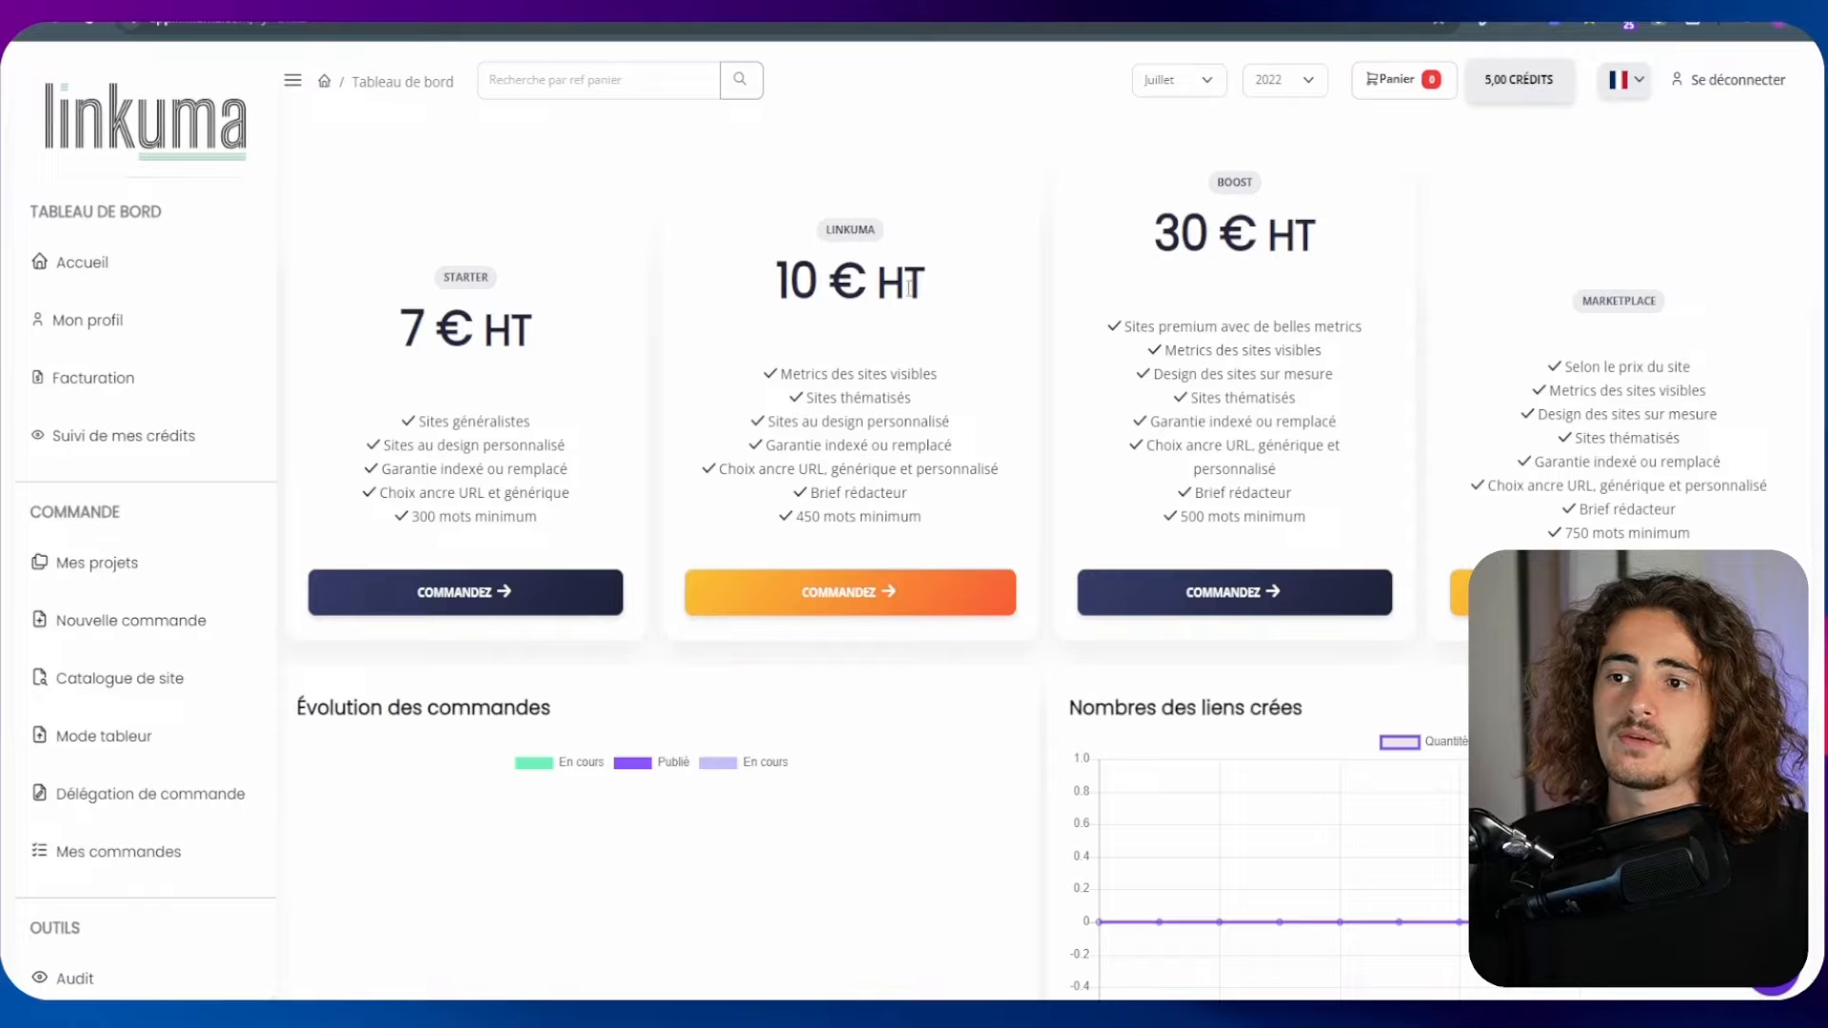
triple_click(909, 285)
left_click(953, 311)
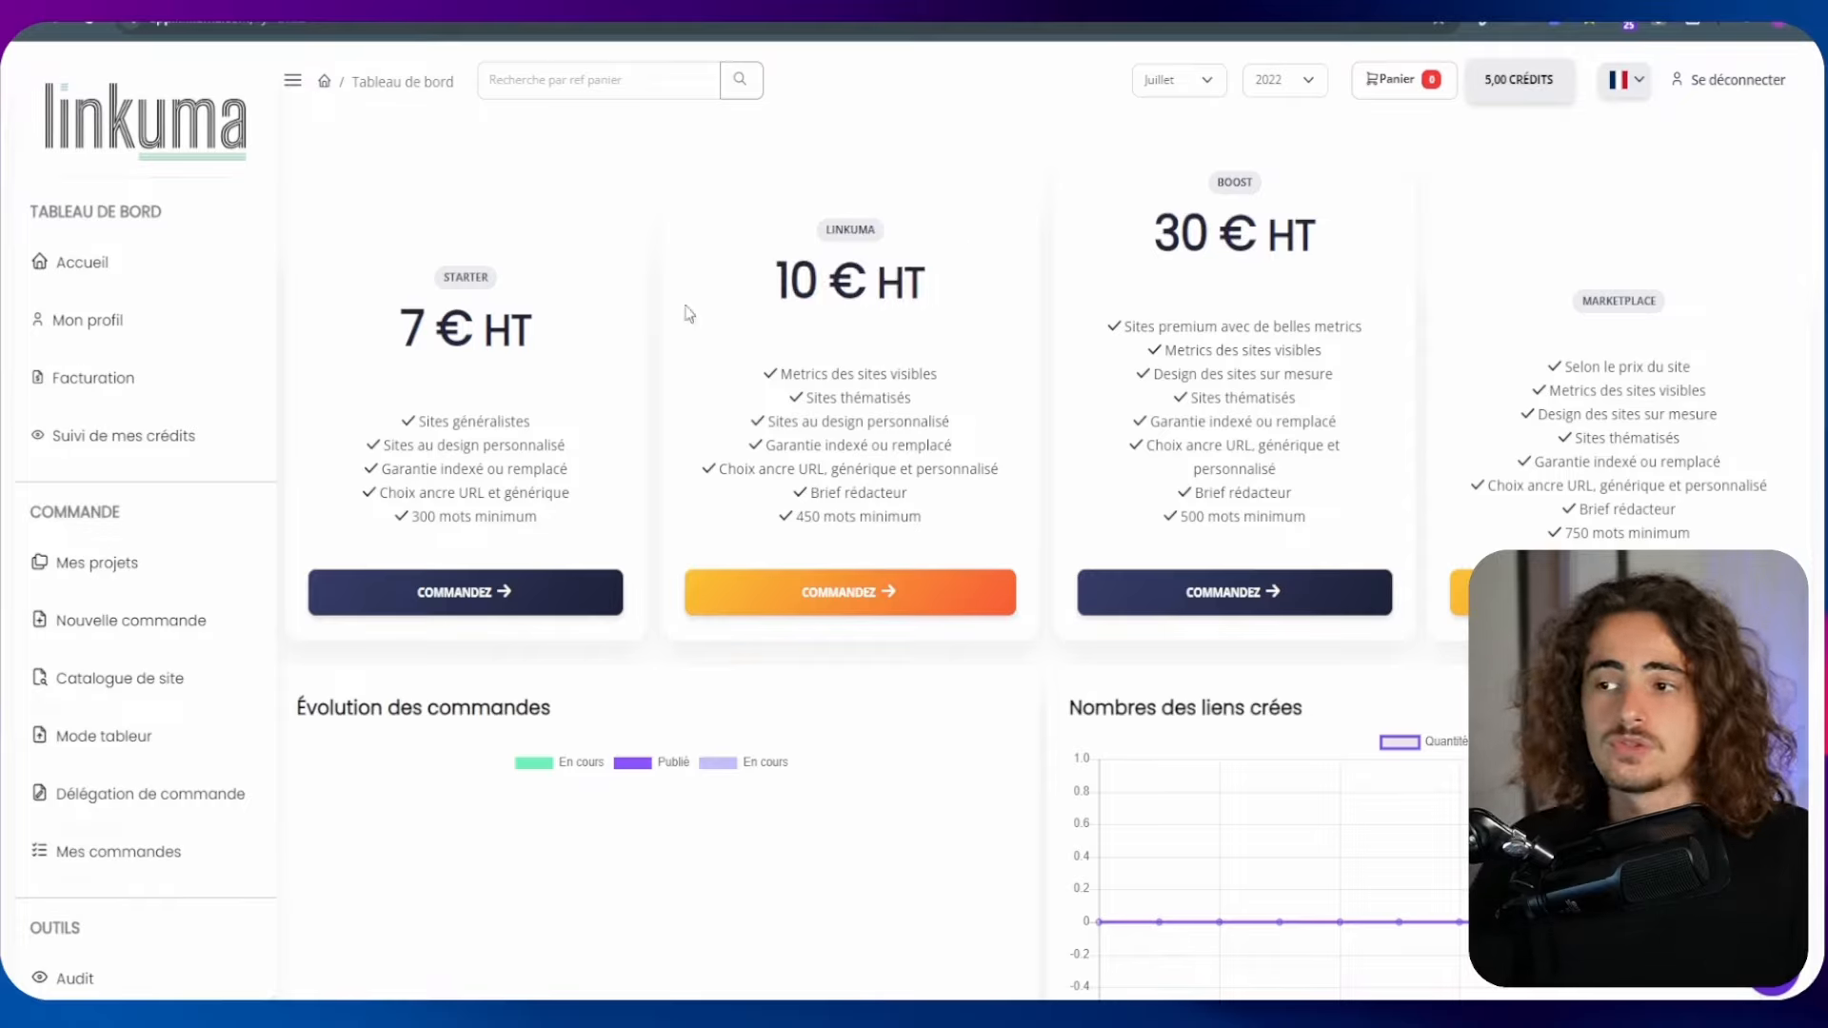
left_click_drag(538, 347, 392, 325)
left_click(370, 293)
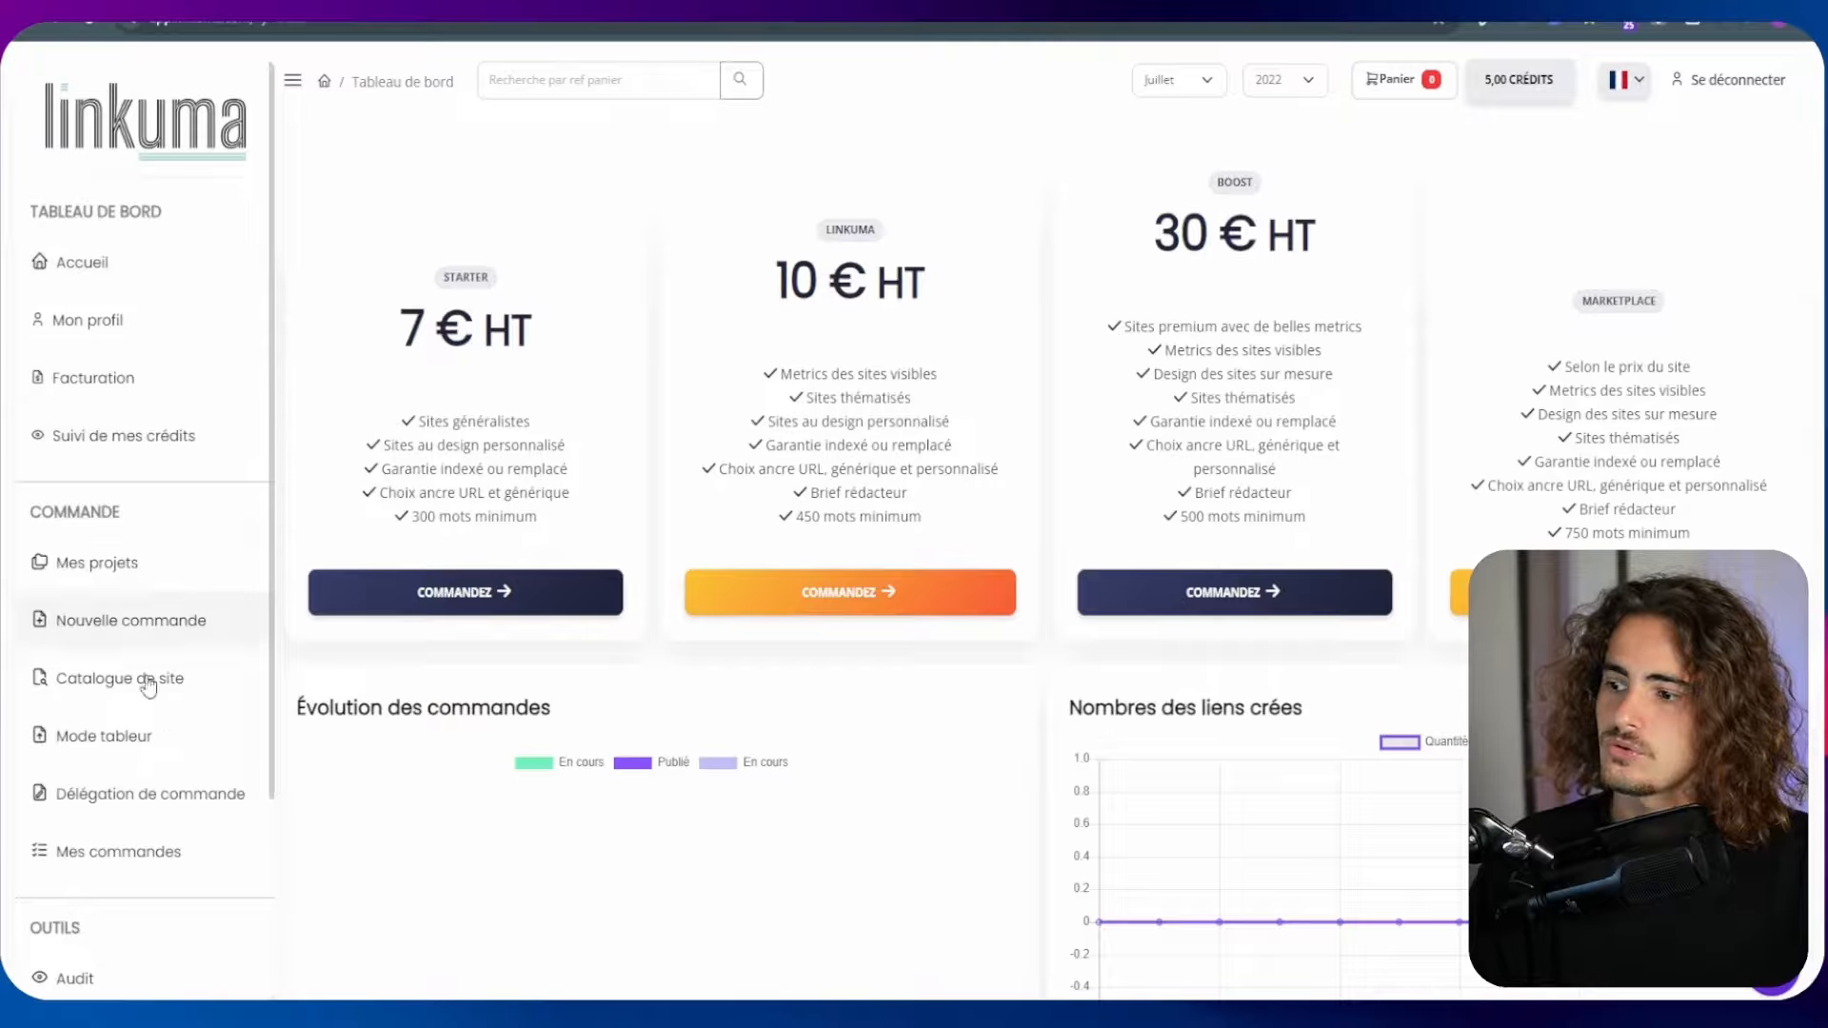
Open the spreadsheet ordering mode (Mode tableur) and look over the blank order grid down to its confirmation option
left_click(105, 756)
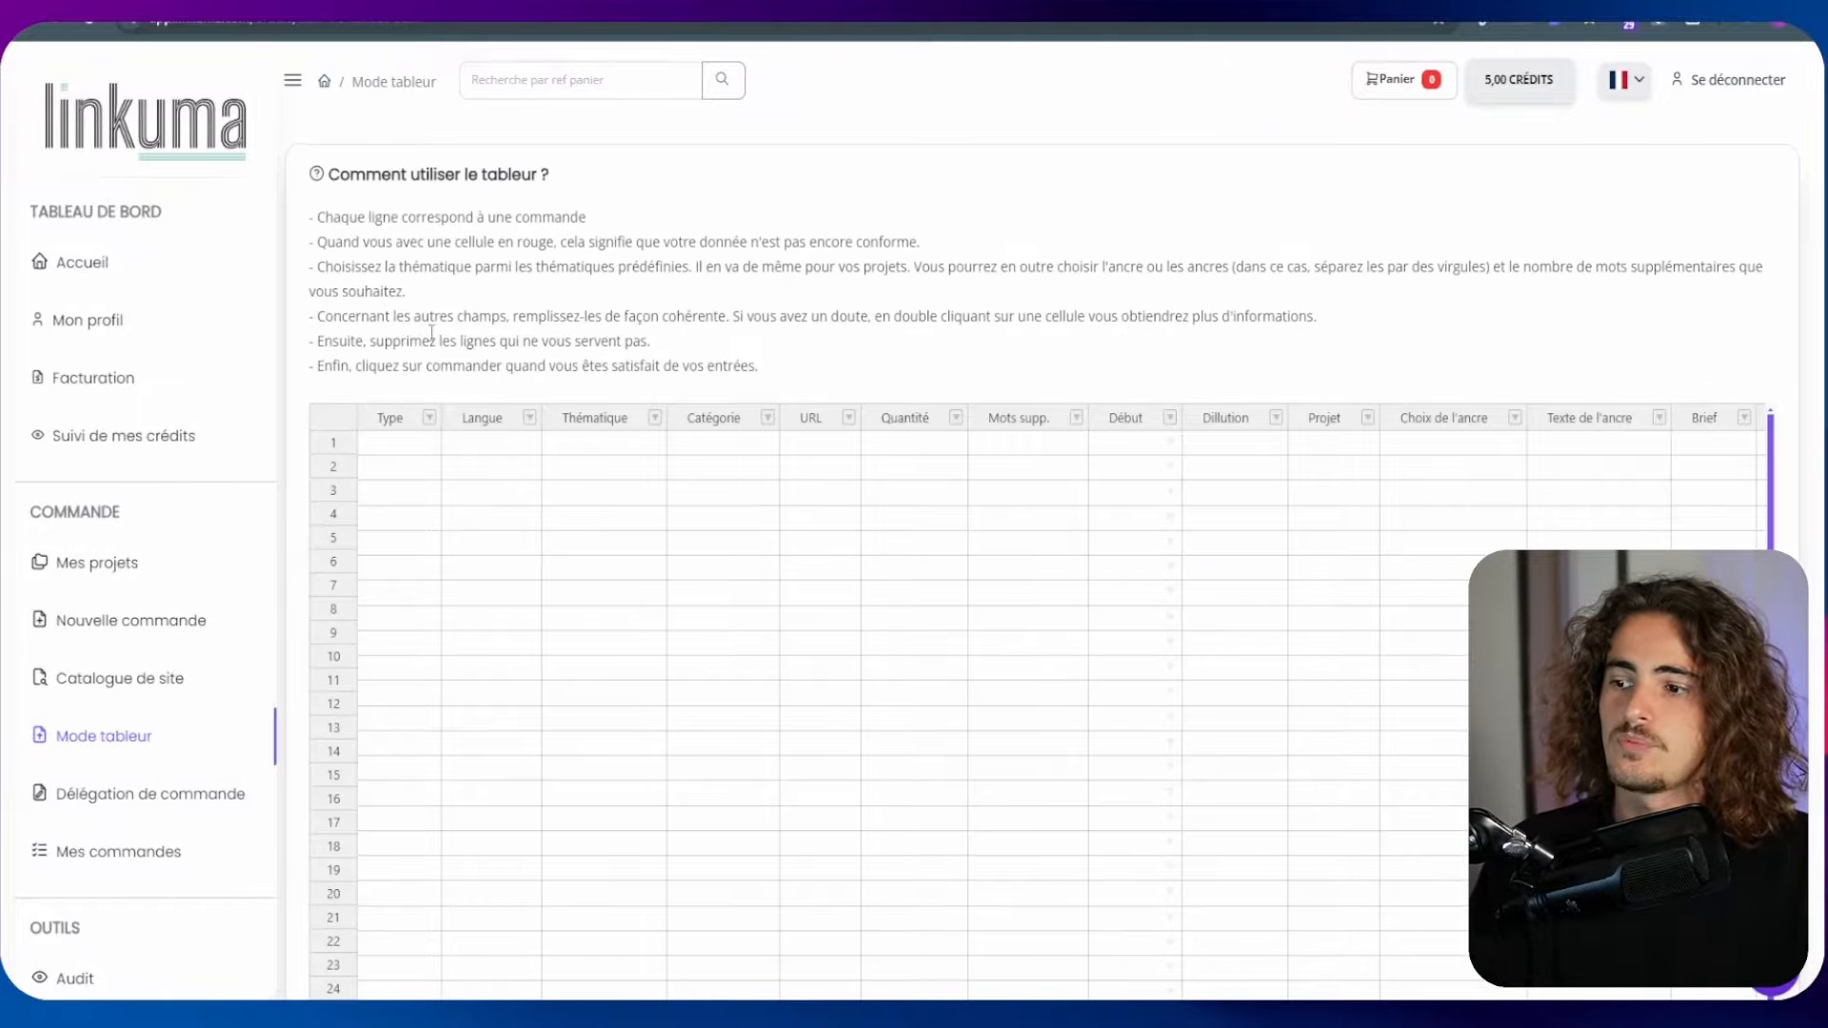
scroll(431, 333, "down", 8)
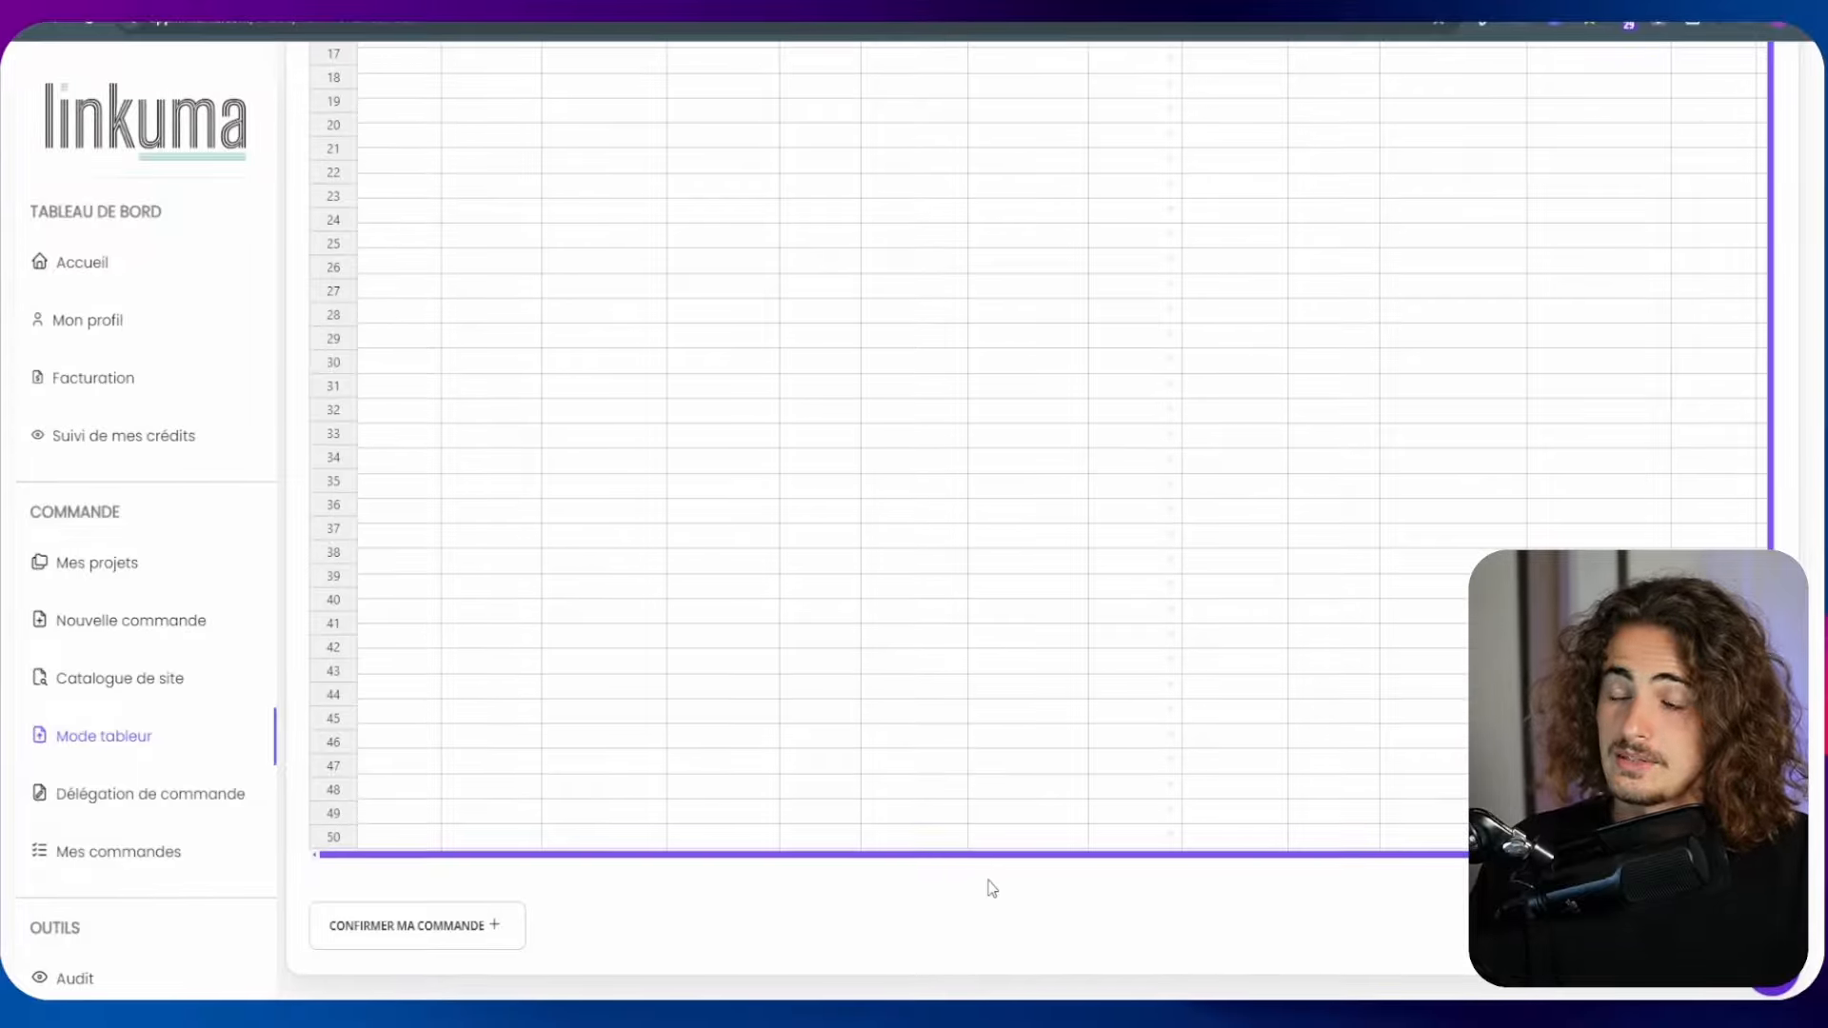
scroll(653, 654, "up", 8)
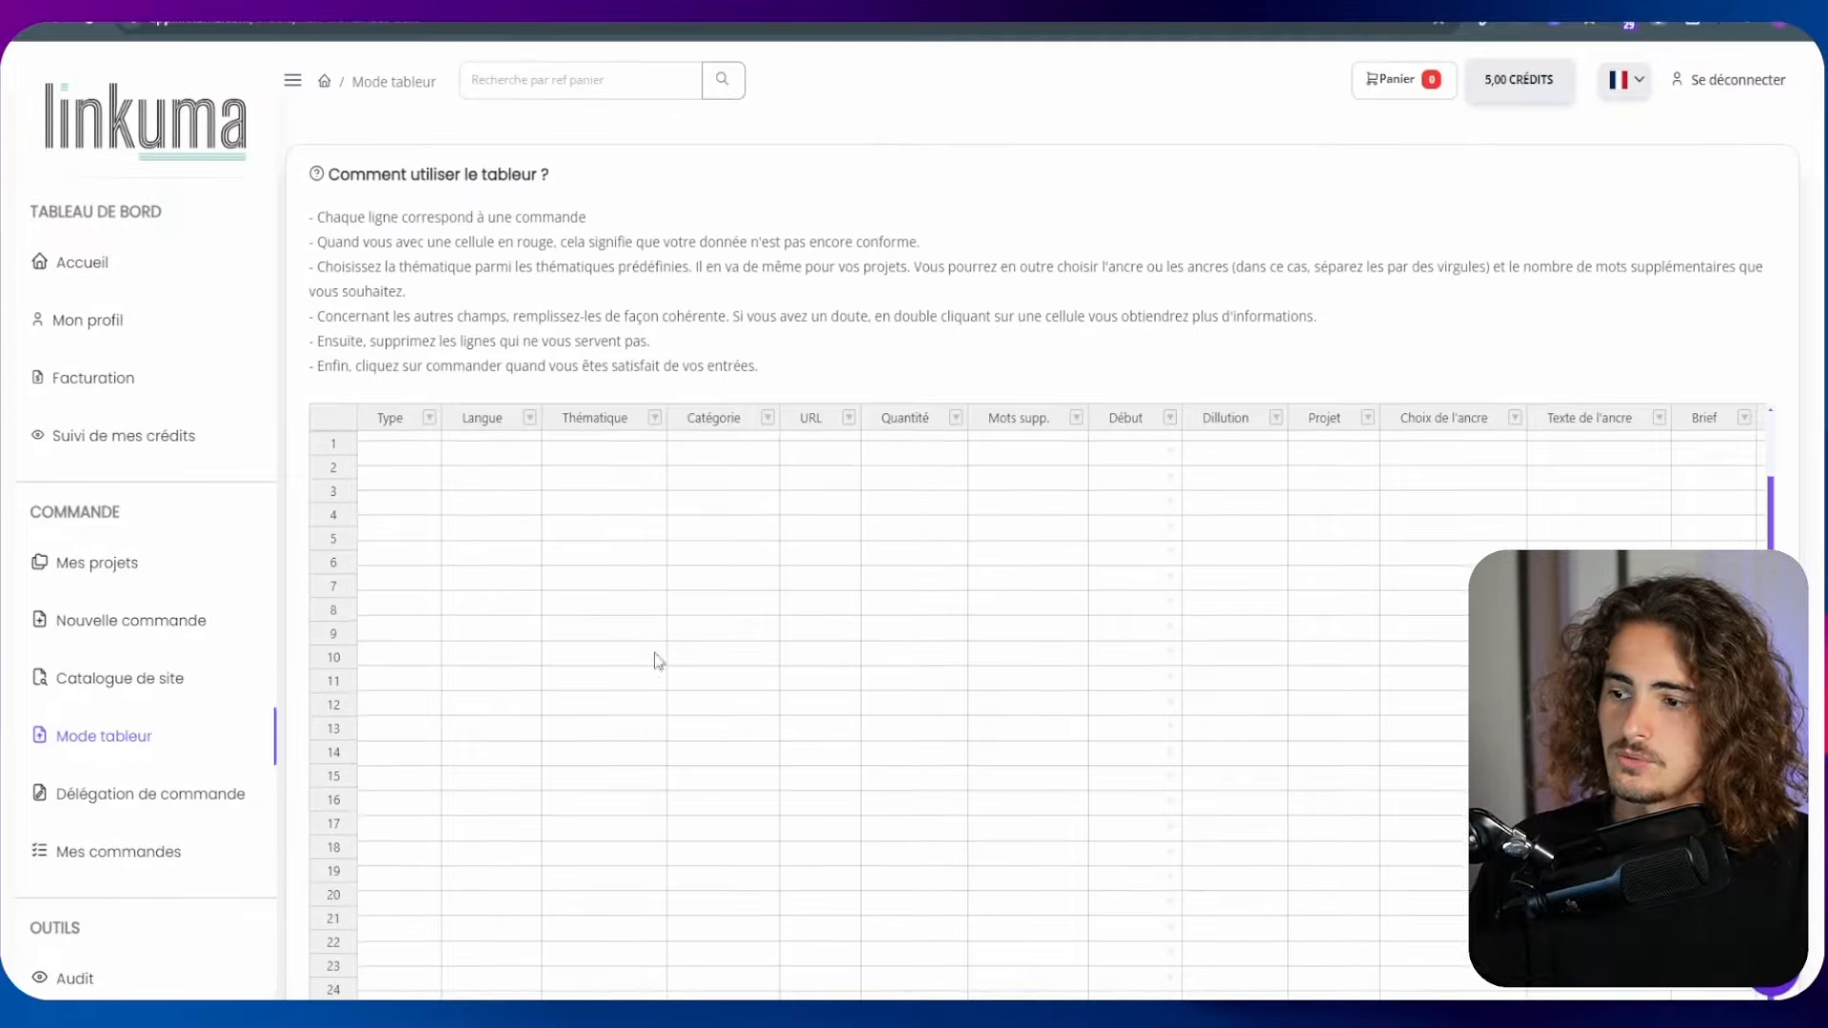
scroll(461, 705, "down", 8)
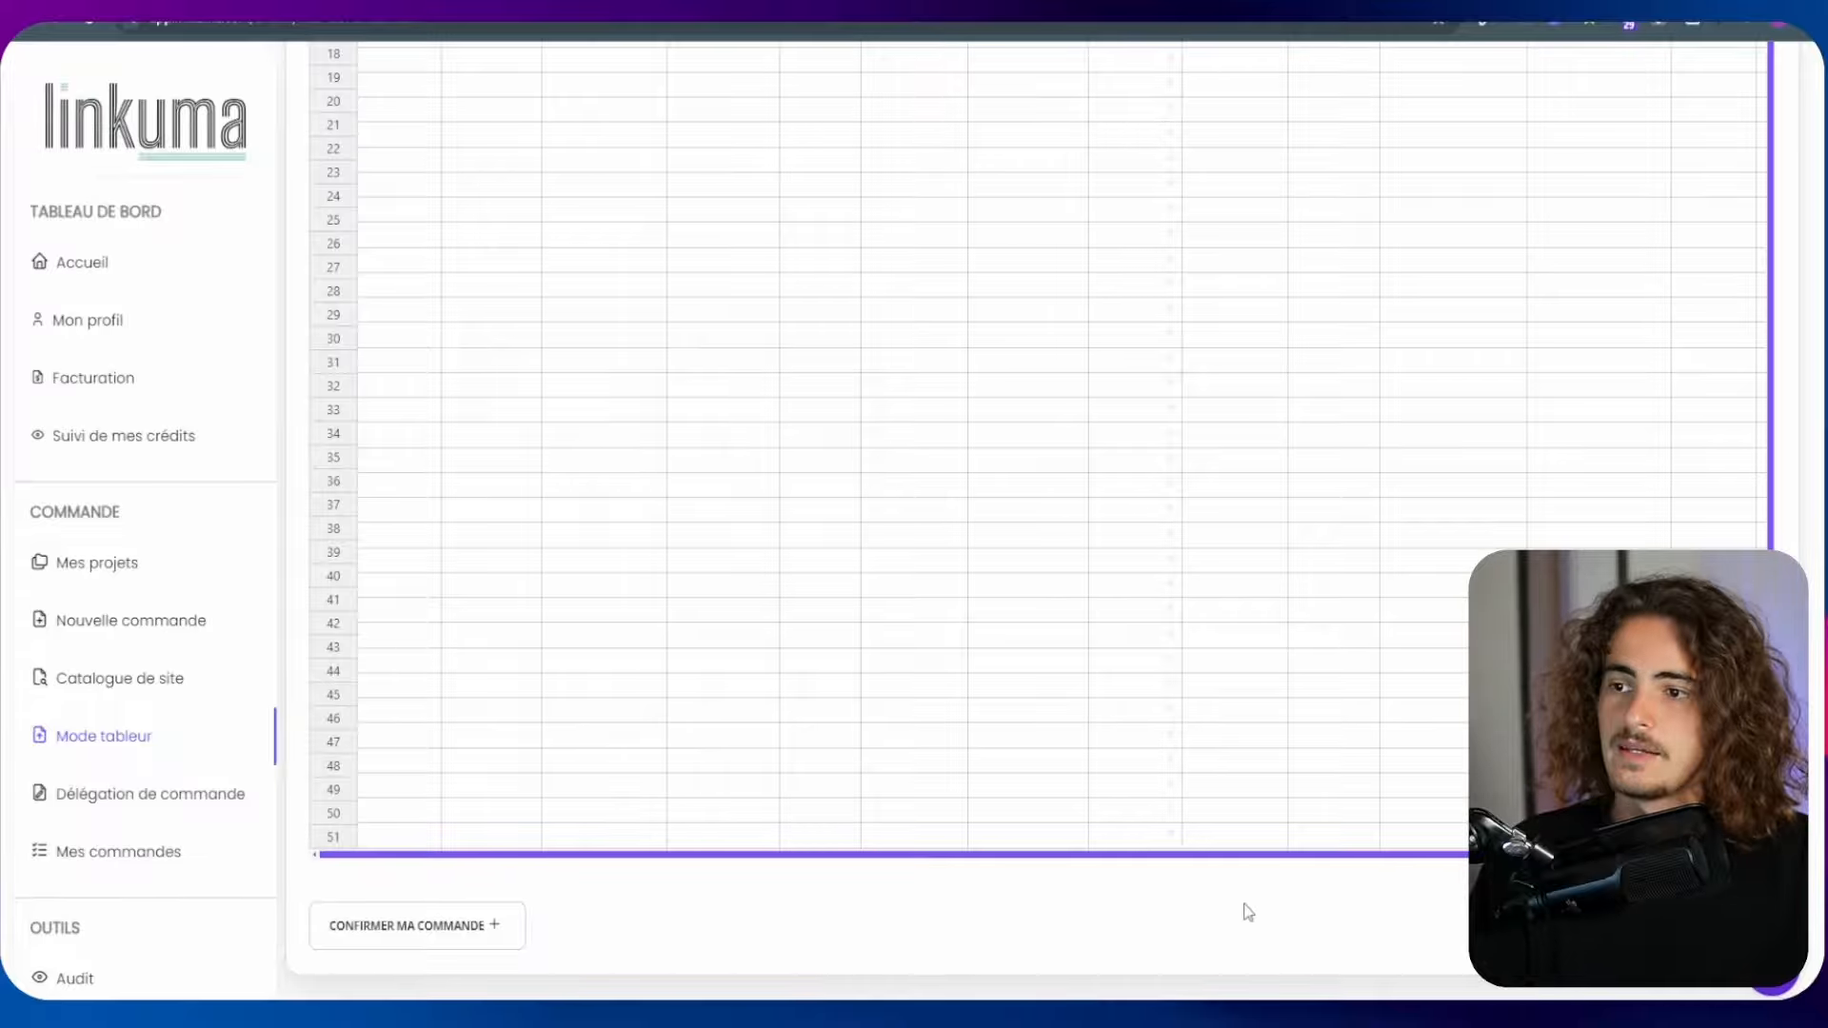
scroll(1245, 906, "up", 5)
scroll(987, 203, "up", 2)
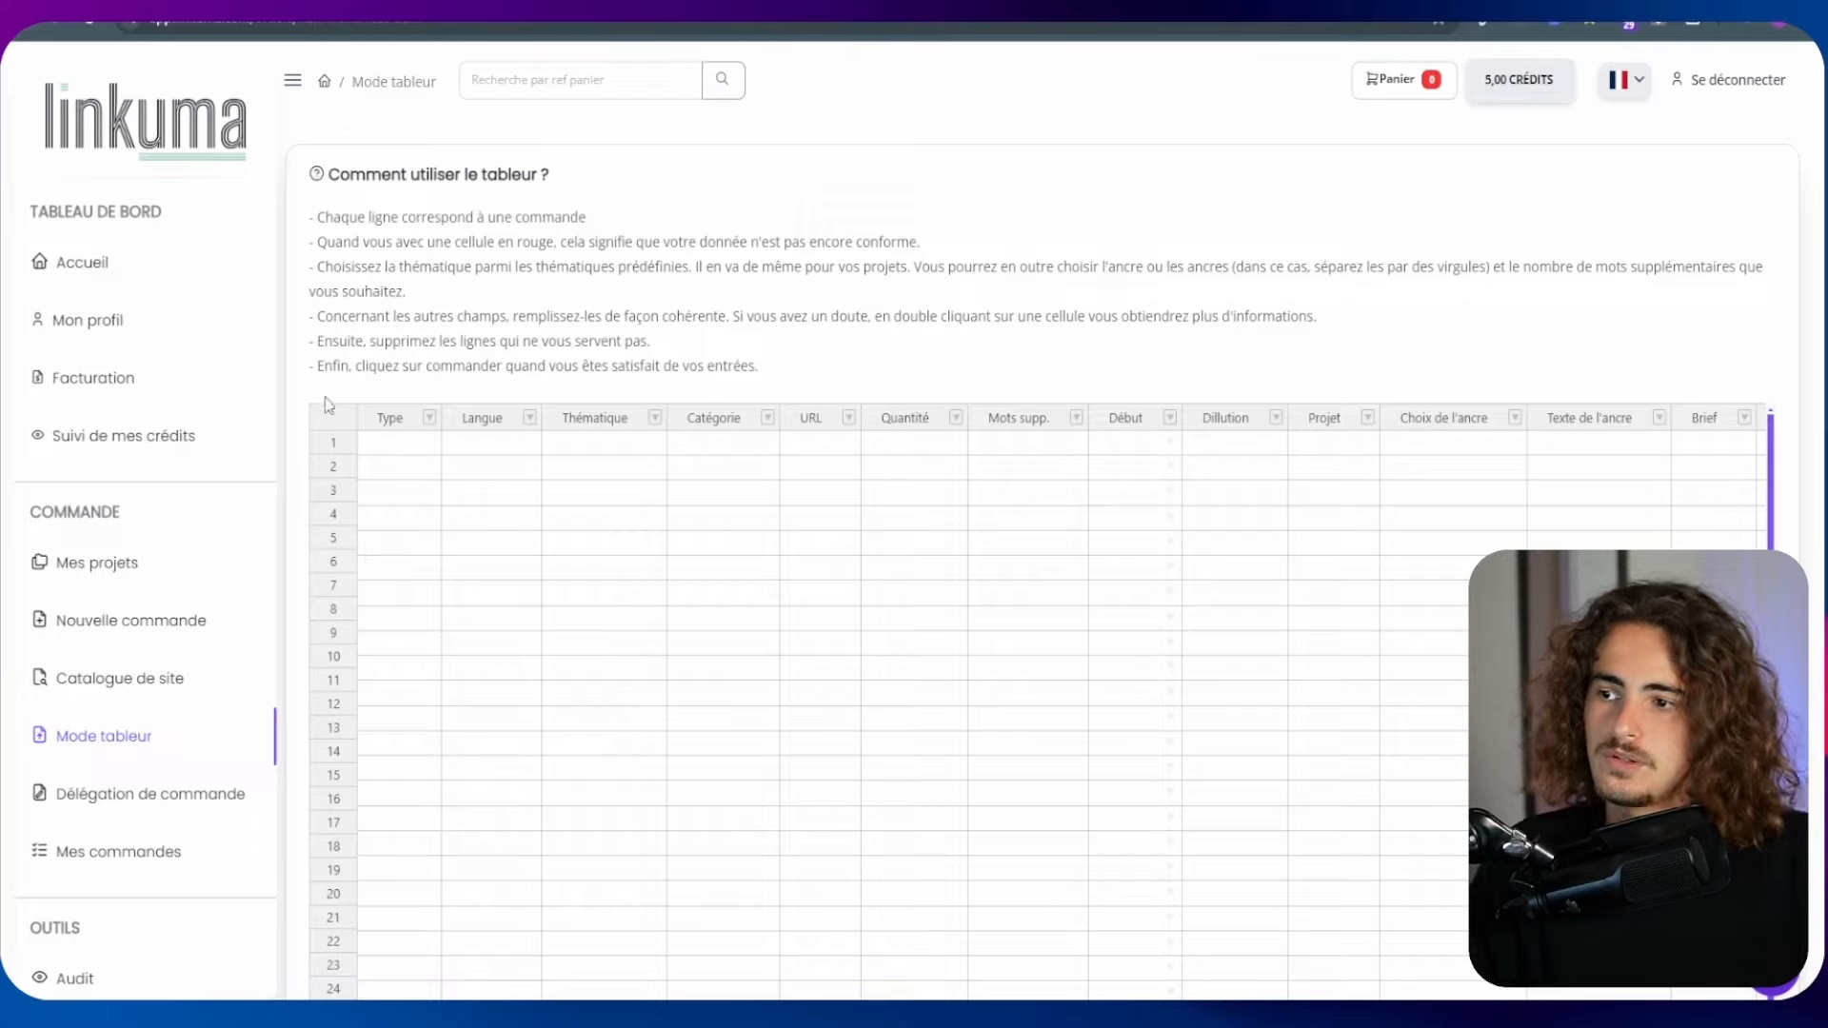
Set the first order row's type to Linkuma and its language to Français
left_click(399, 447)
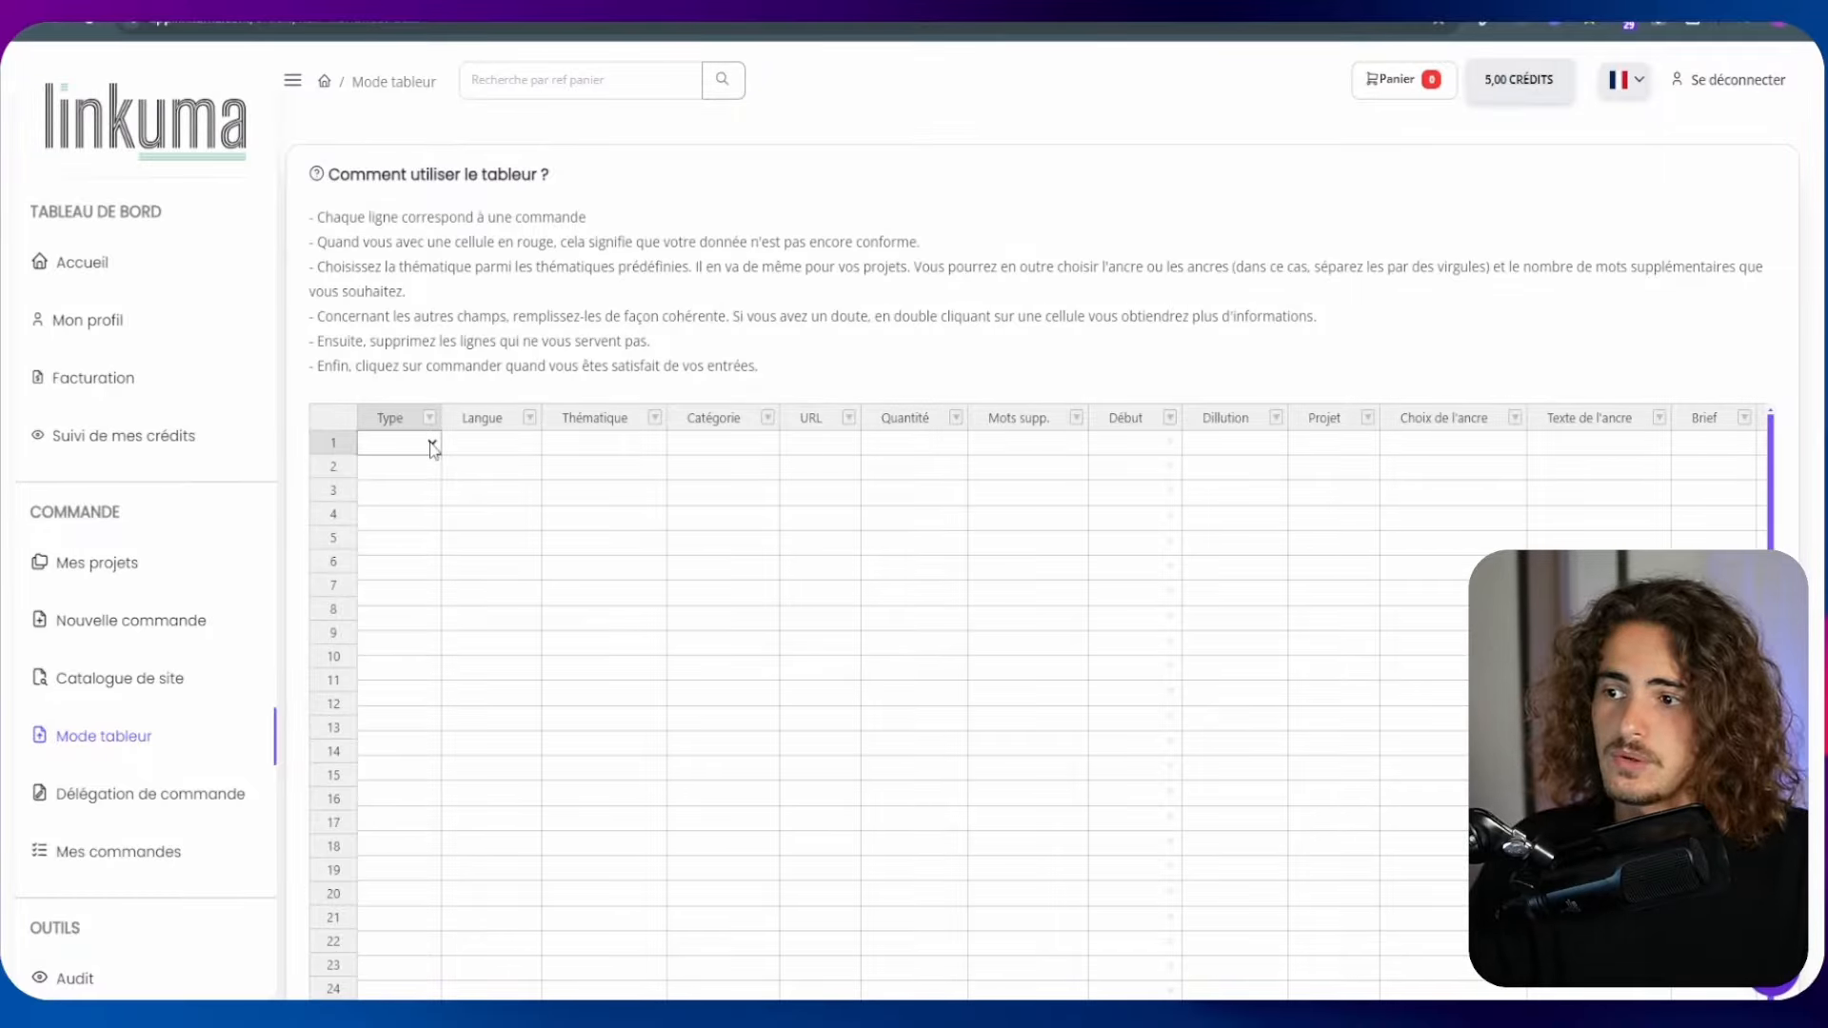
left_click(415, 496)
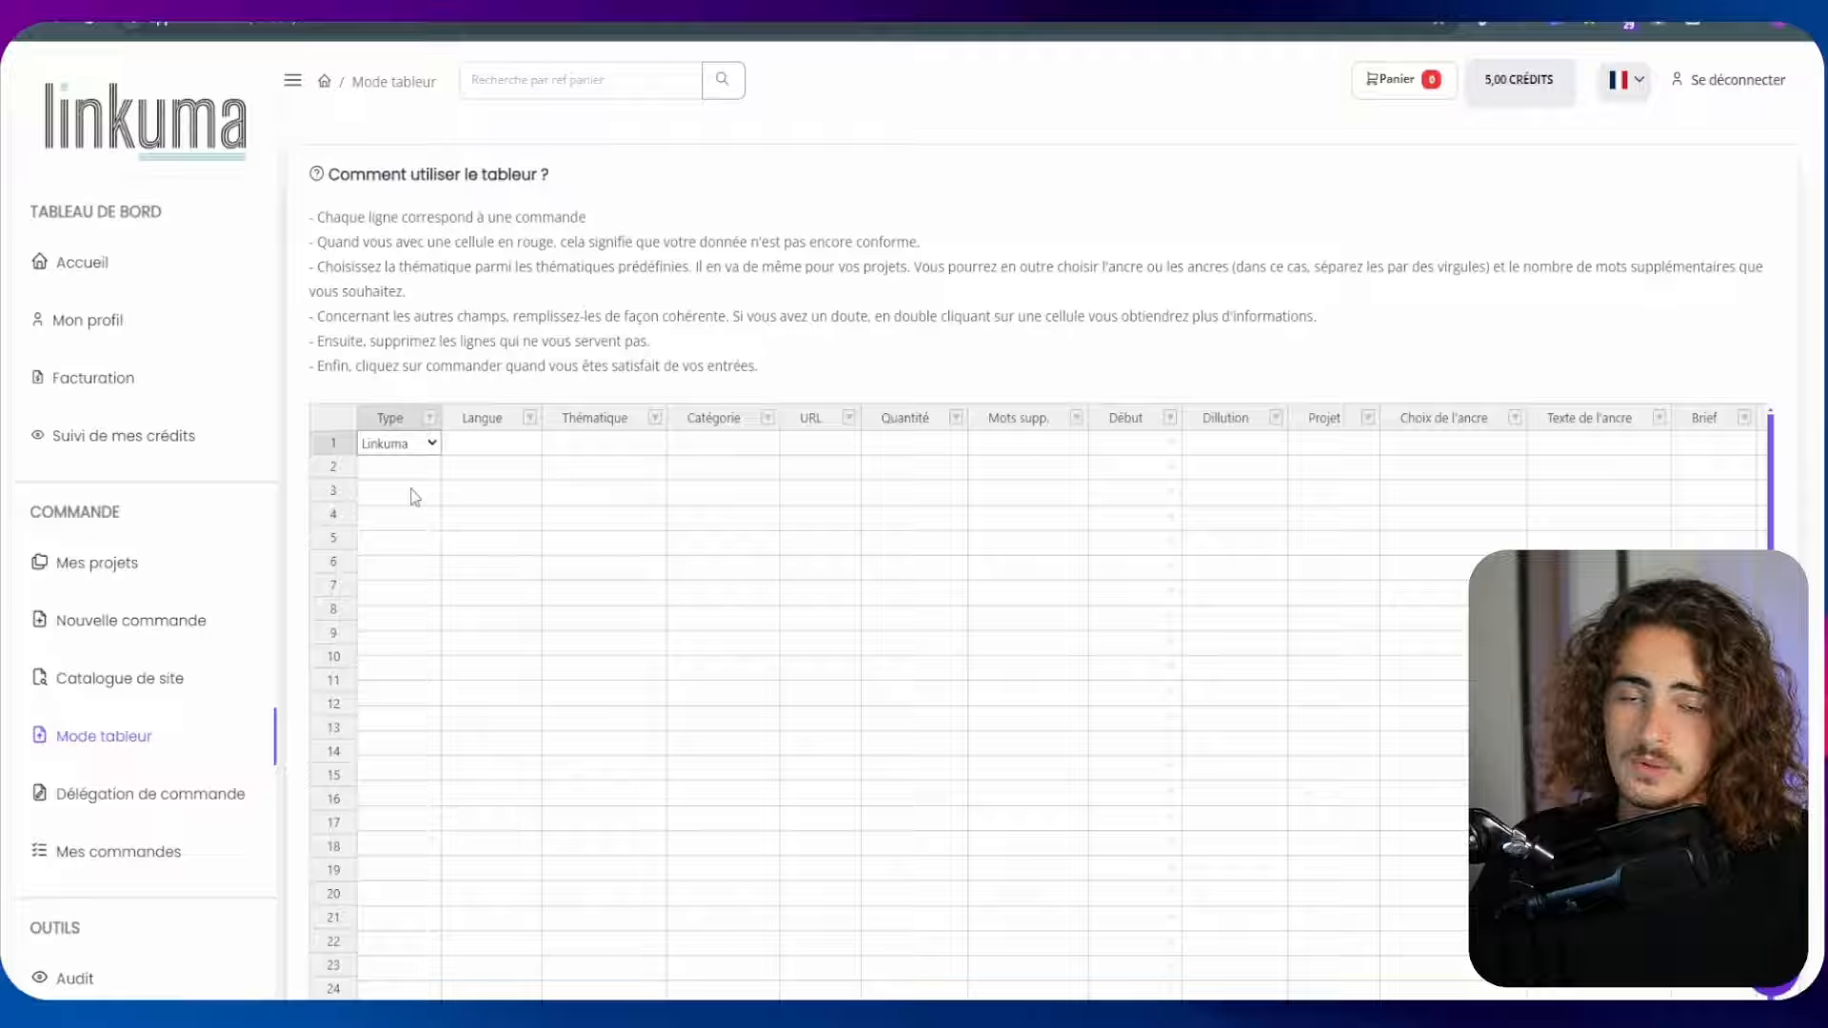
double_click(524, 444)
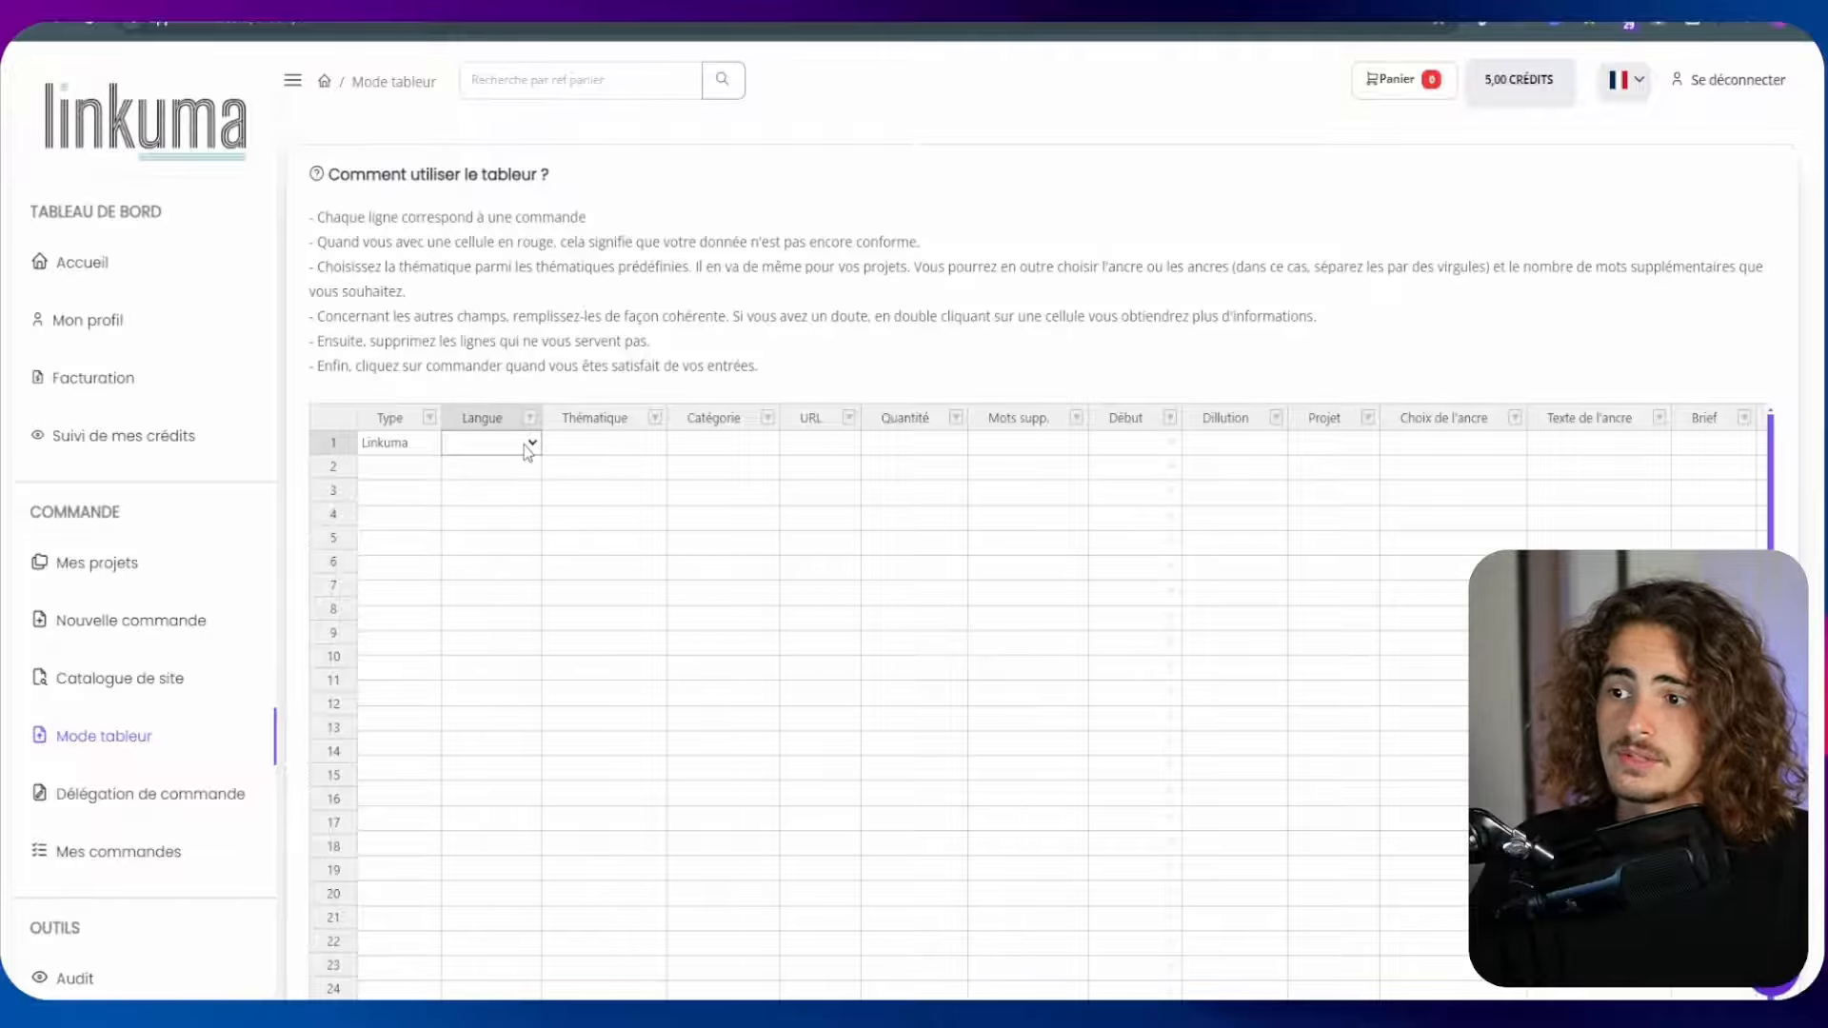
left_click(486, 488)
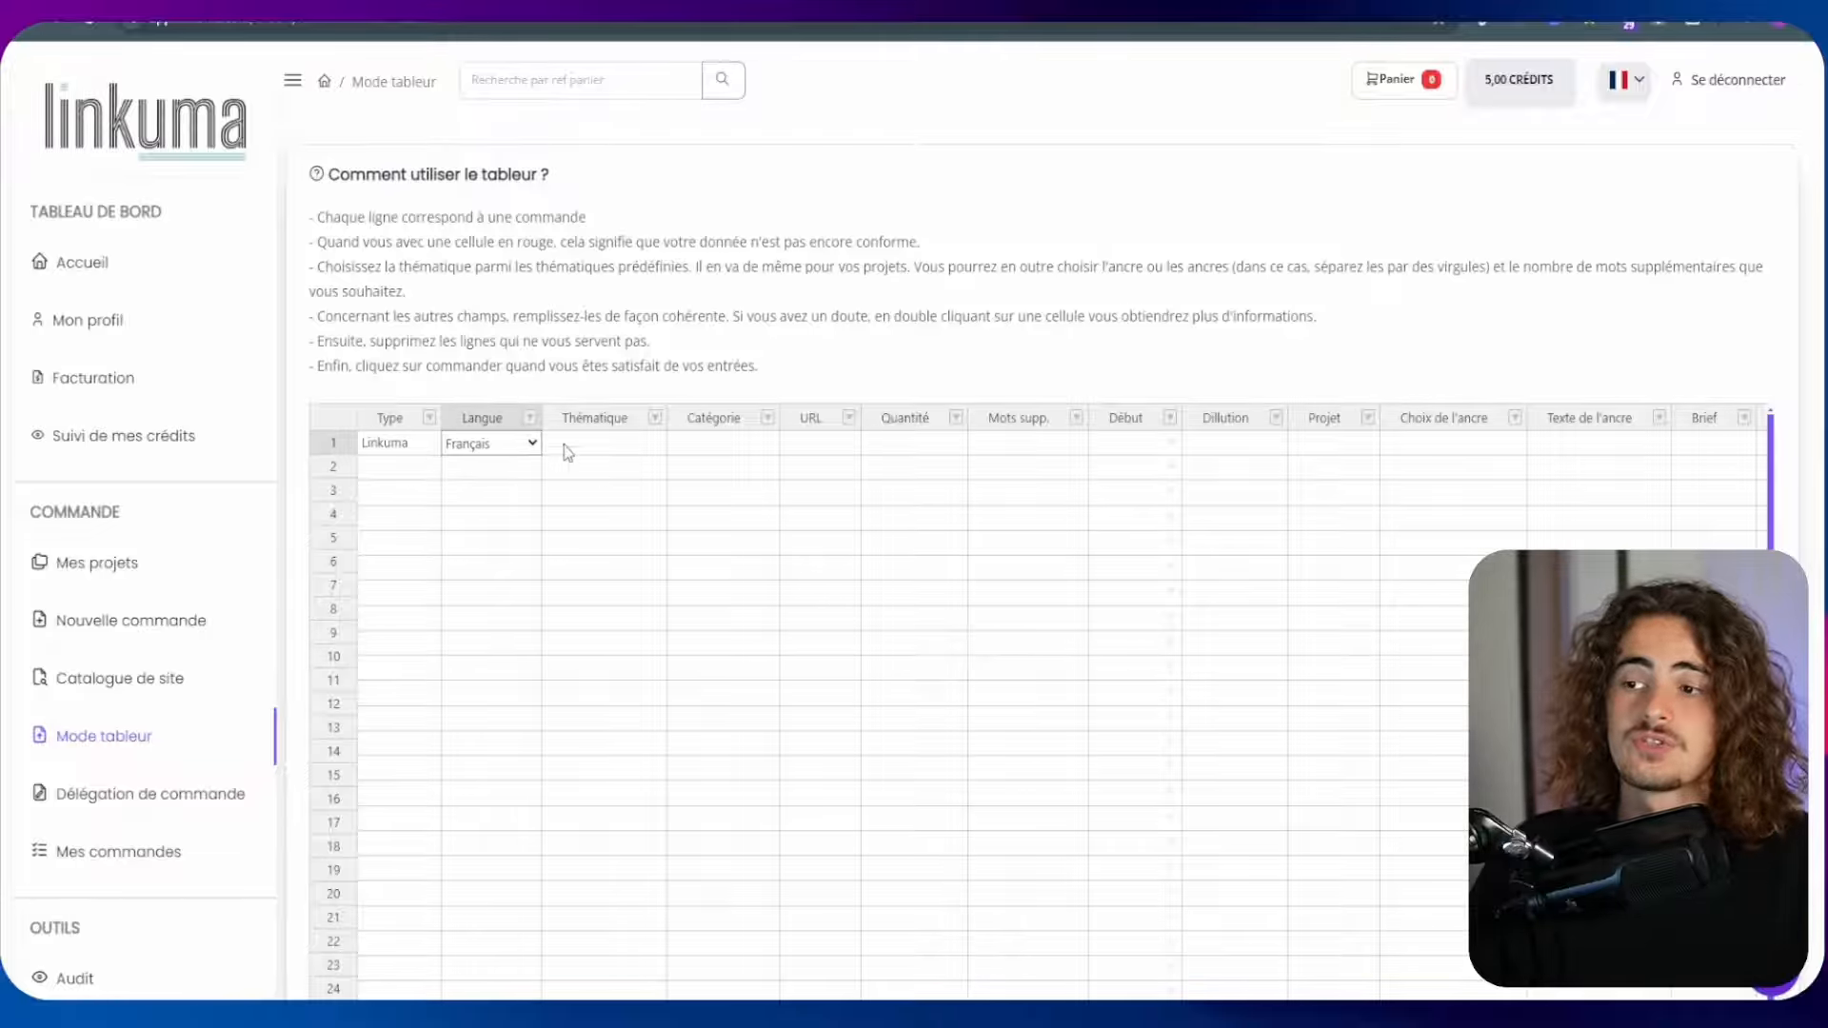
Set the first order row's theme to Généraliste and its category to Divertissement
double_click(648, 445)
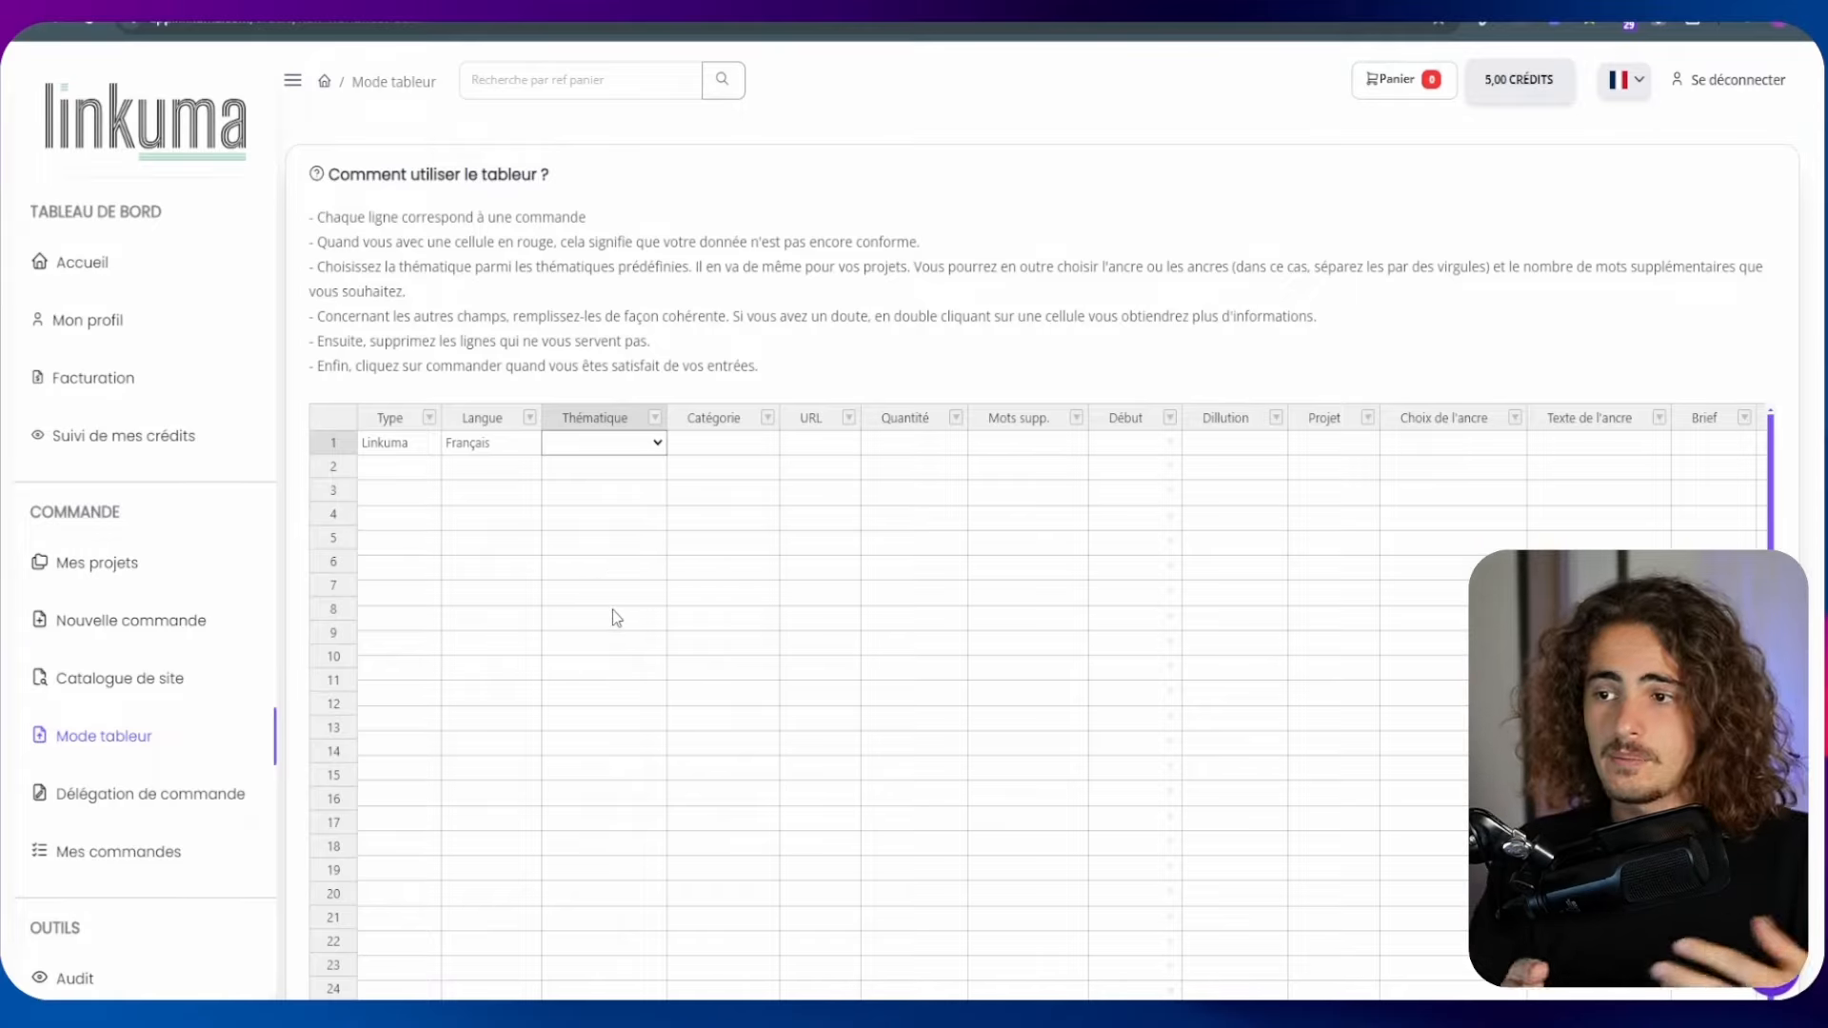
left_click(614, 540)
left_click(771, 446)
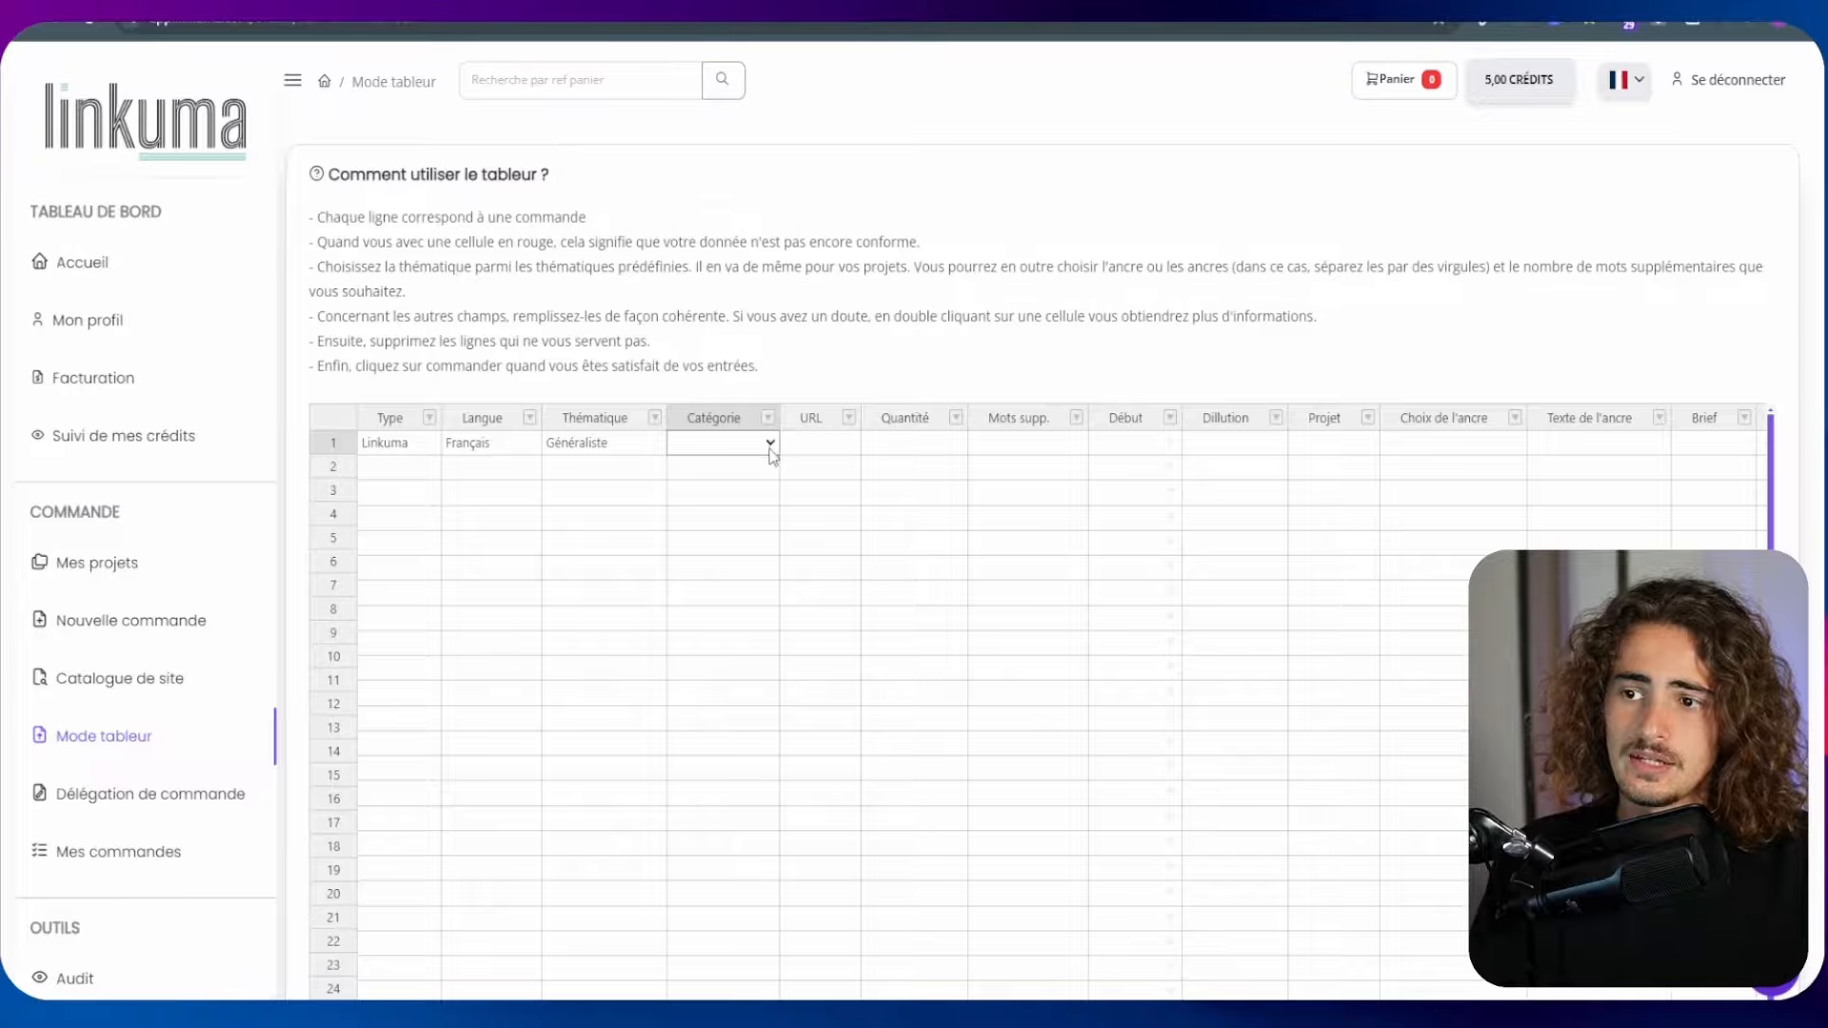
left_click(737, 507)
double_click(821, 442)
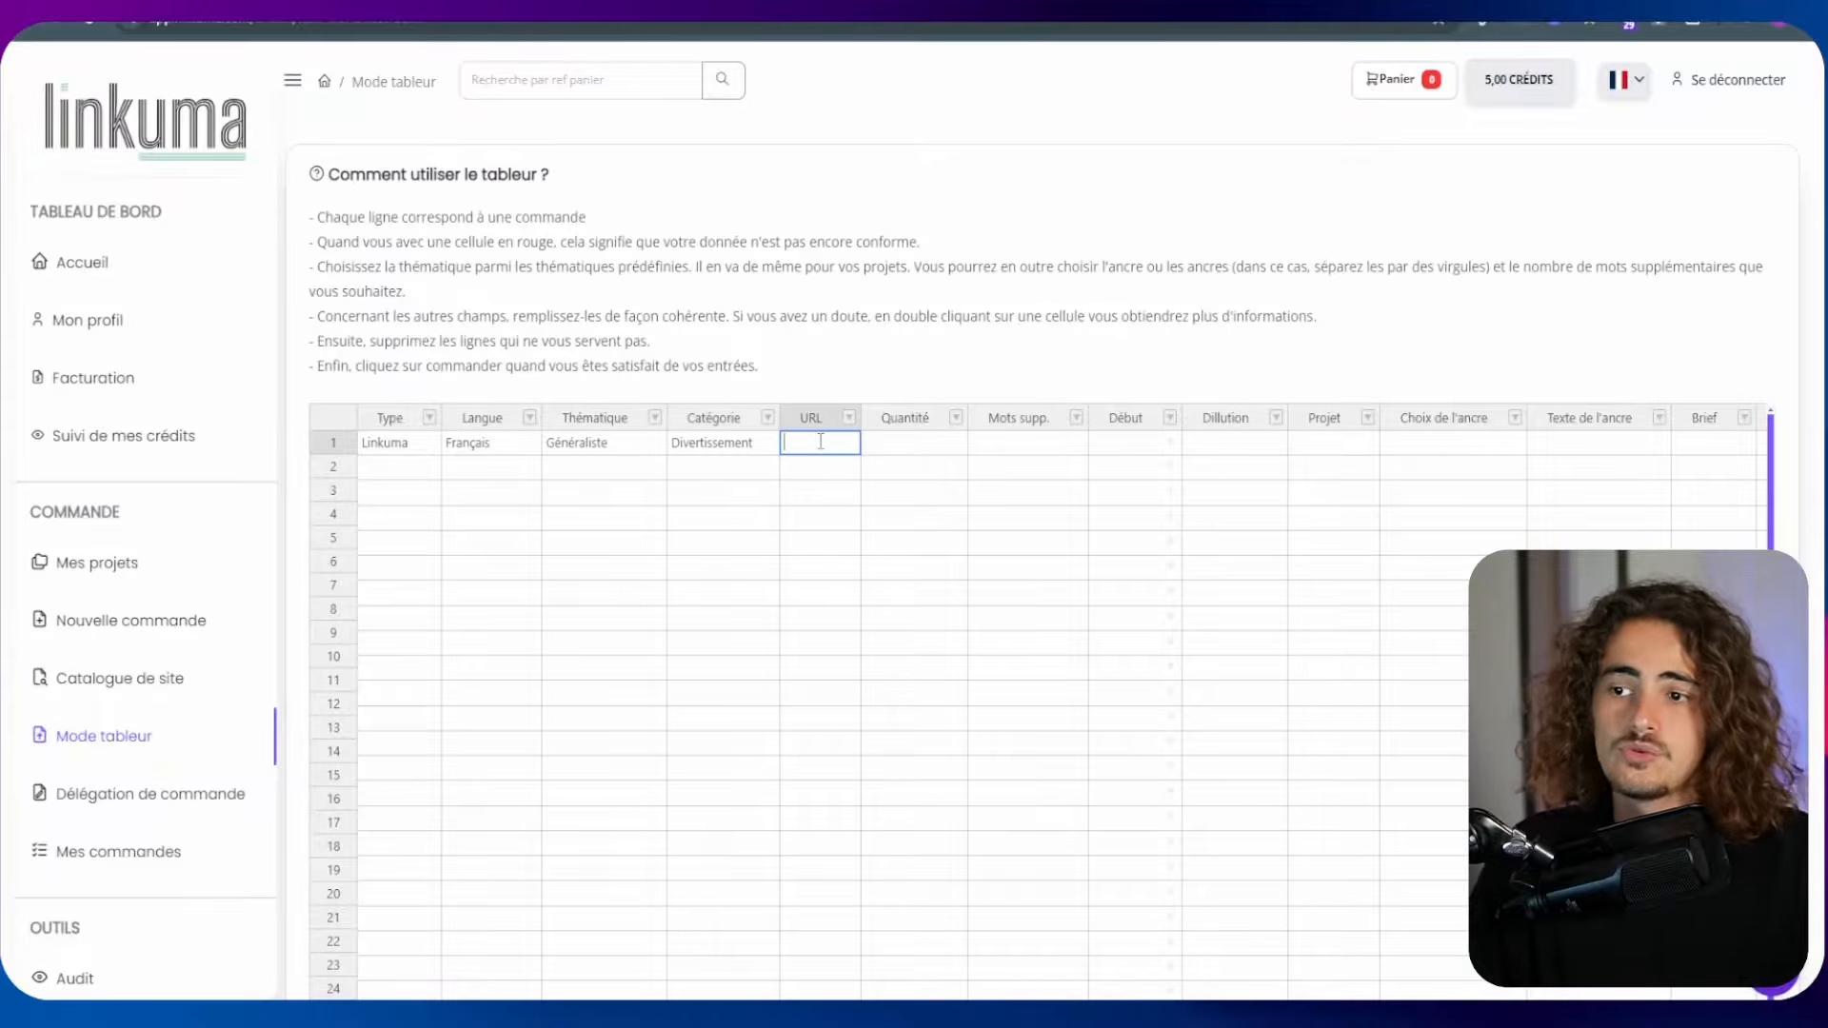
type("dzazdna")
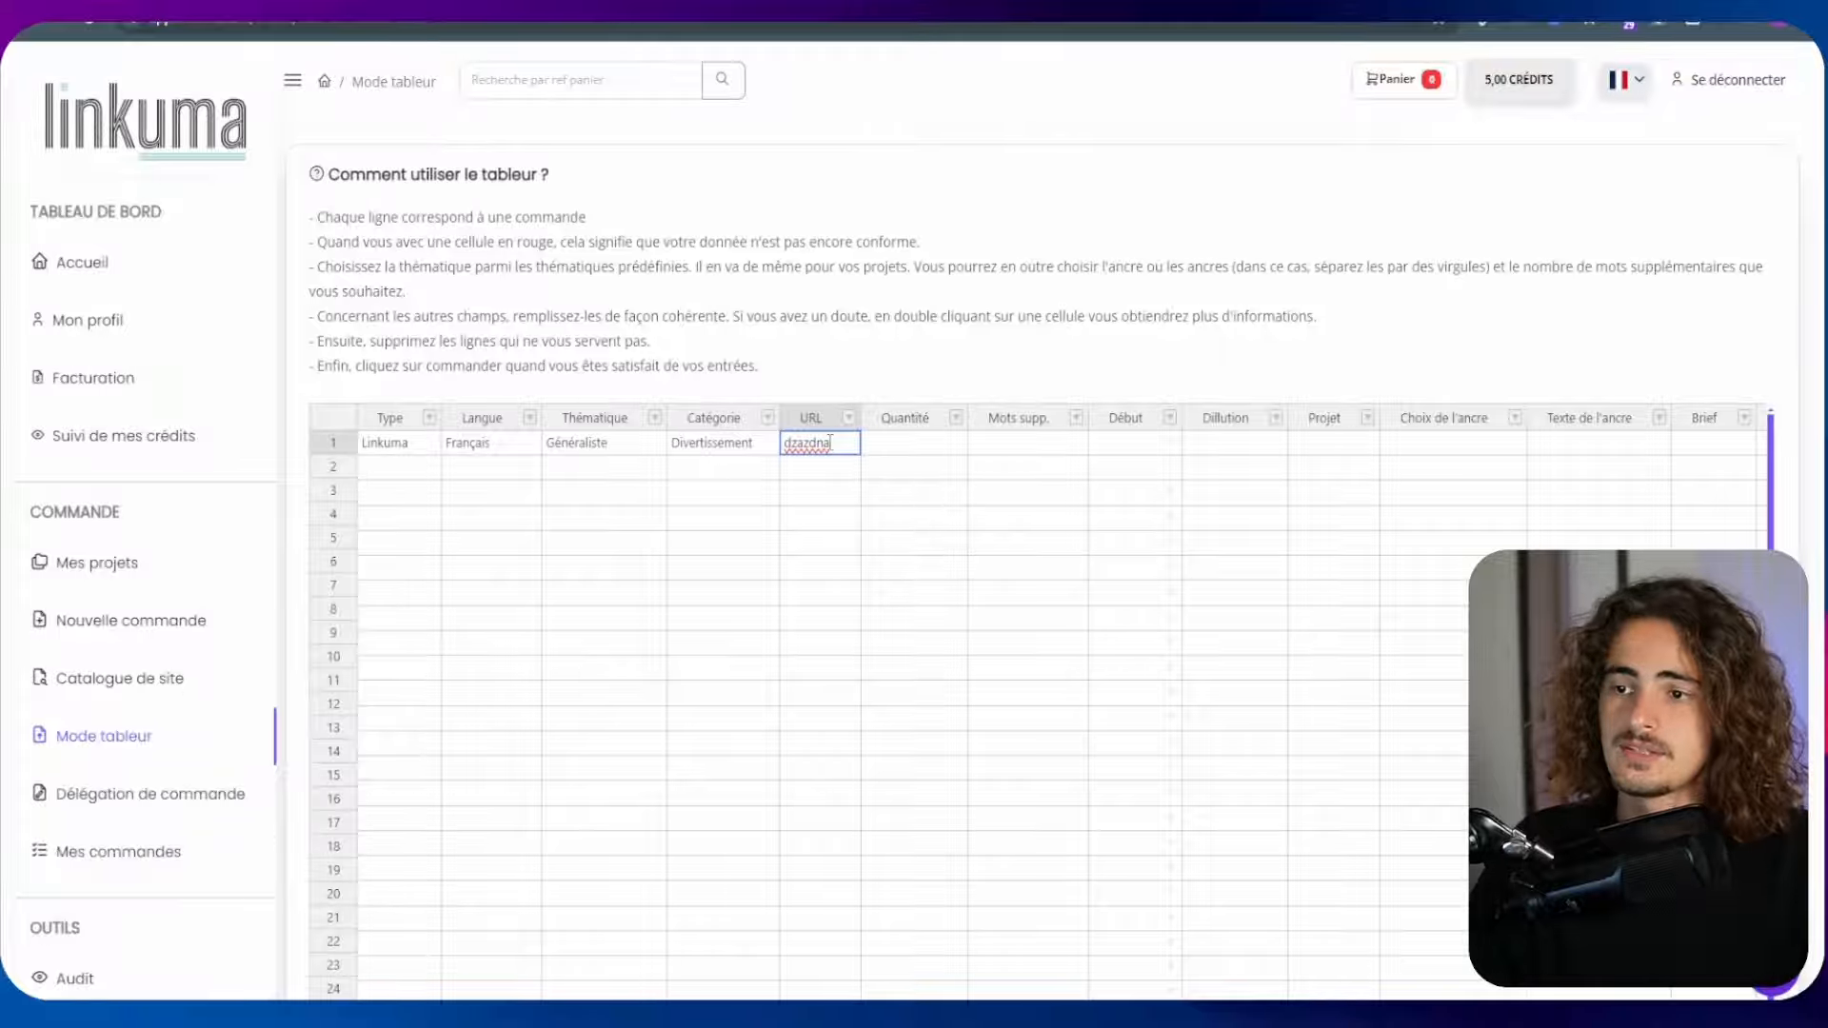
double_click(824, 444)
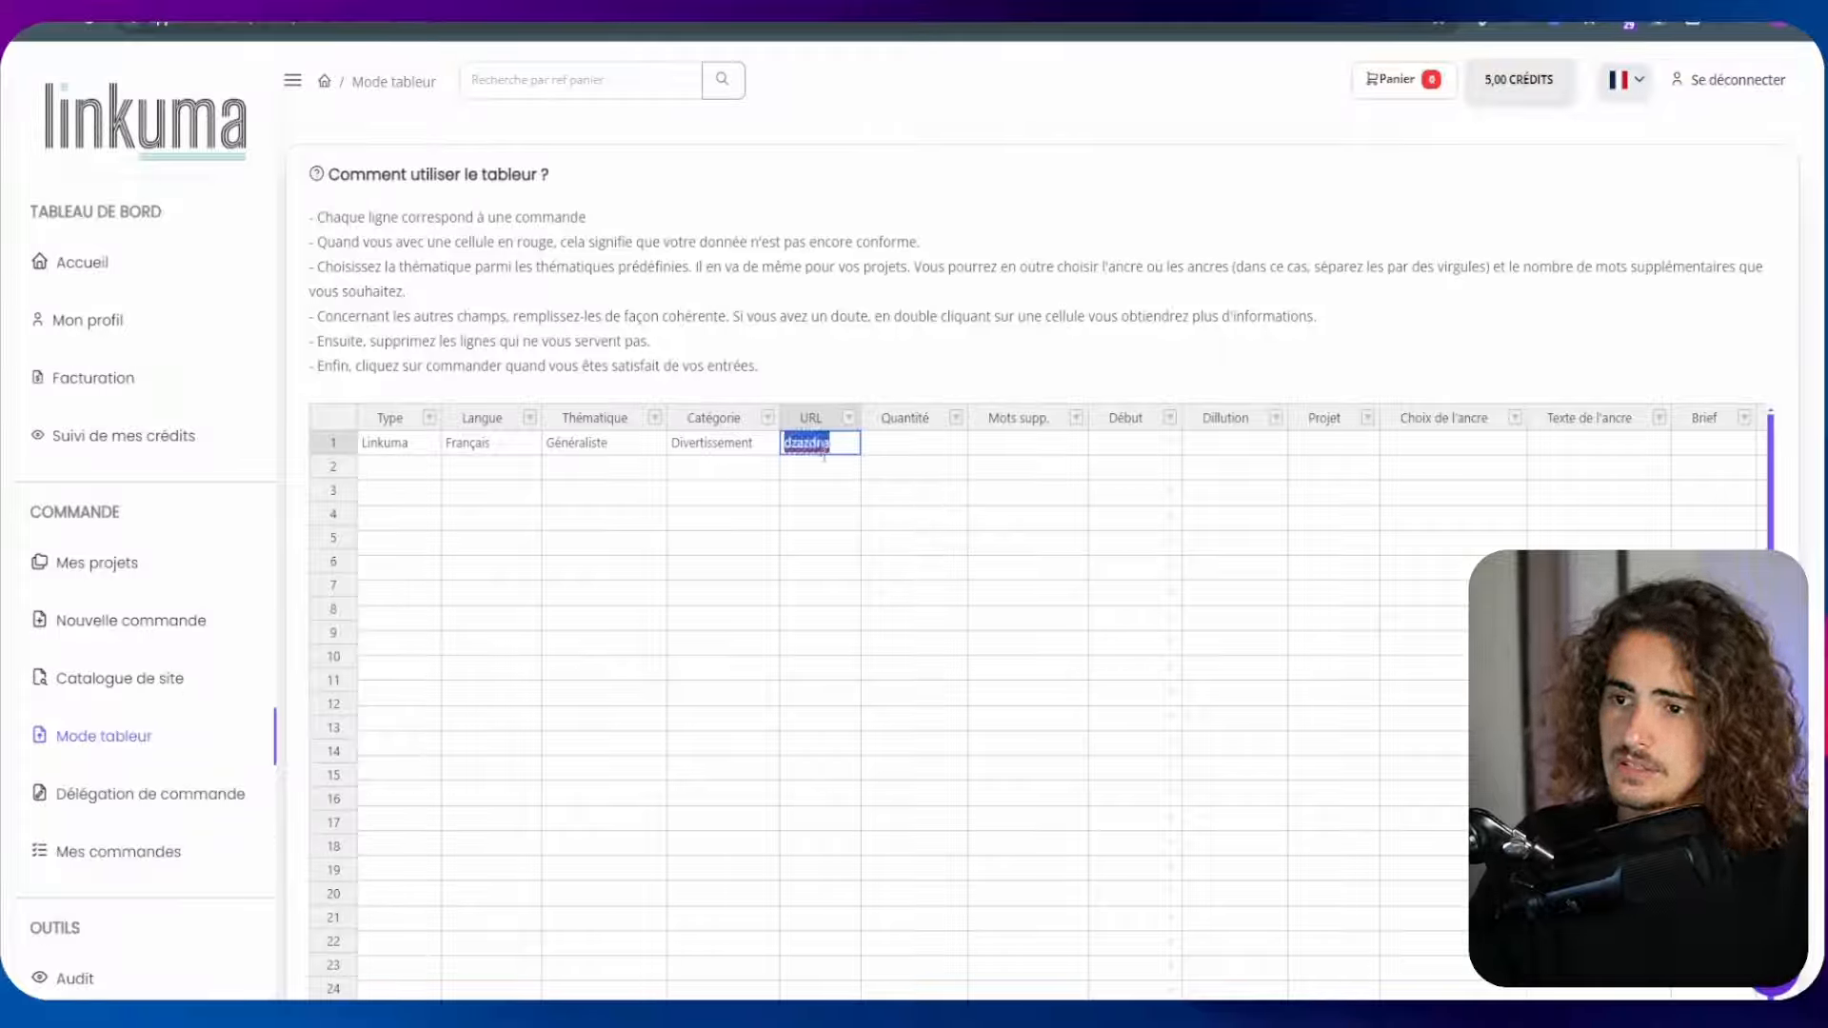
type("https://www.clavier-maitre.fr/")
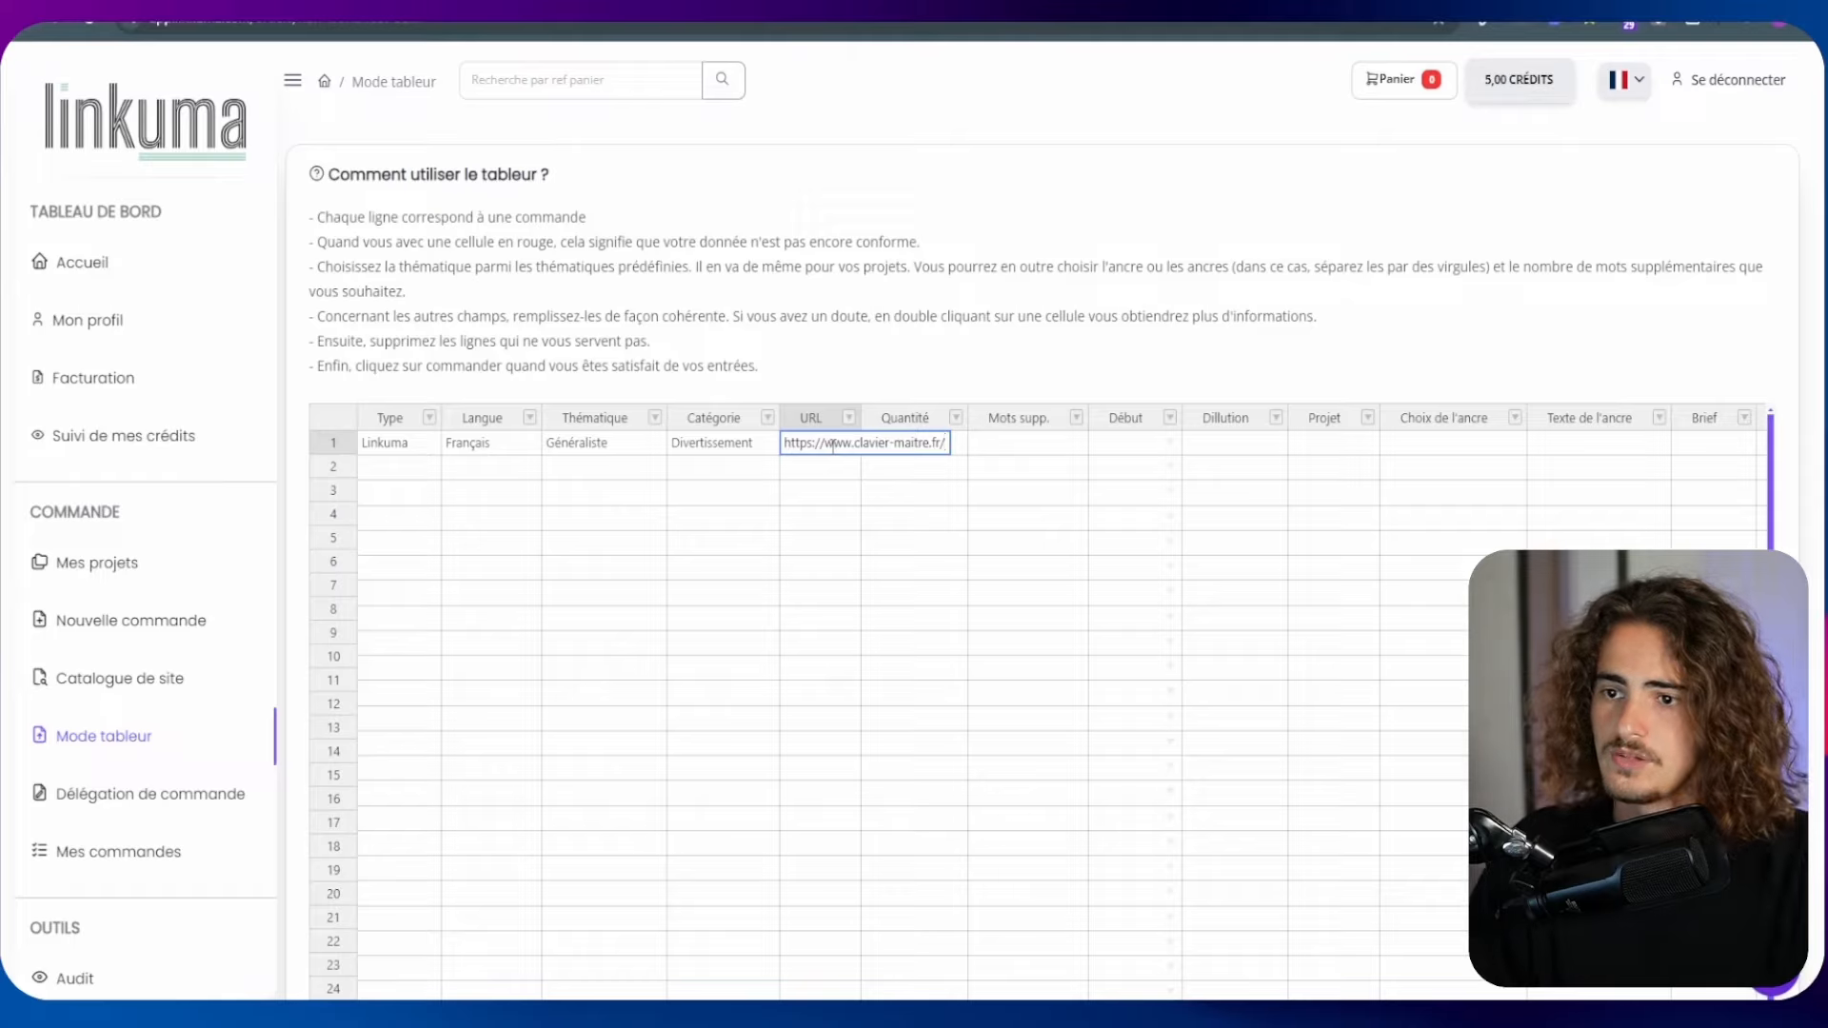
left_click(836, 463)
left_click(862, 441)
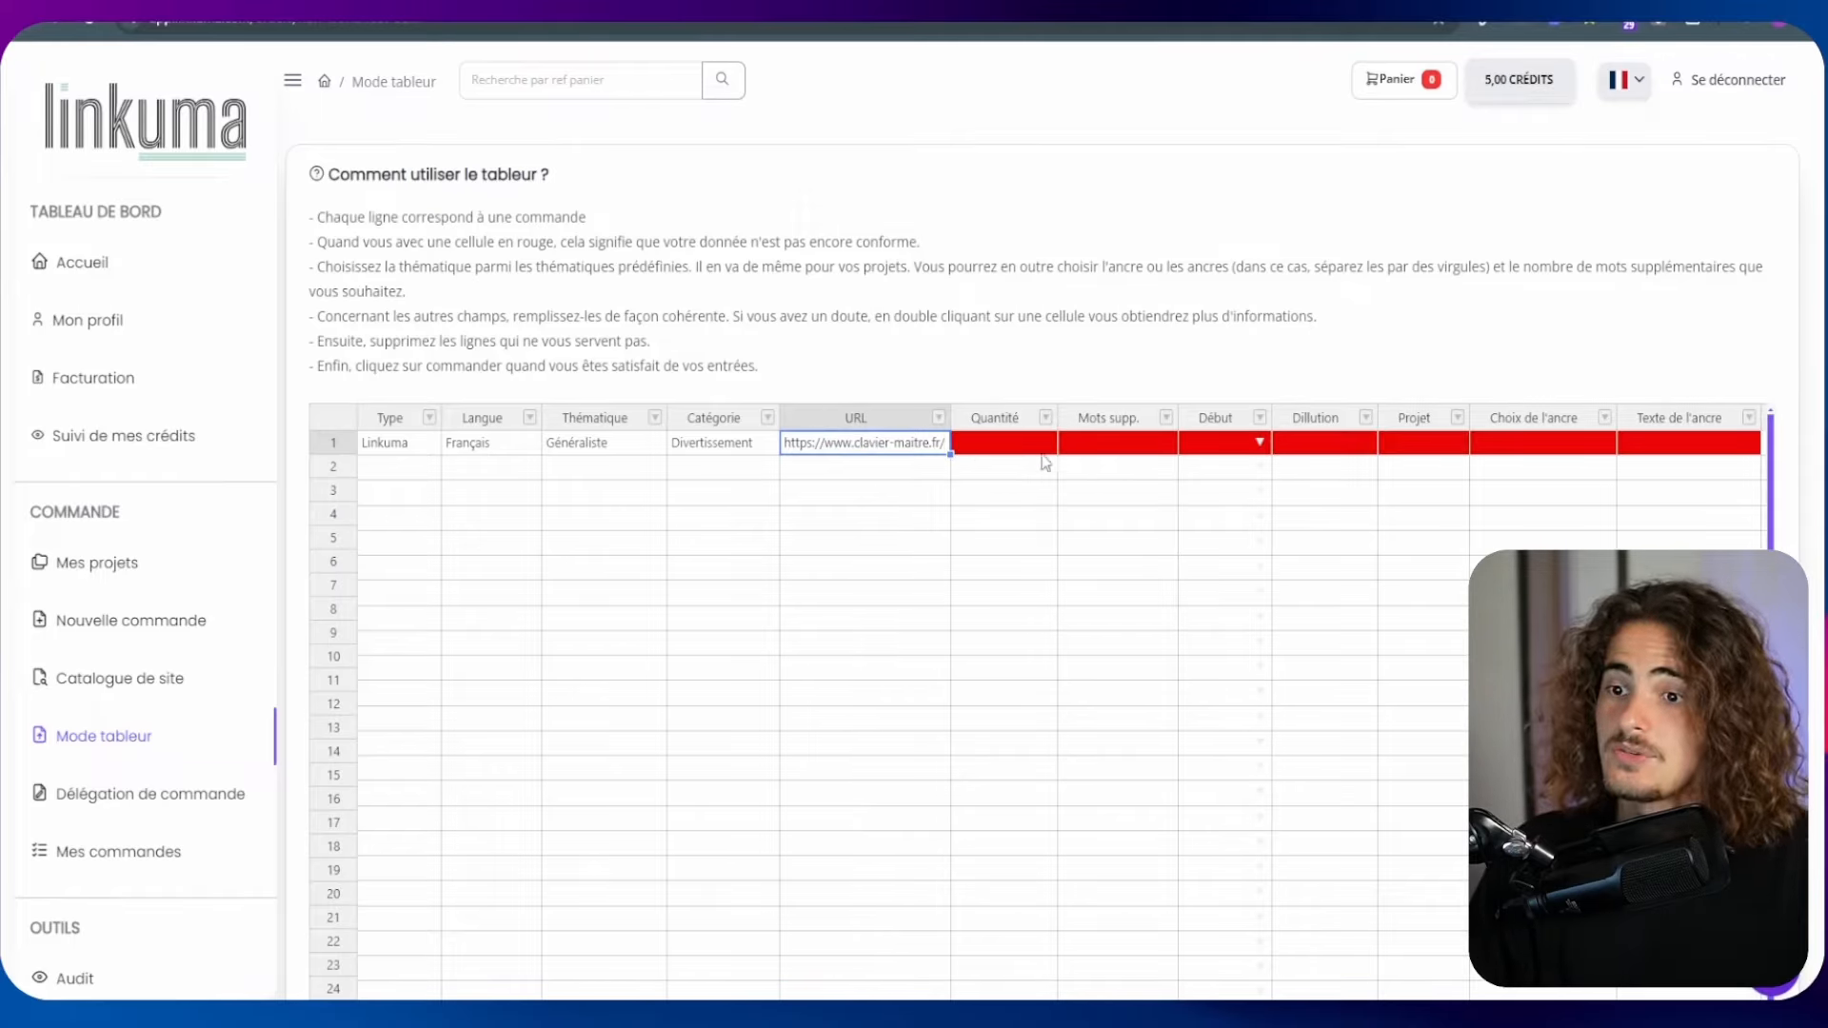
key("Tab")
key("Tab")
key("Tab")
key("Tab")
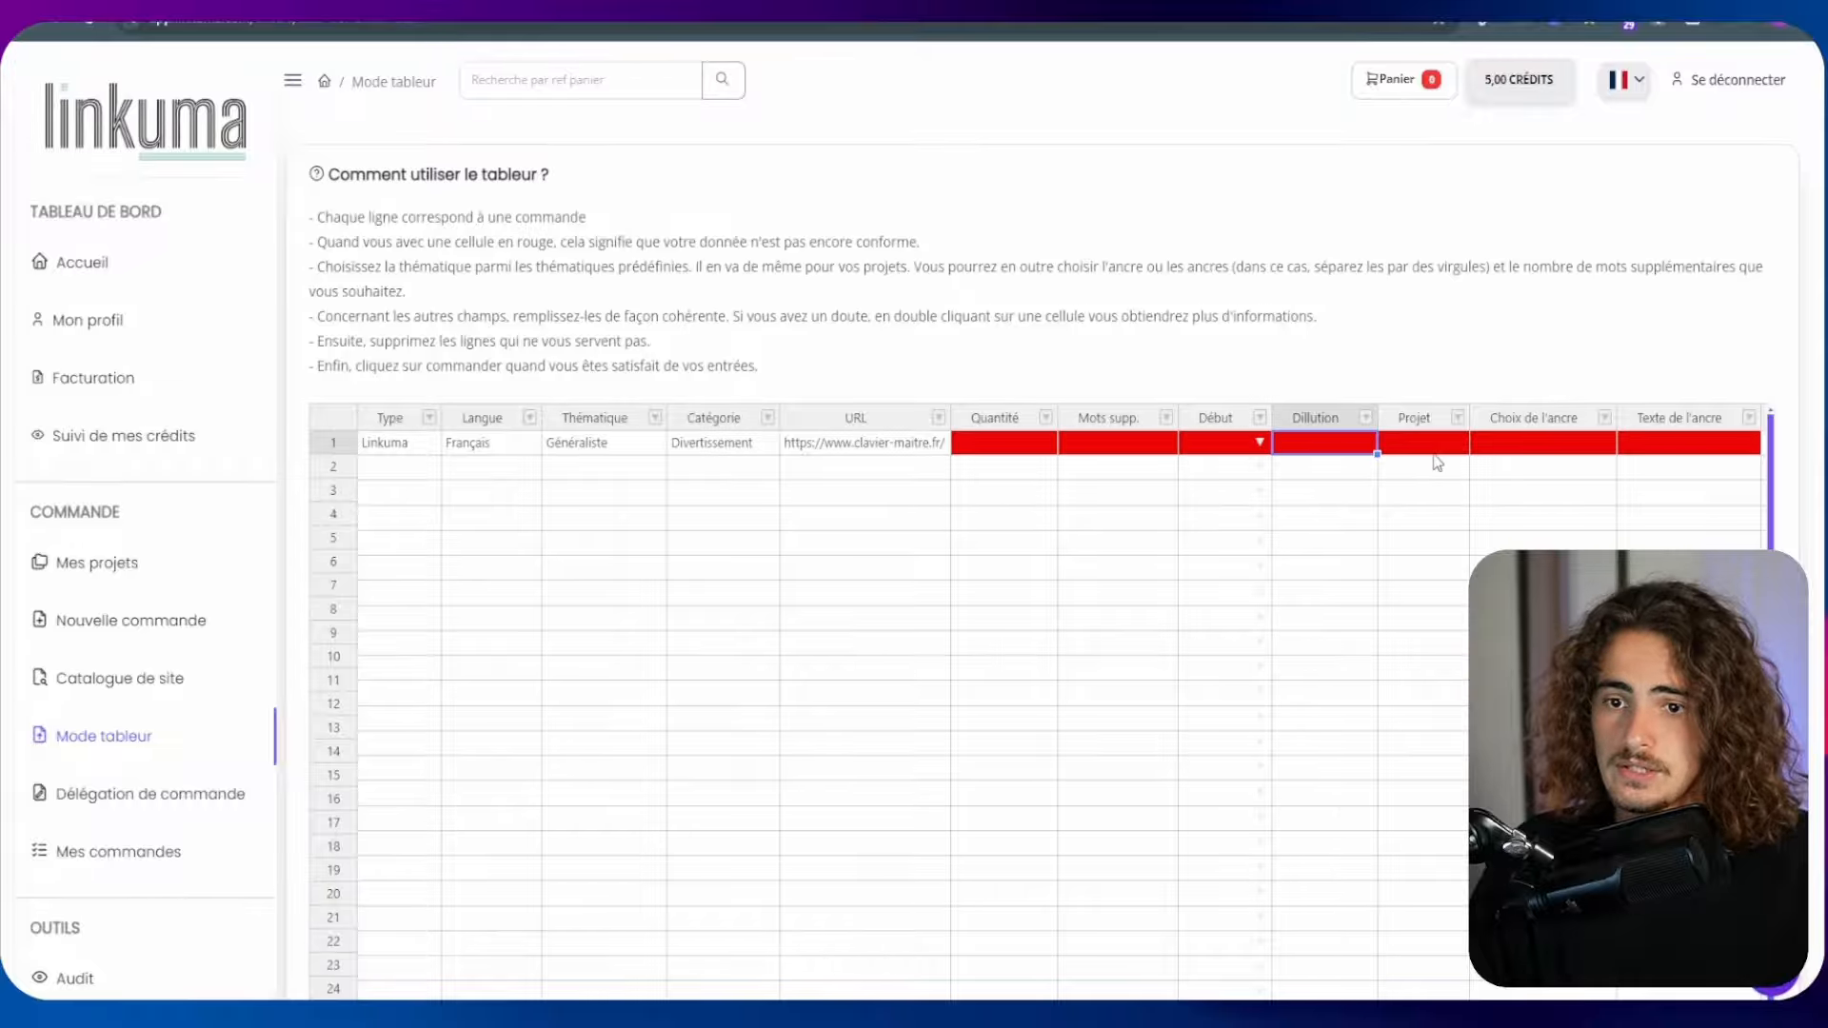
key("Tab")
key("Tab")
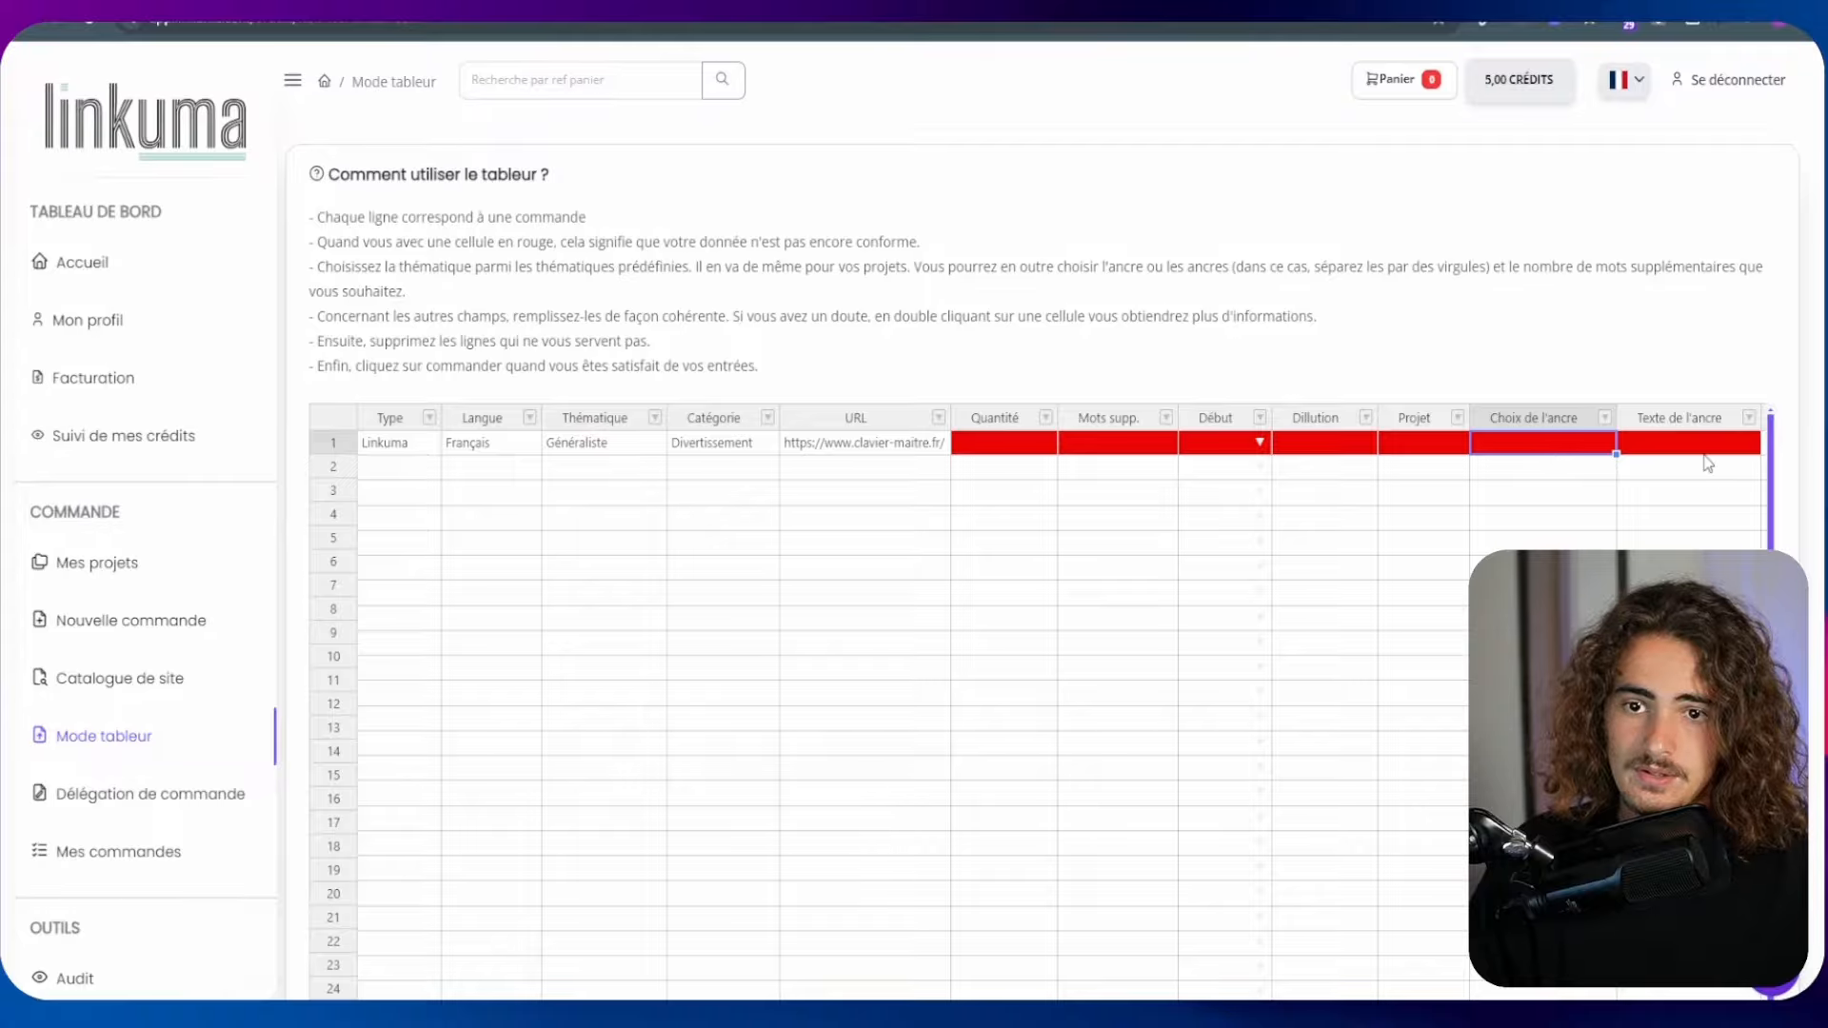
key("Tab")
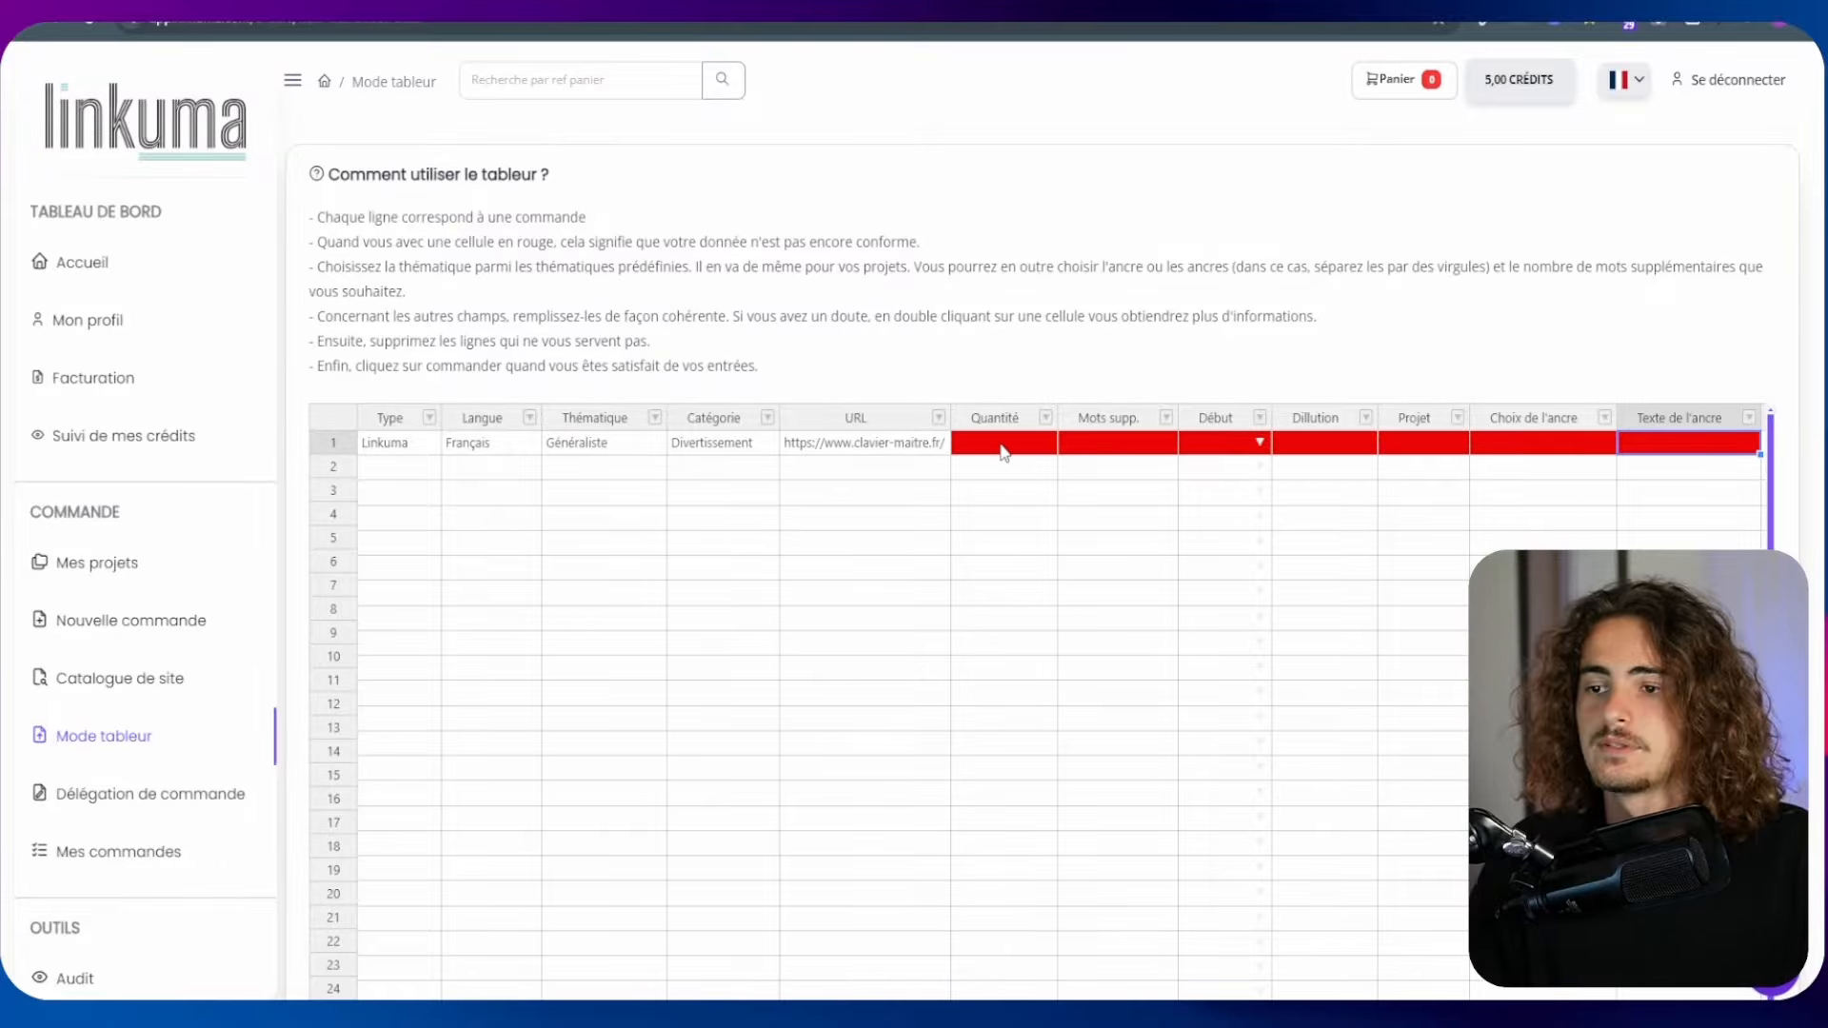
double_click(825, 448)
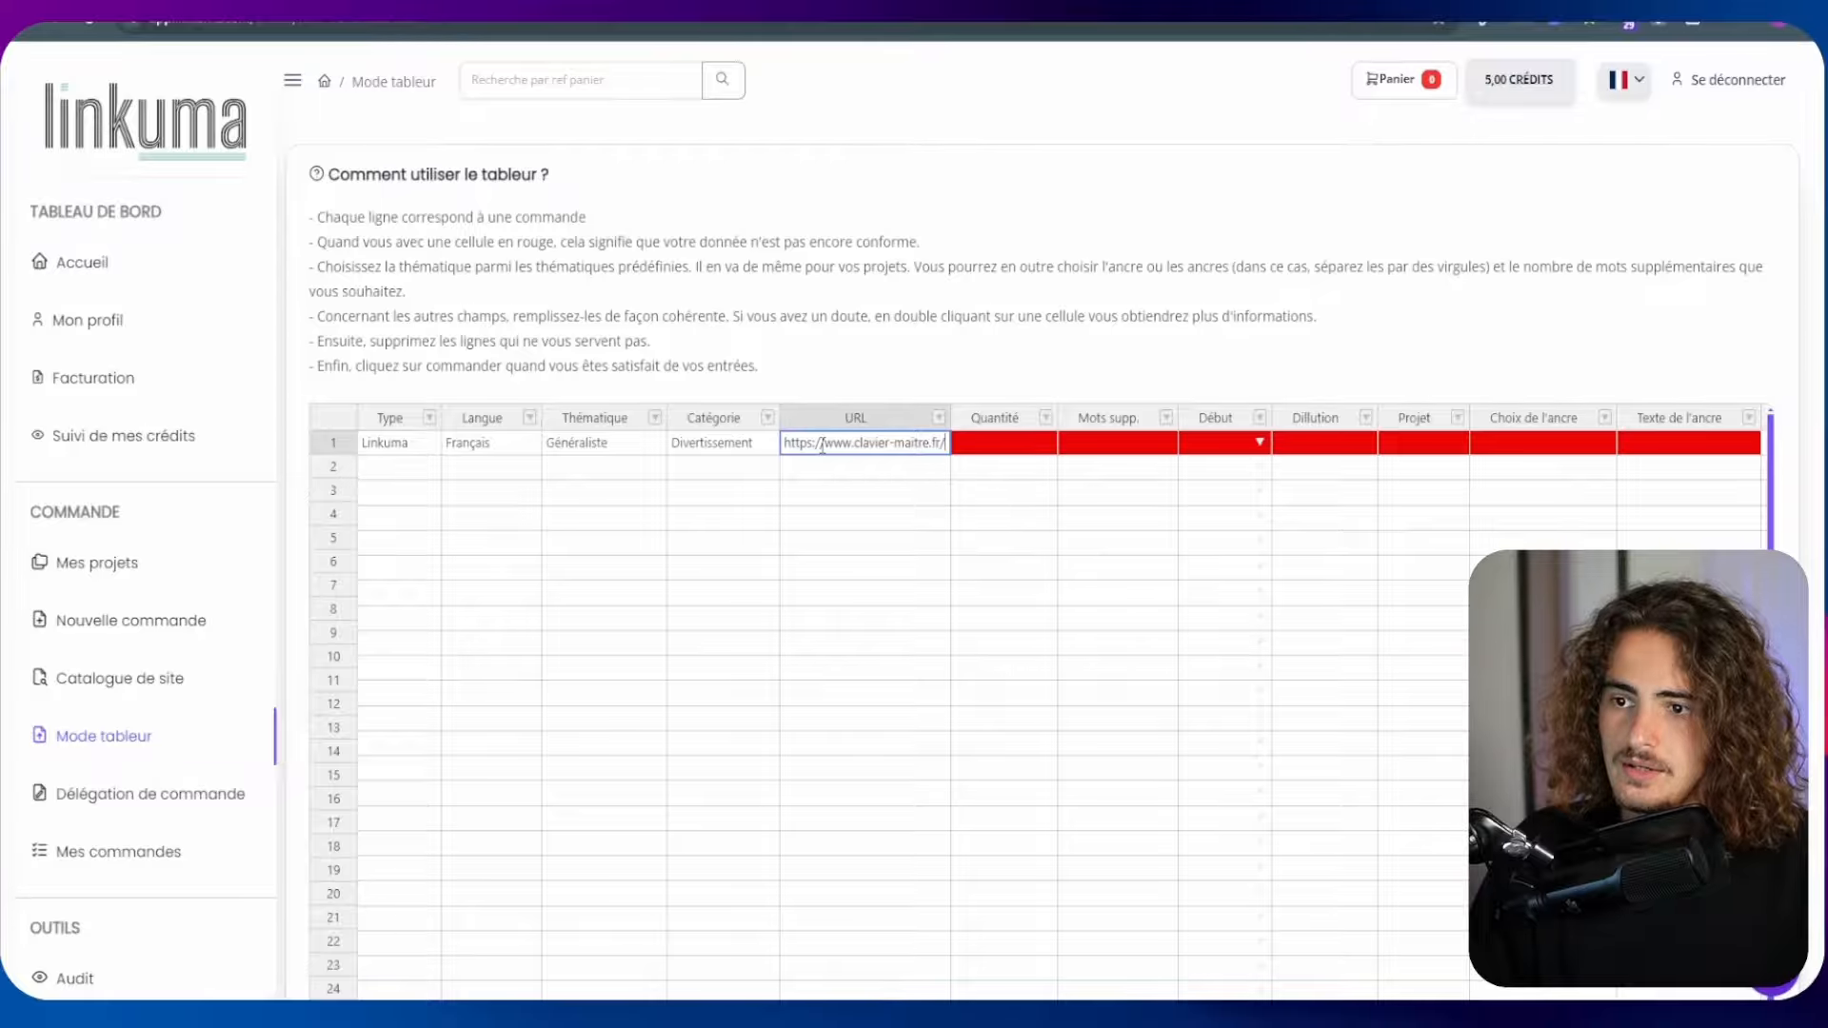
left_click_drag(819, 443, 776, 448)
key("BackSpace")
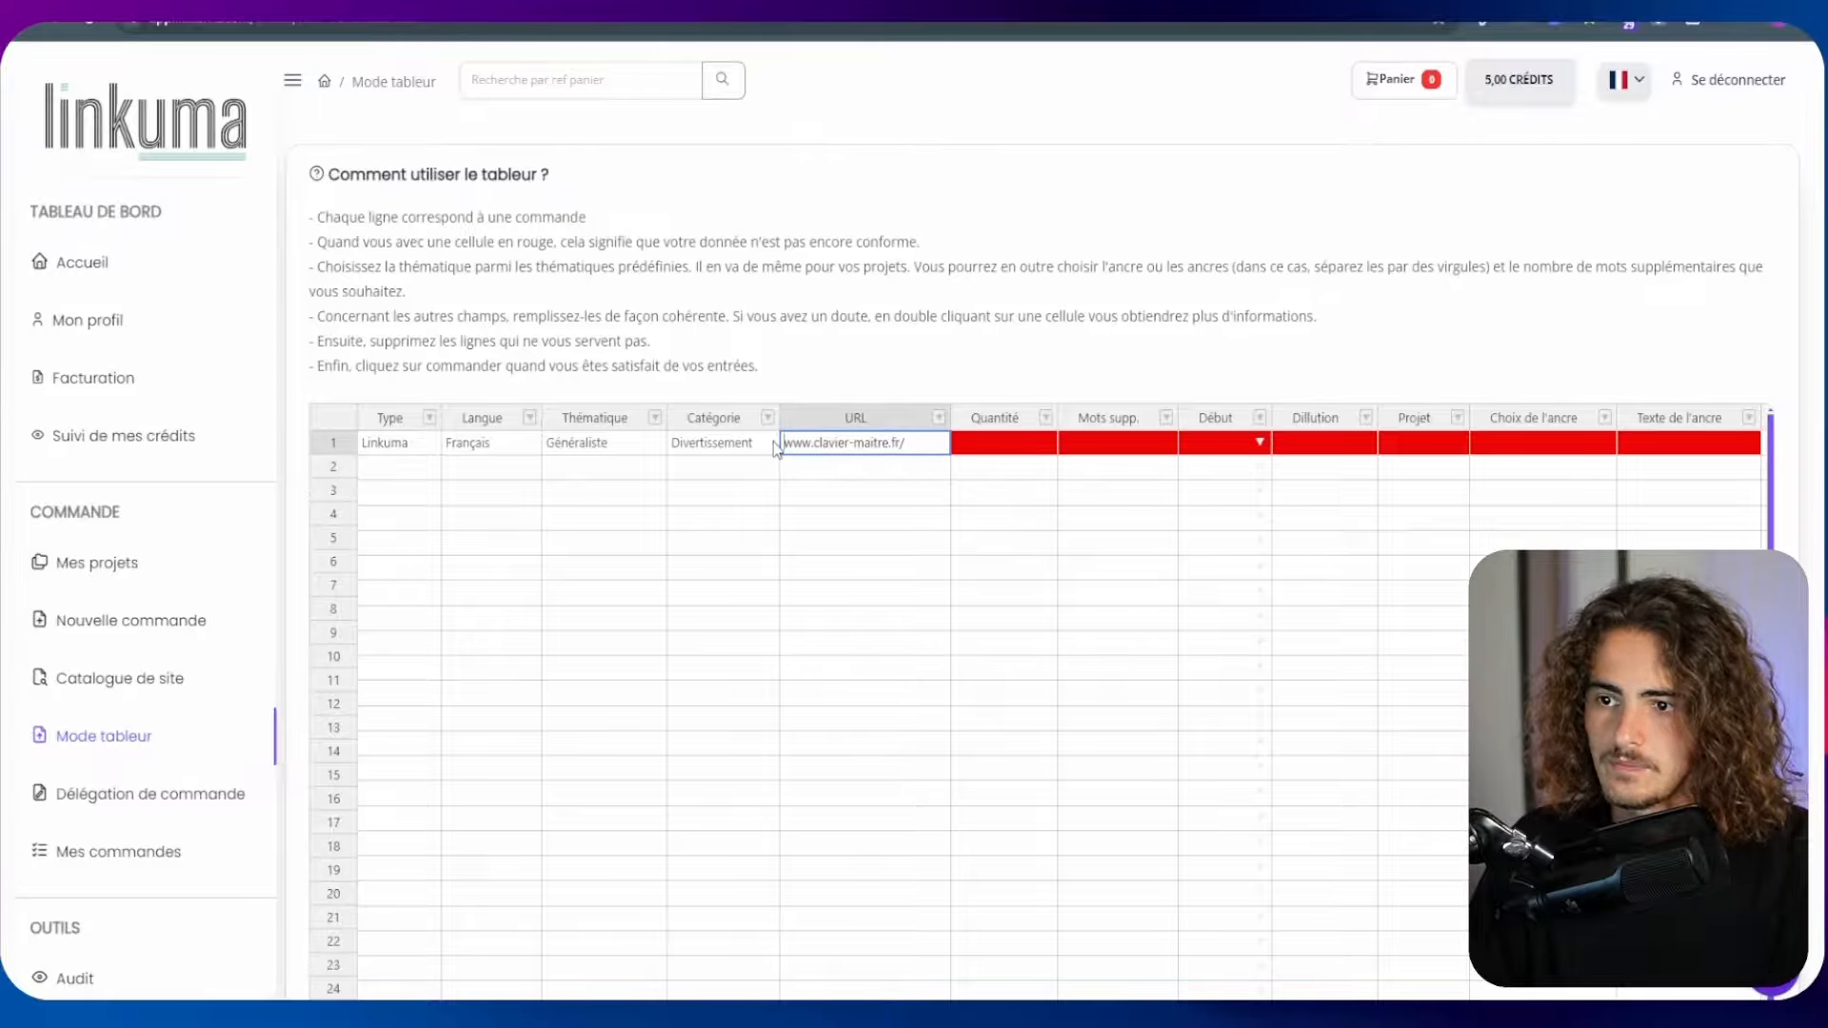
key("Return")
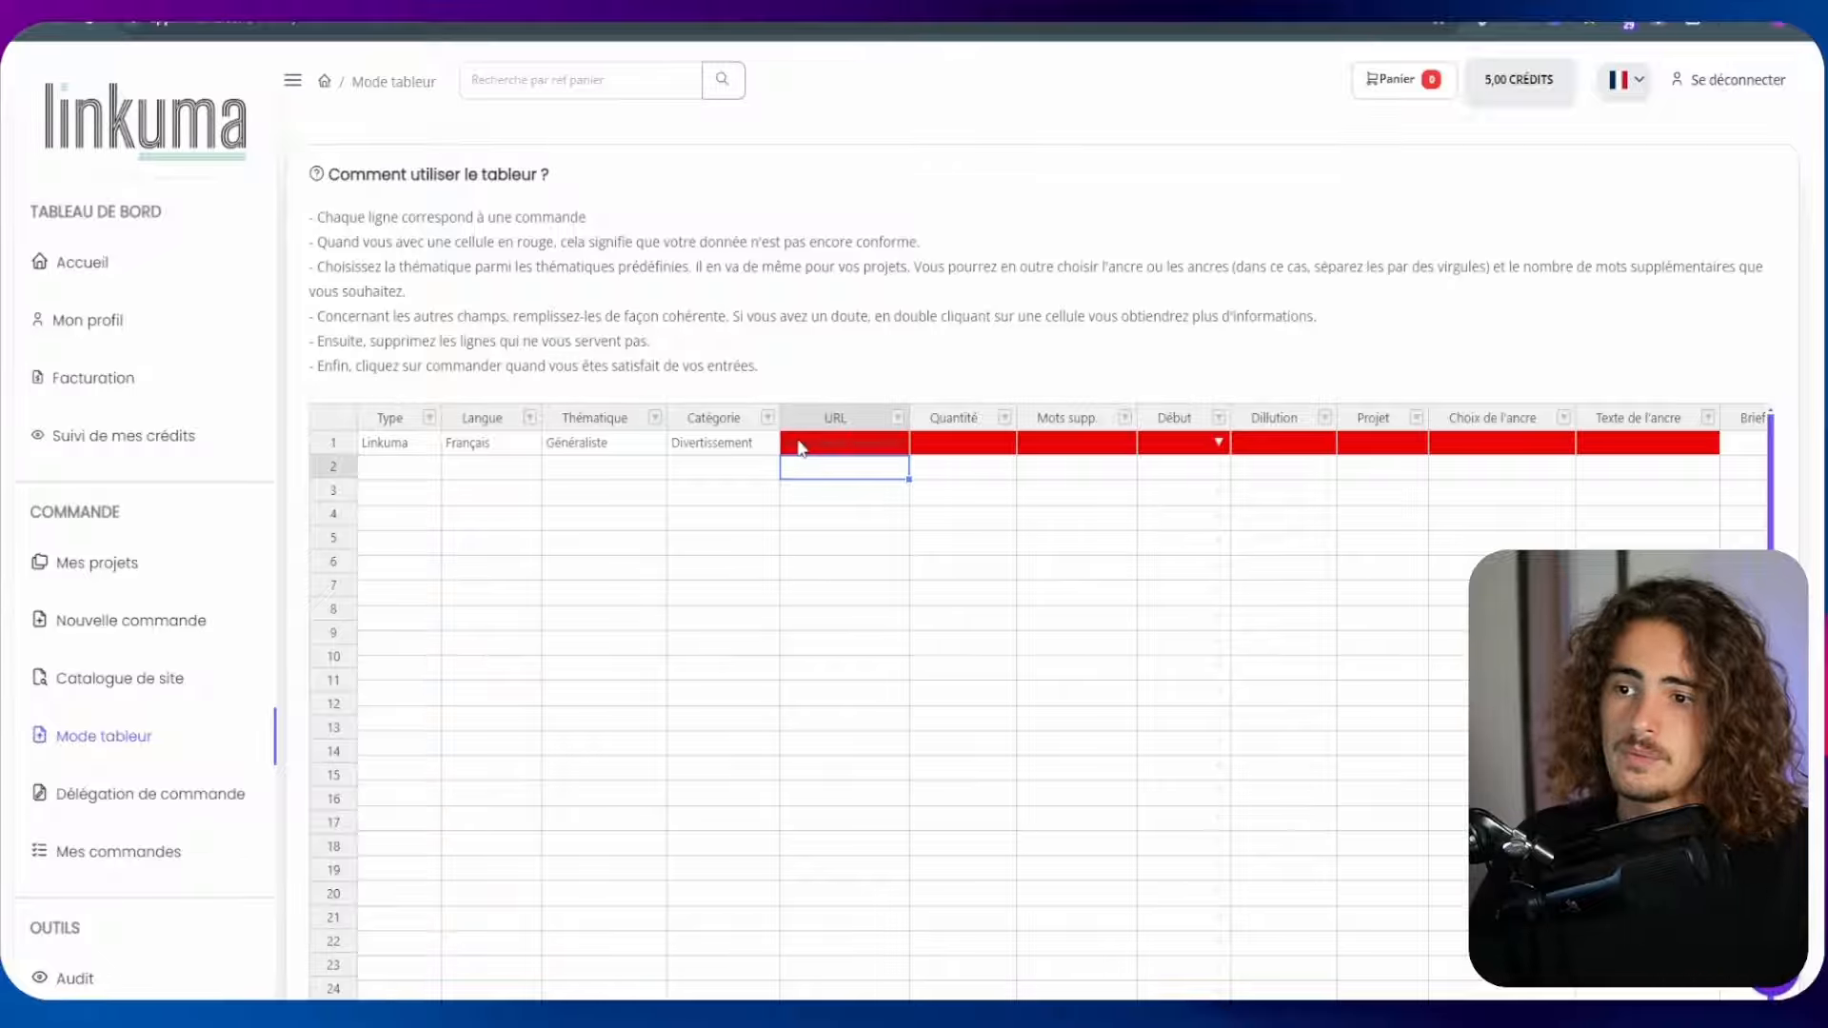
double_click(800, 444)
left_click(787, 444)
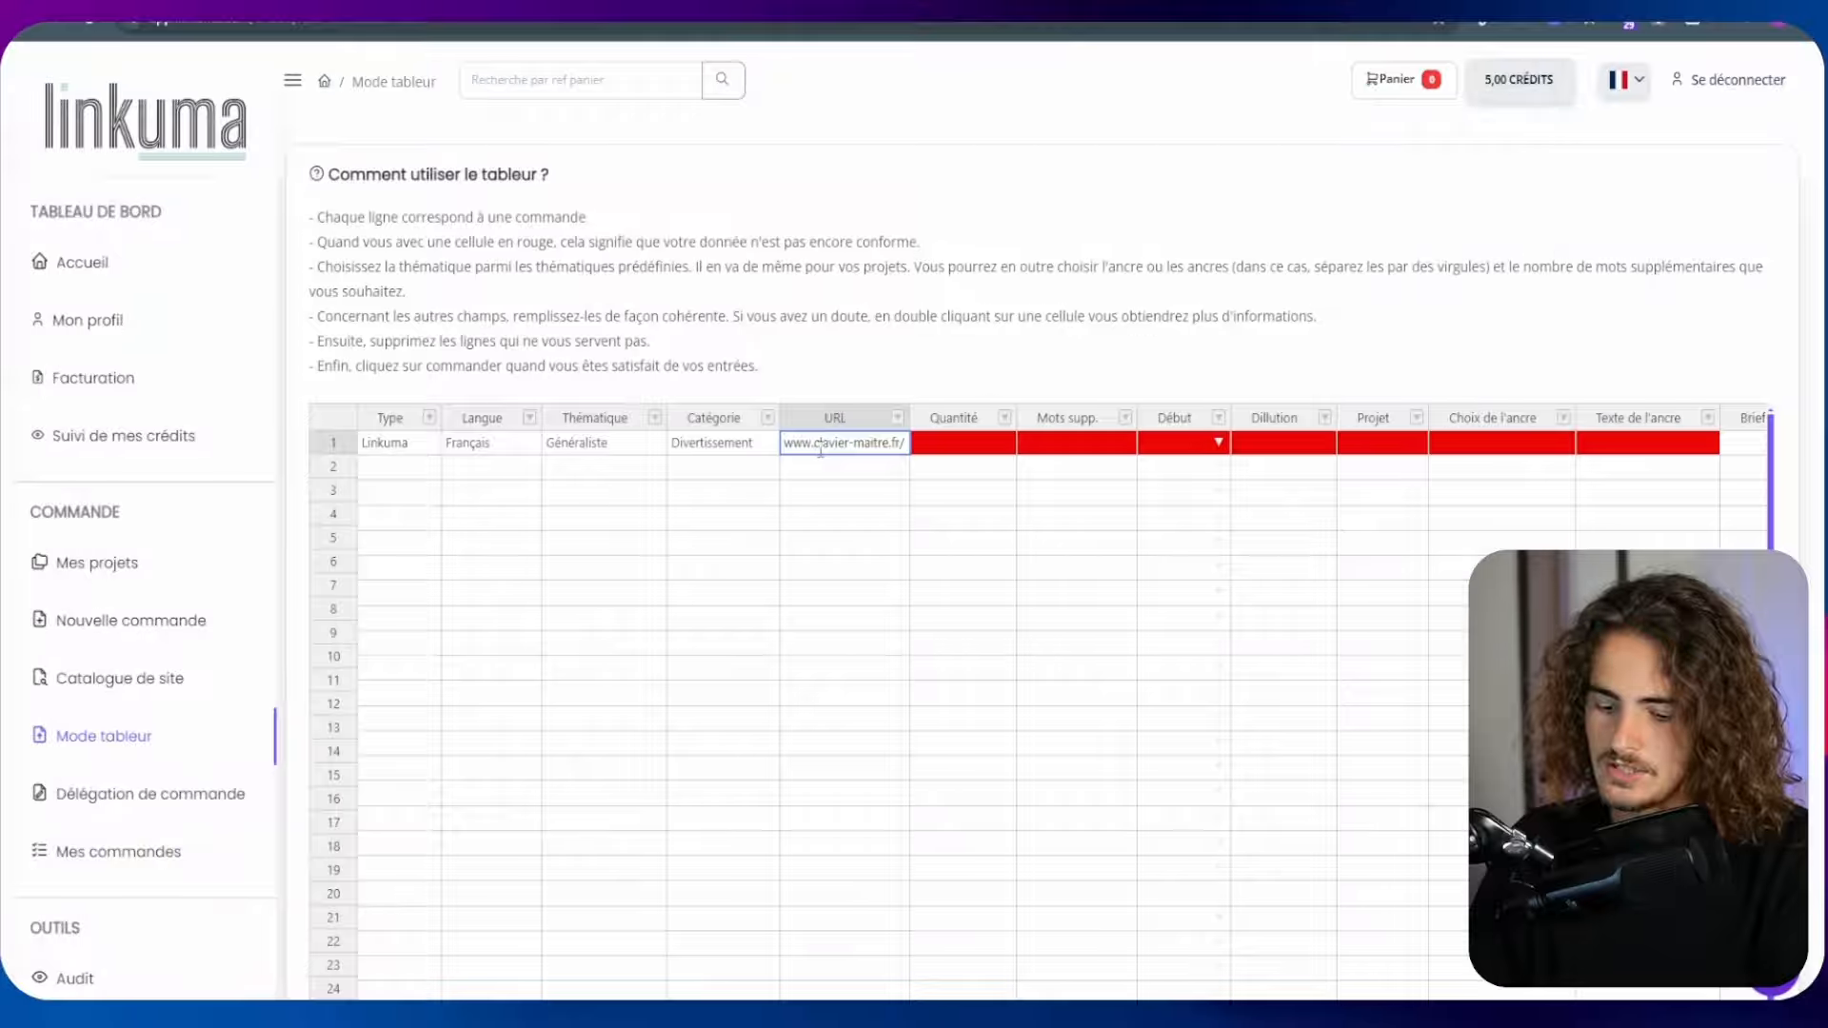
type("https://")
key("Return")
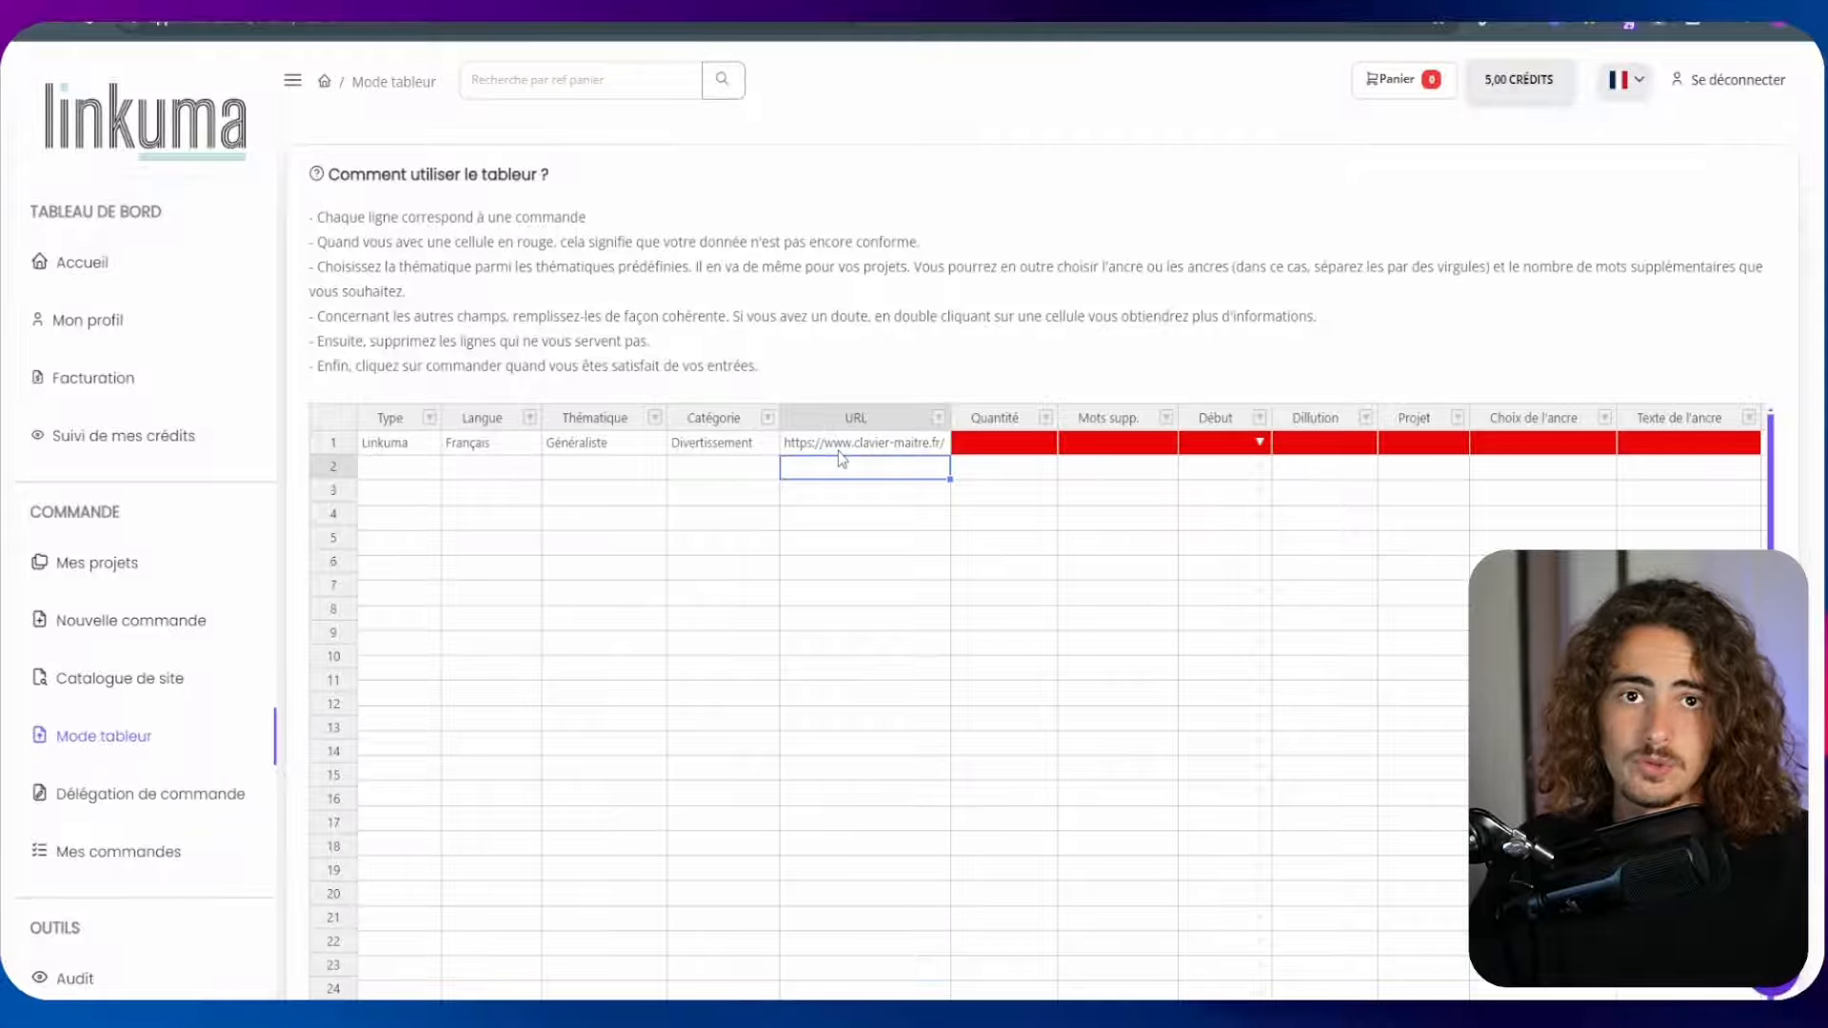
Set the first row's quantity to 1, extra words to 0, start date to 06/08/2024 and dilution to 0
double_click(1024, 443)
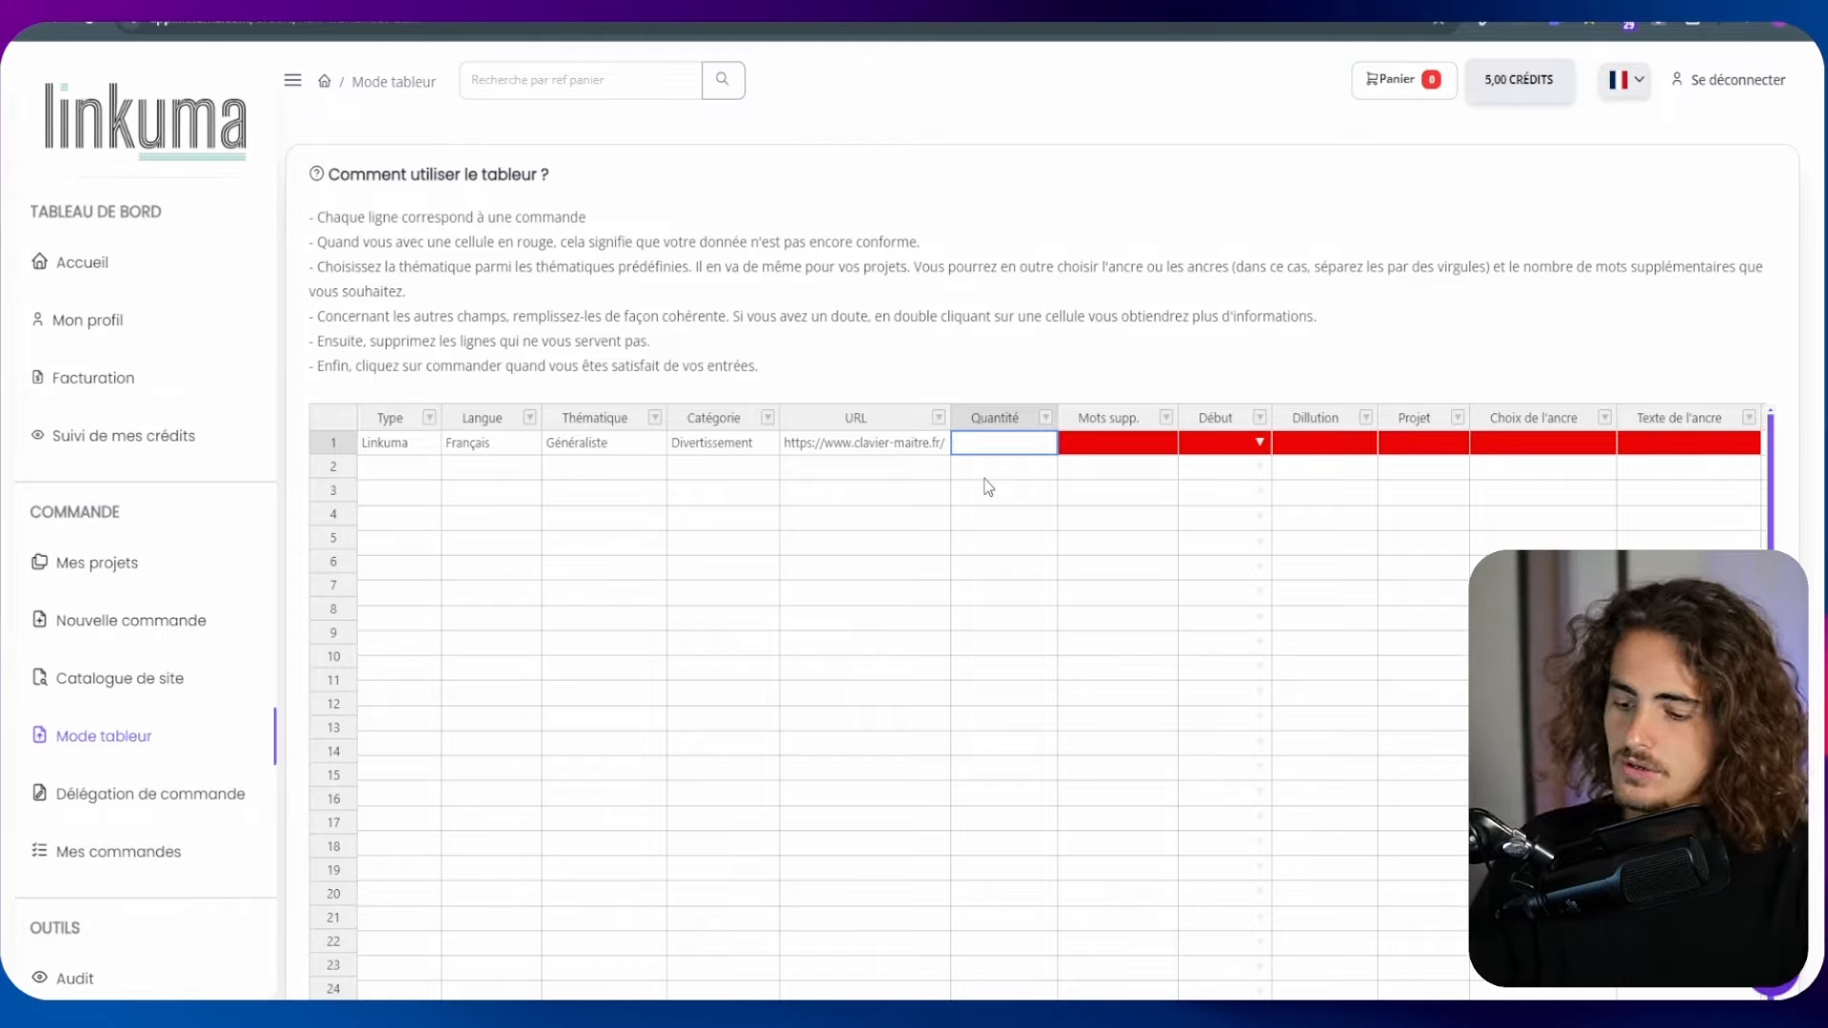
left_click(1155, 448)
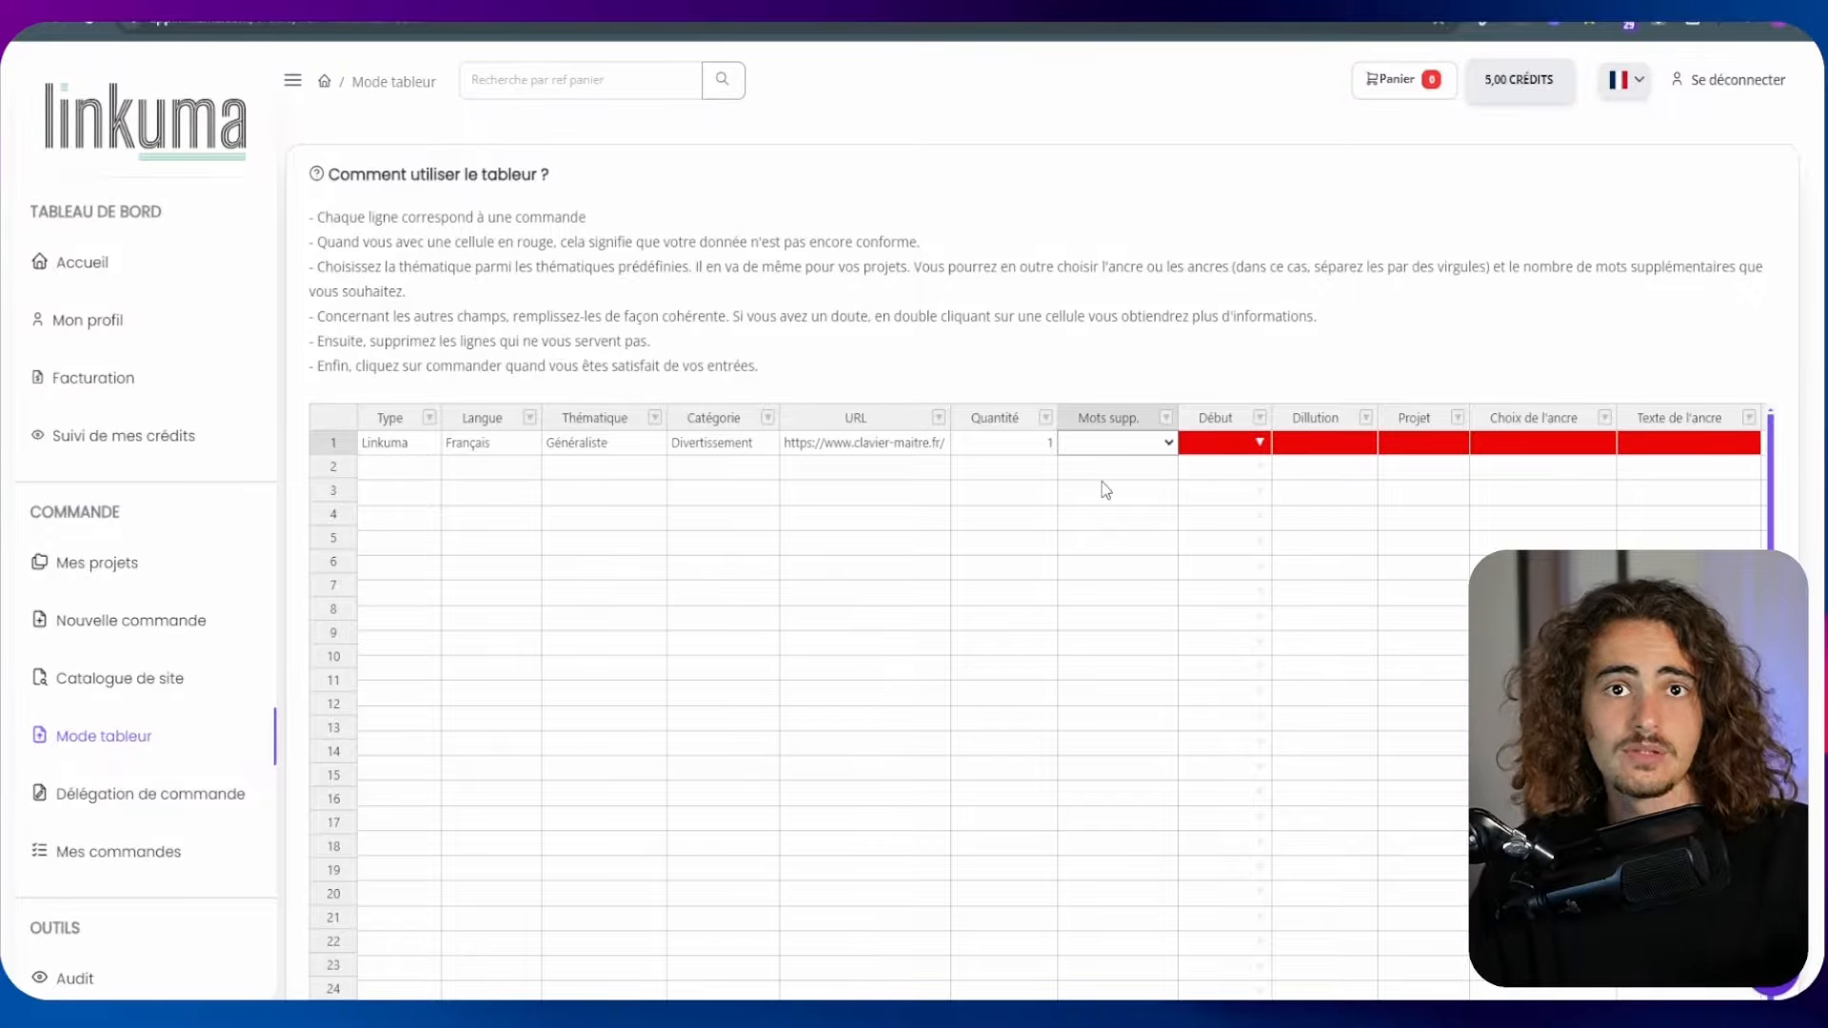
double_click(1223, 444)
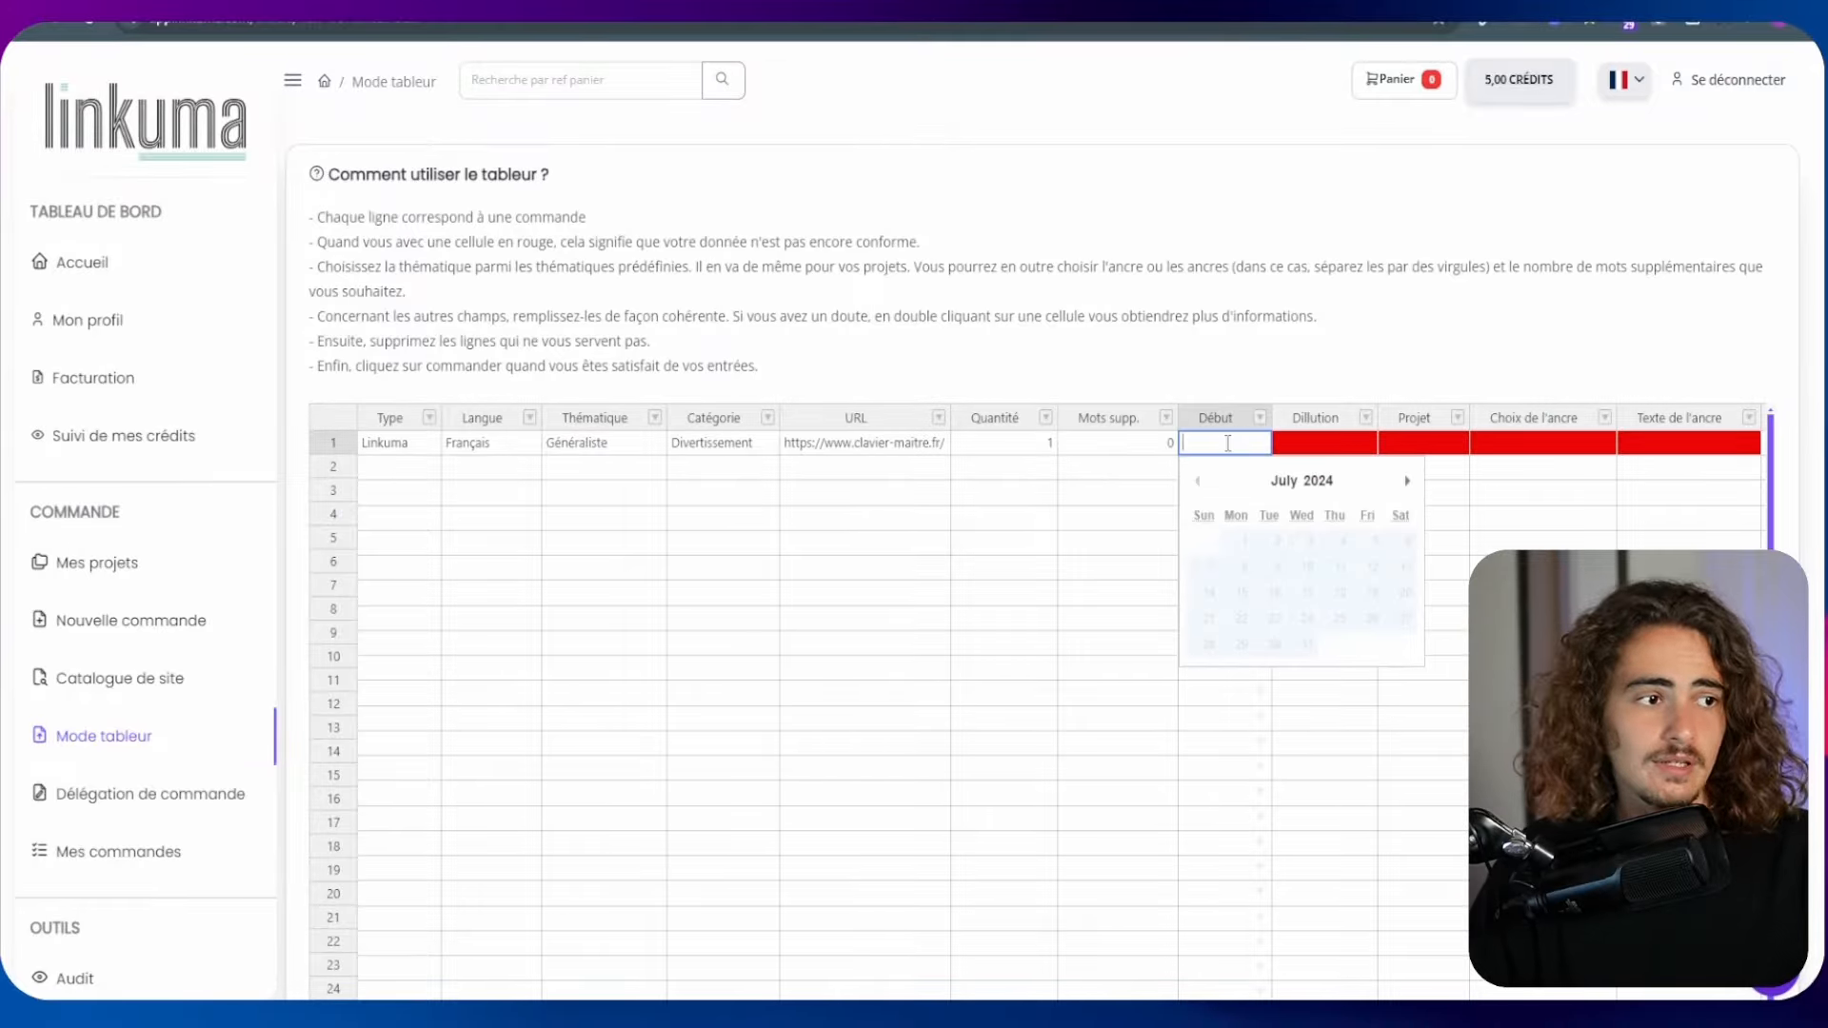
left_click(1280, 581)
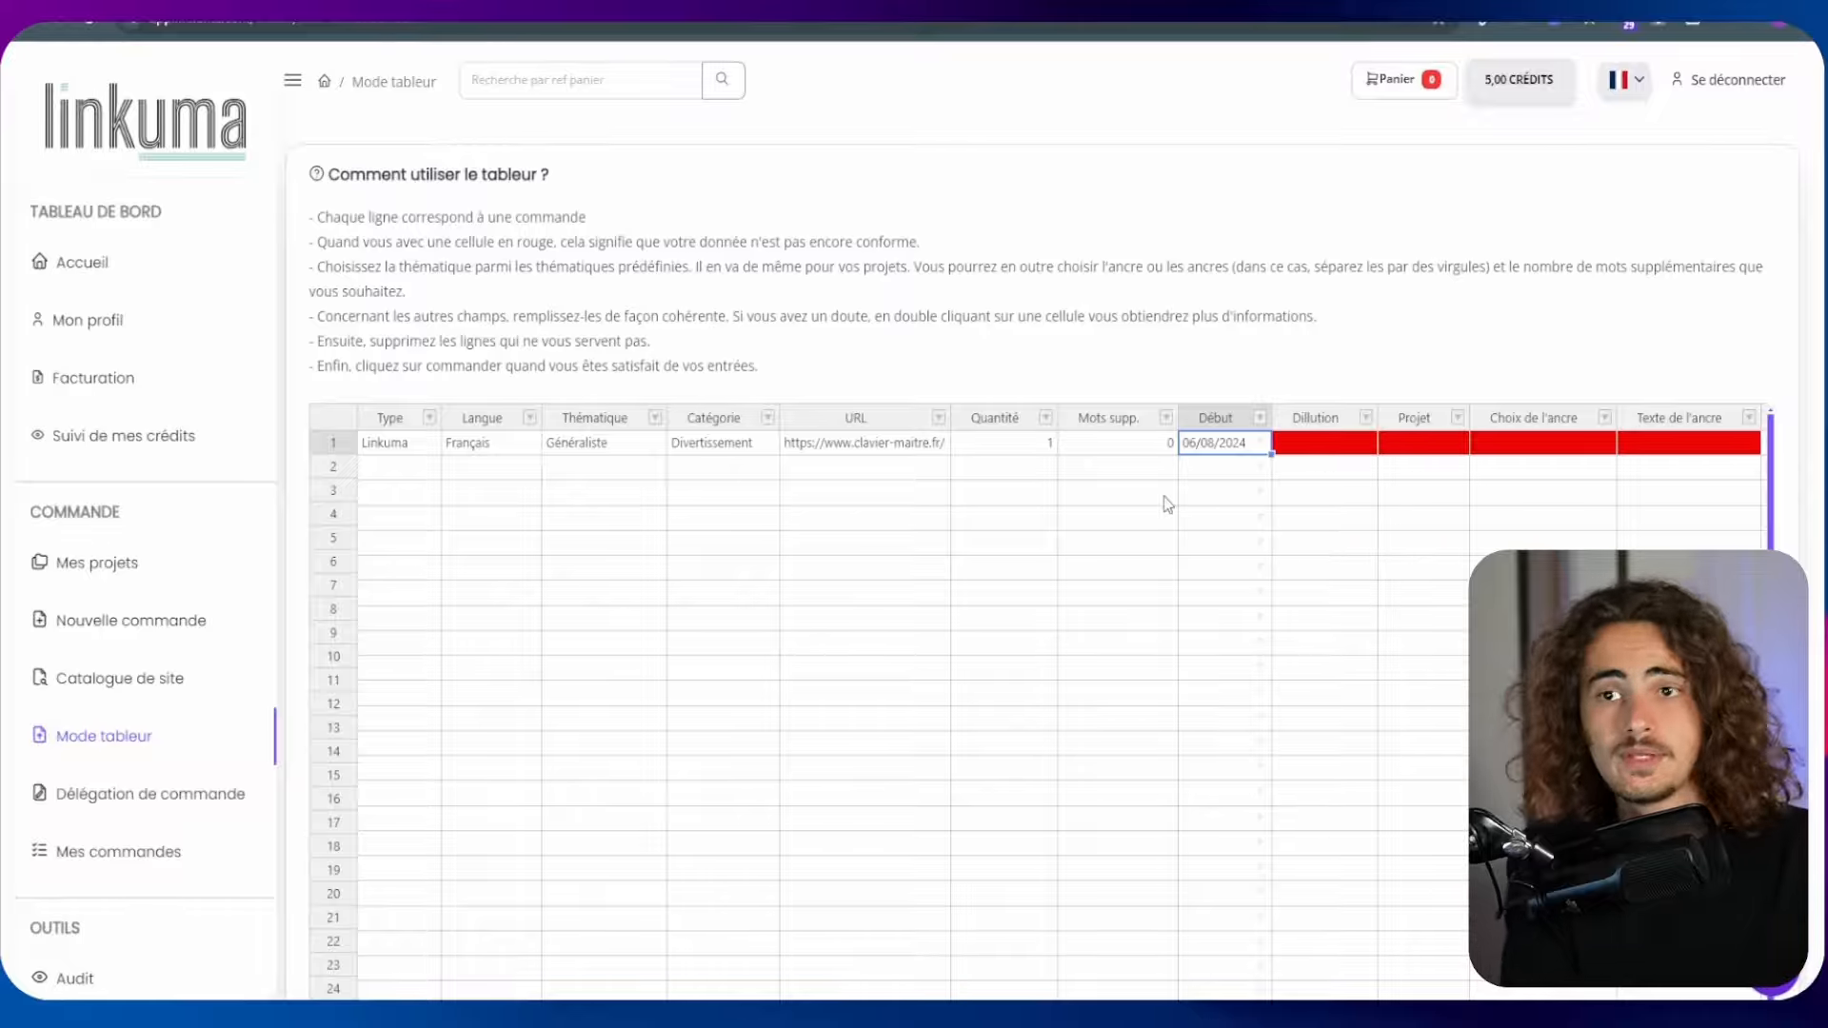
double_click(1340, 442)
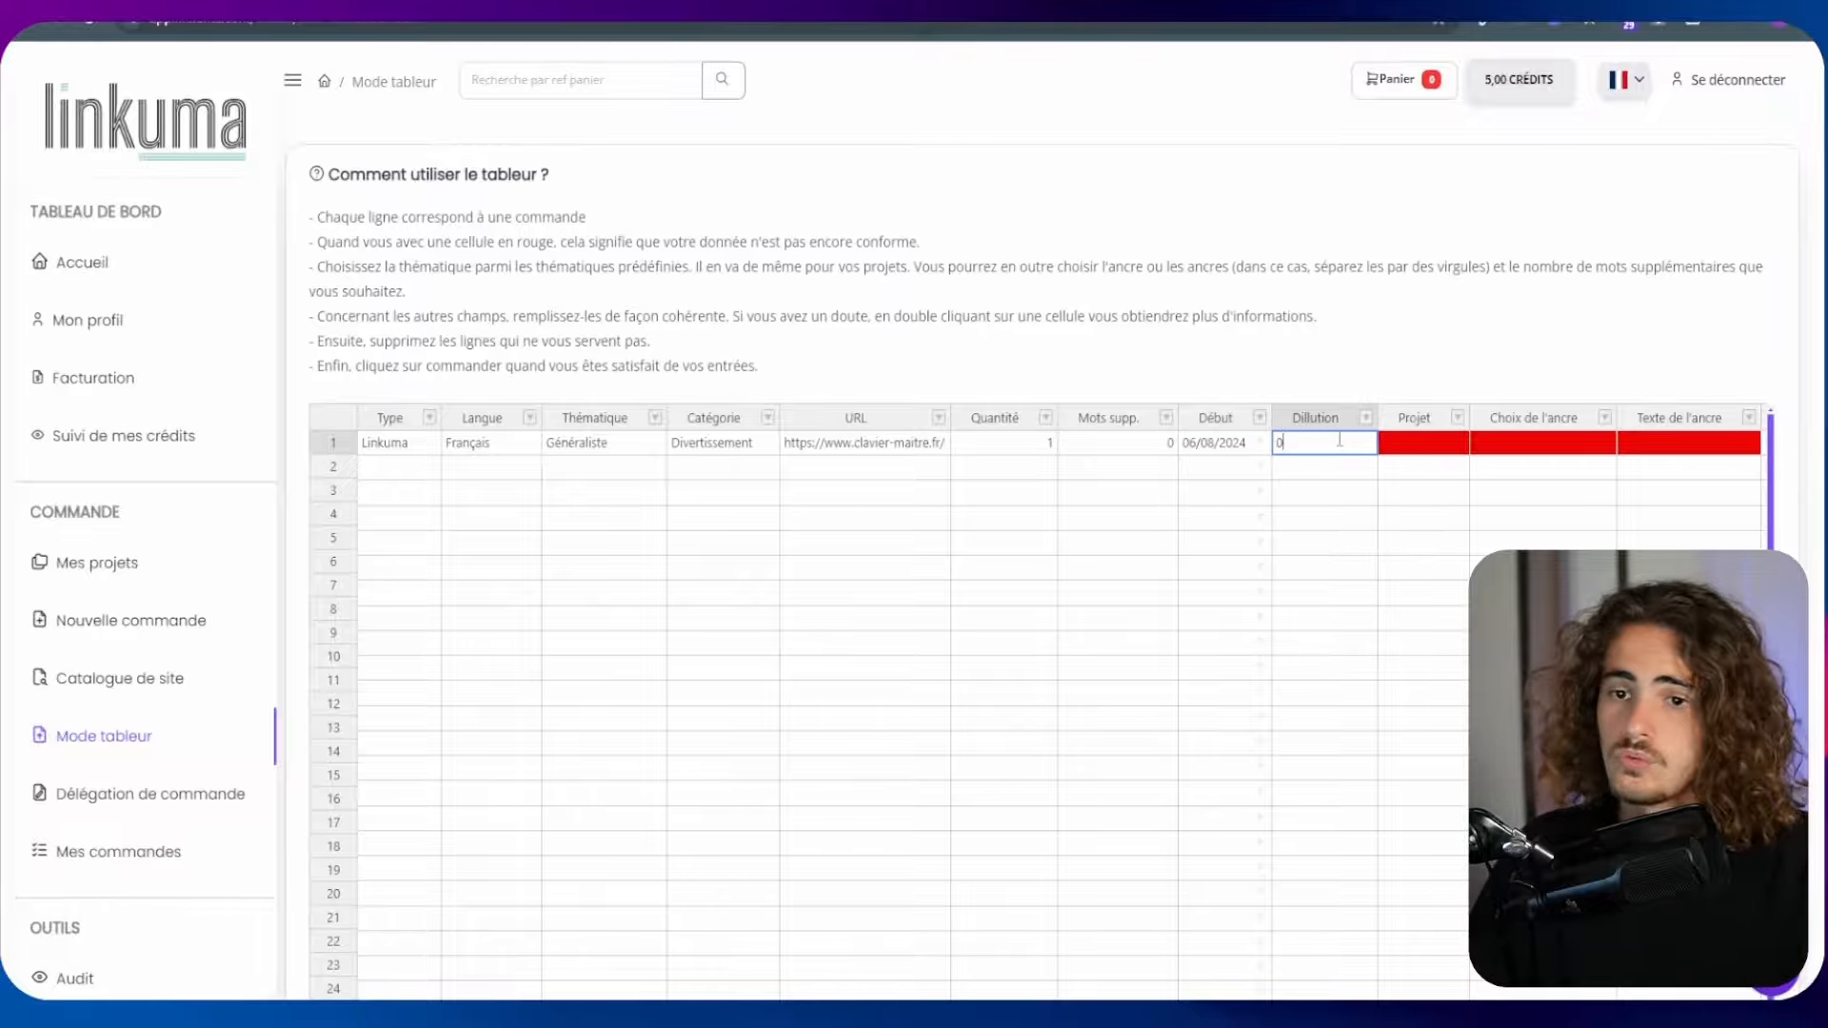
Assign the first row to the TUTO YOutube project and choose URL as its anchor type
double_click(1431, 446)
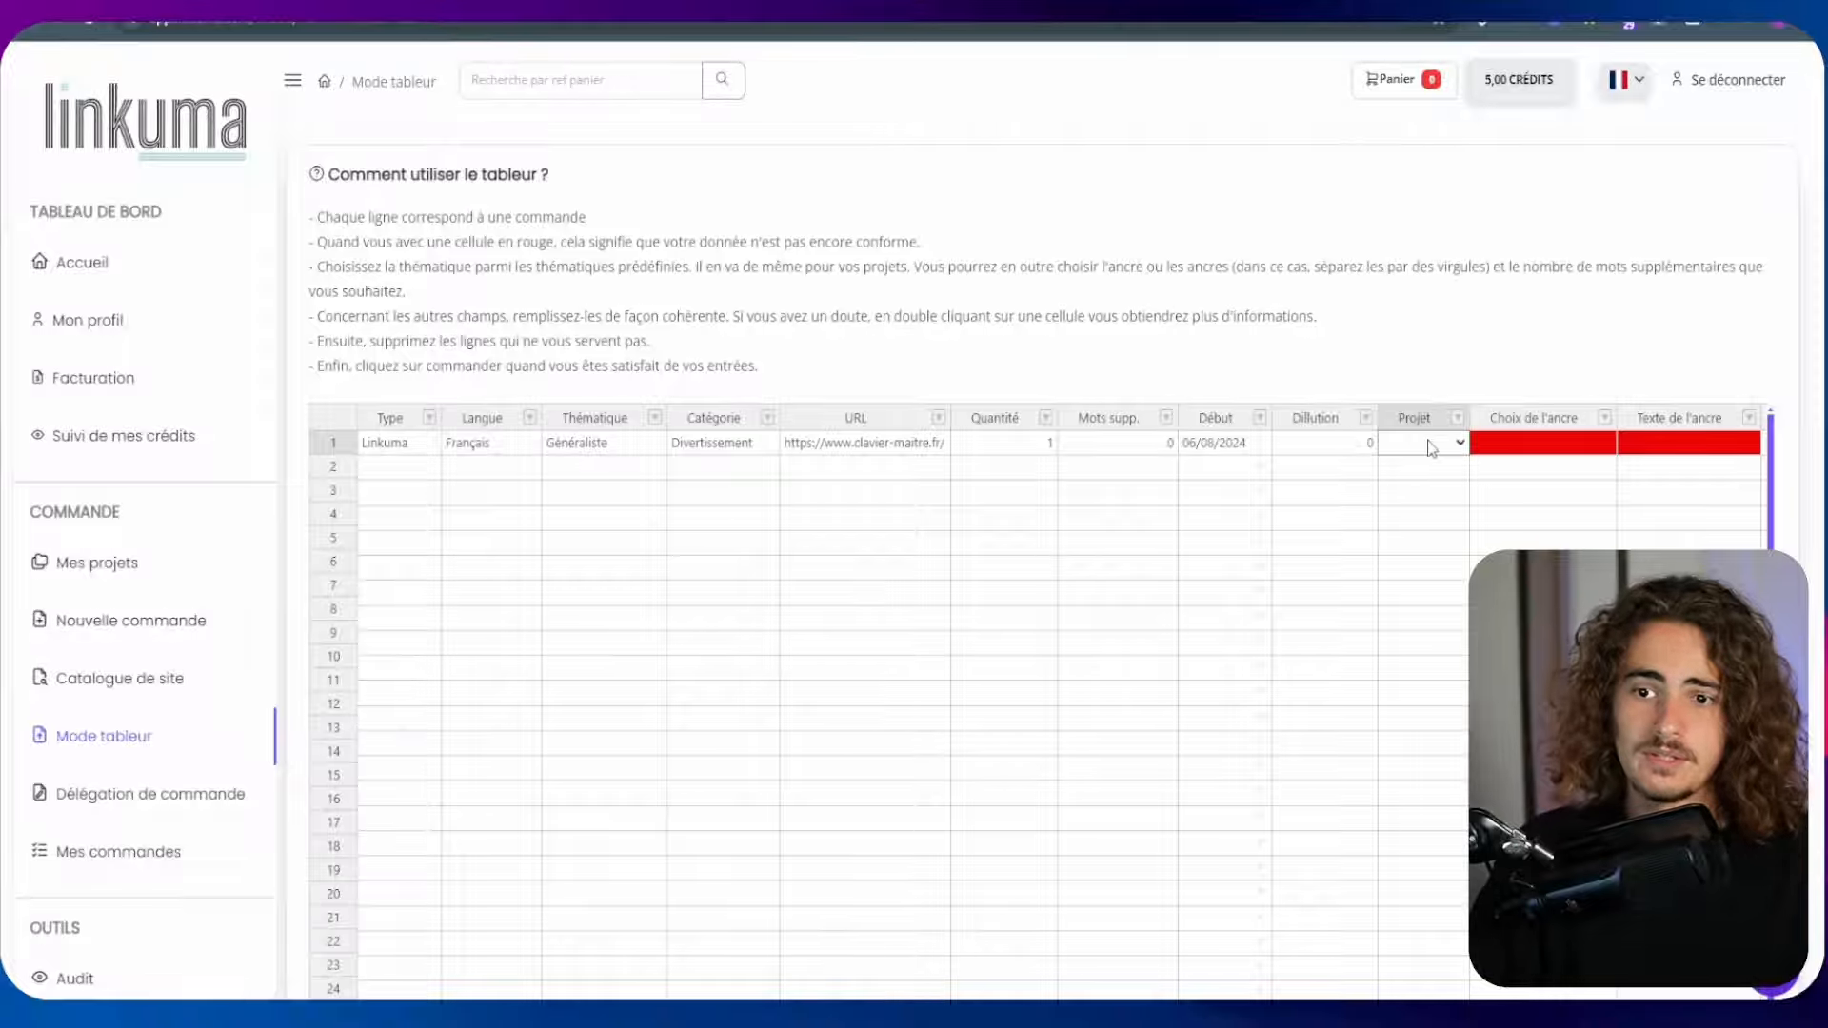
left_click(1416, 510)
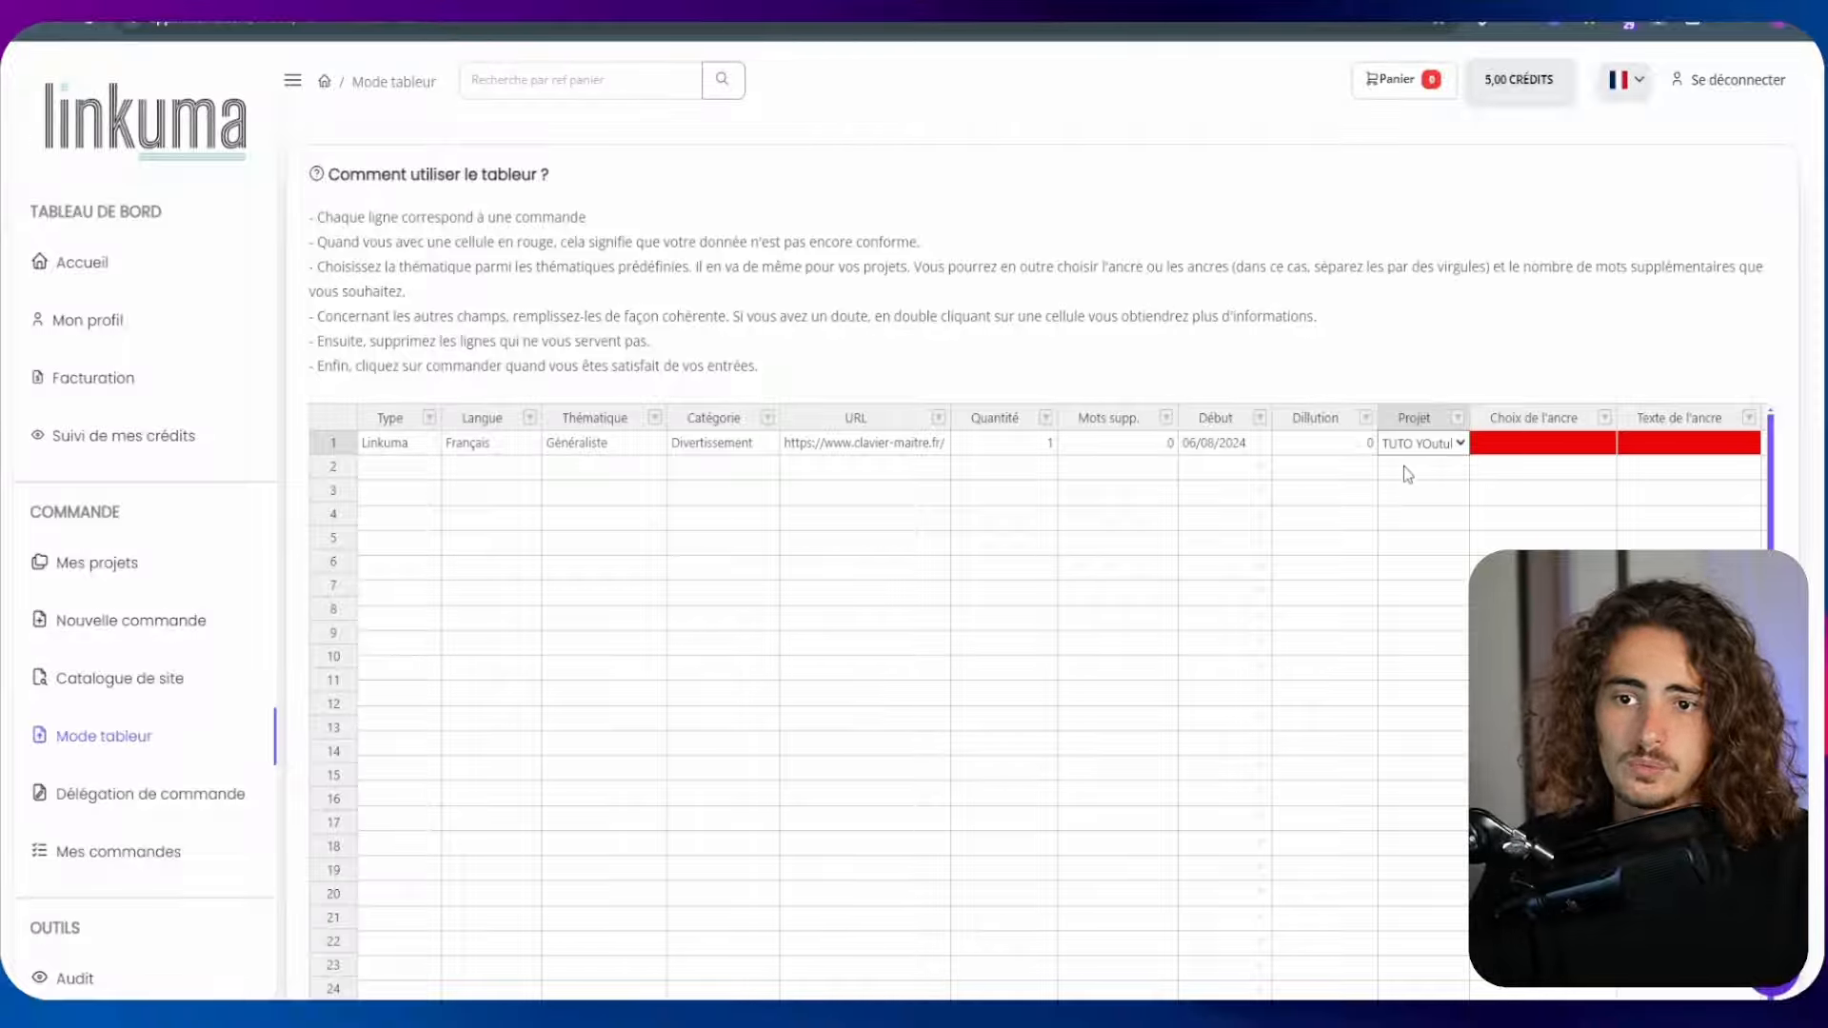
key("Tab")
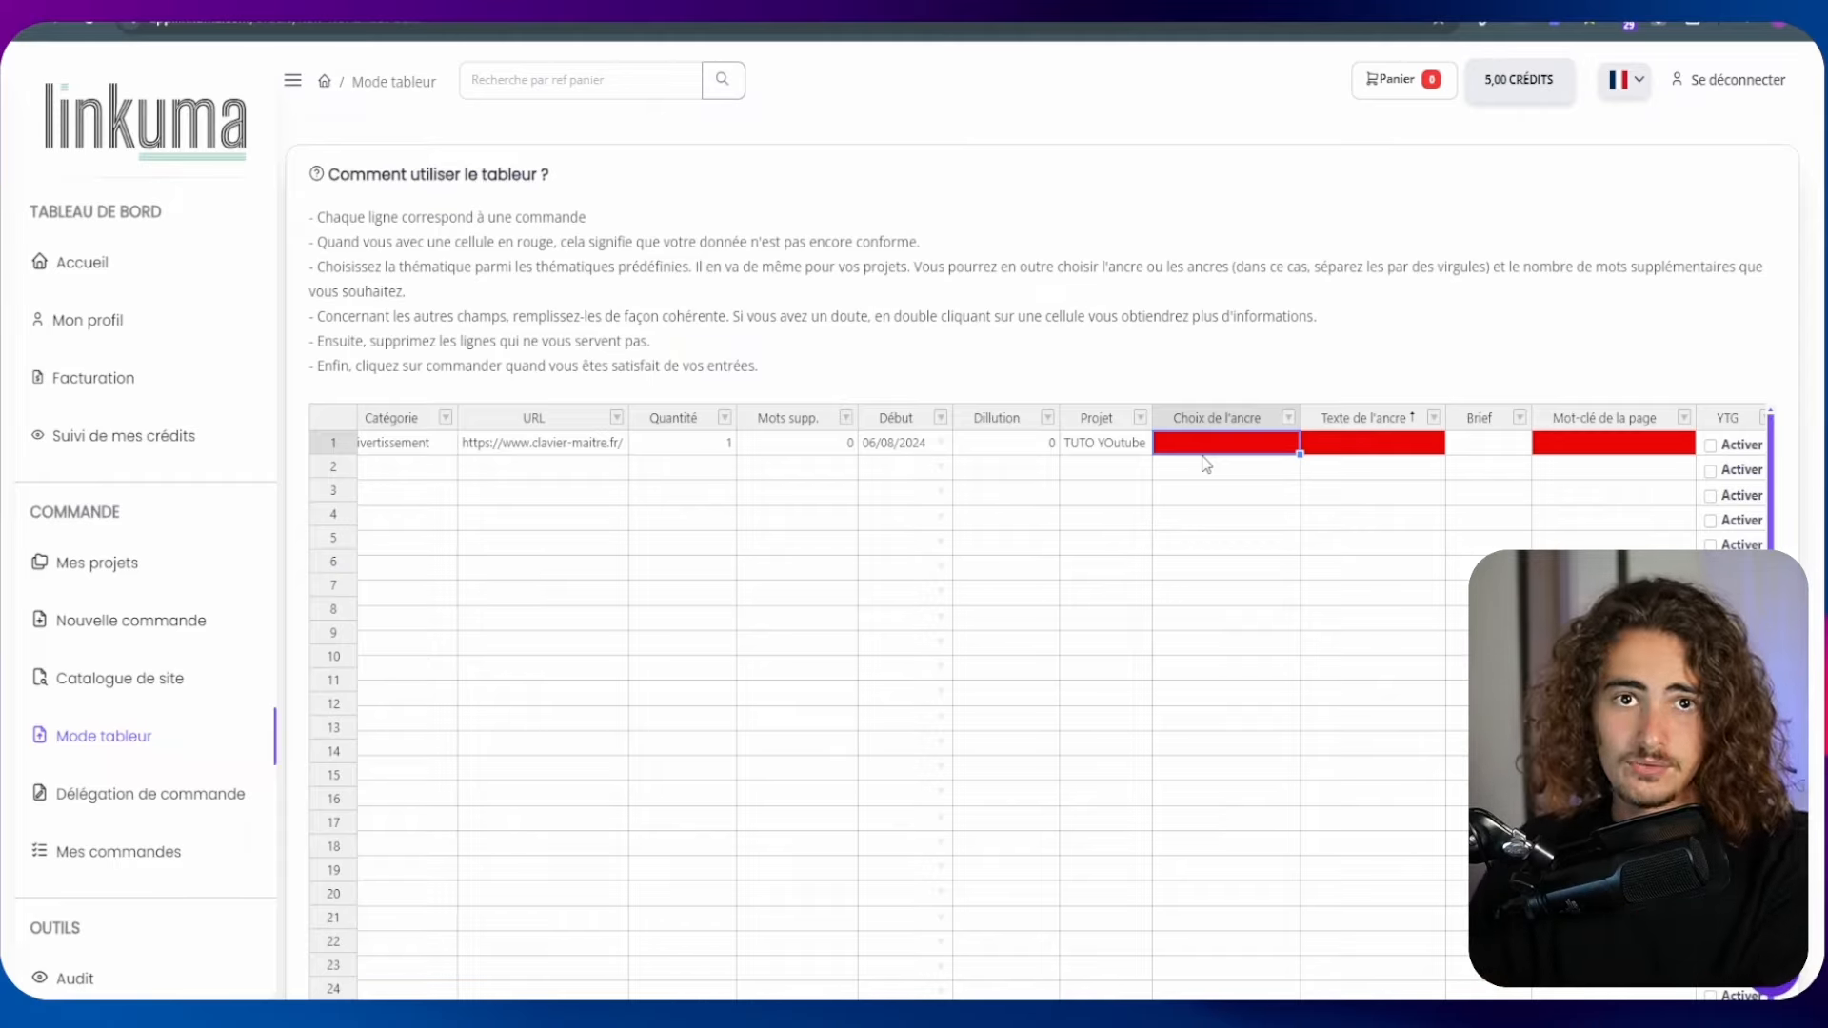
double_click(1256, 451)
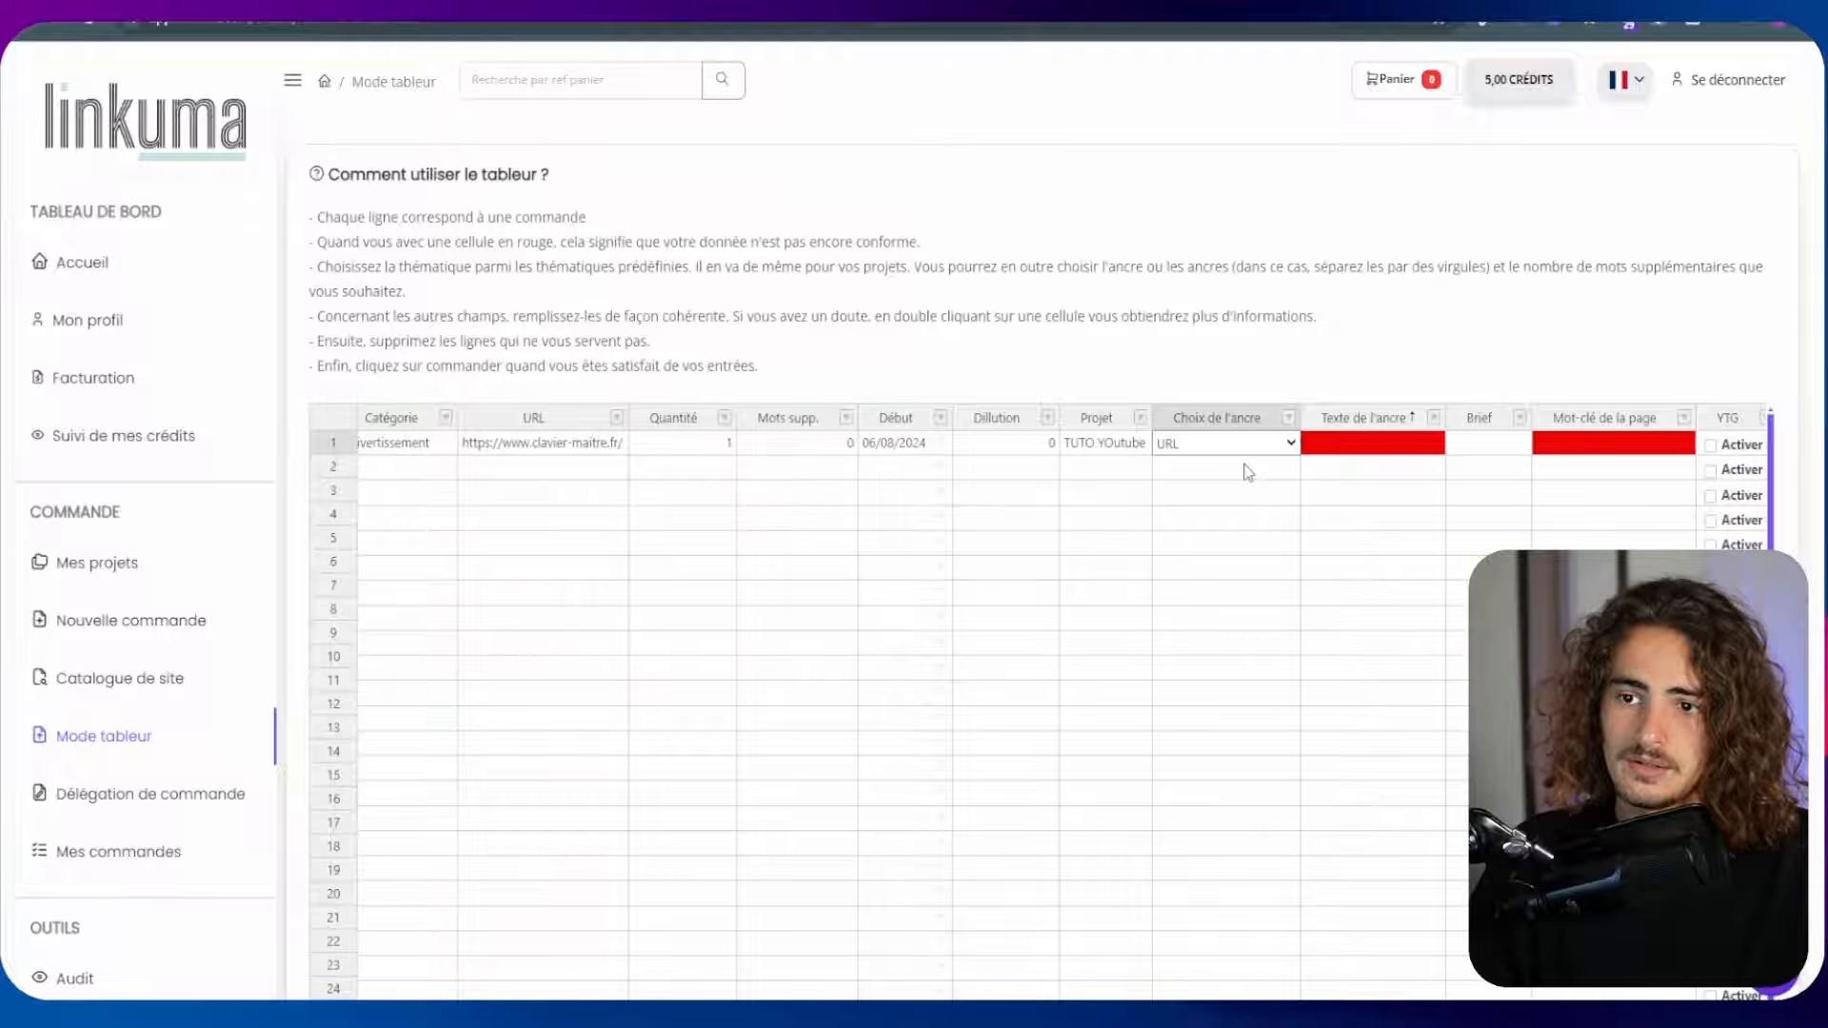
Leave the first row's anchor text and brief empty and set its page keyword to clavier maitre
key("Tab")
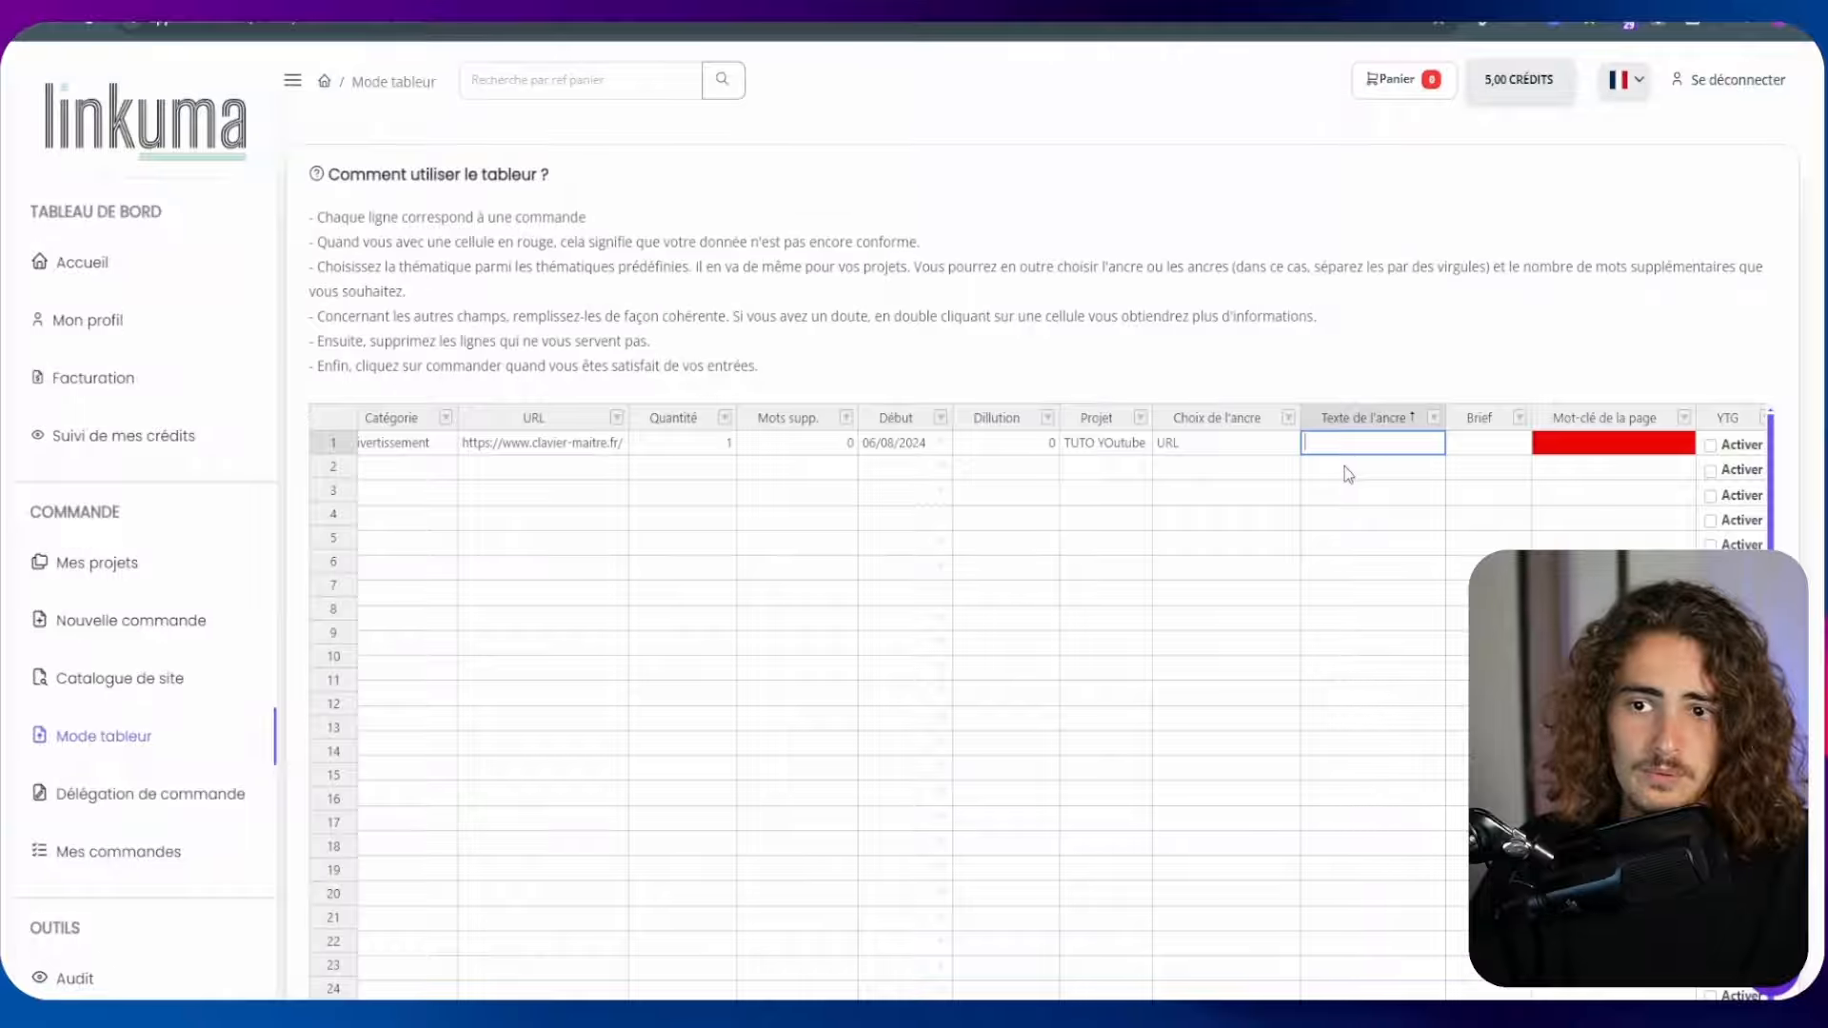
left_click(1390, 462)
left_click(1379, 443)
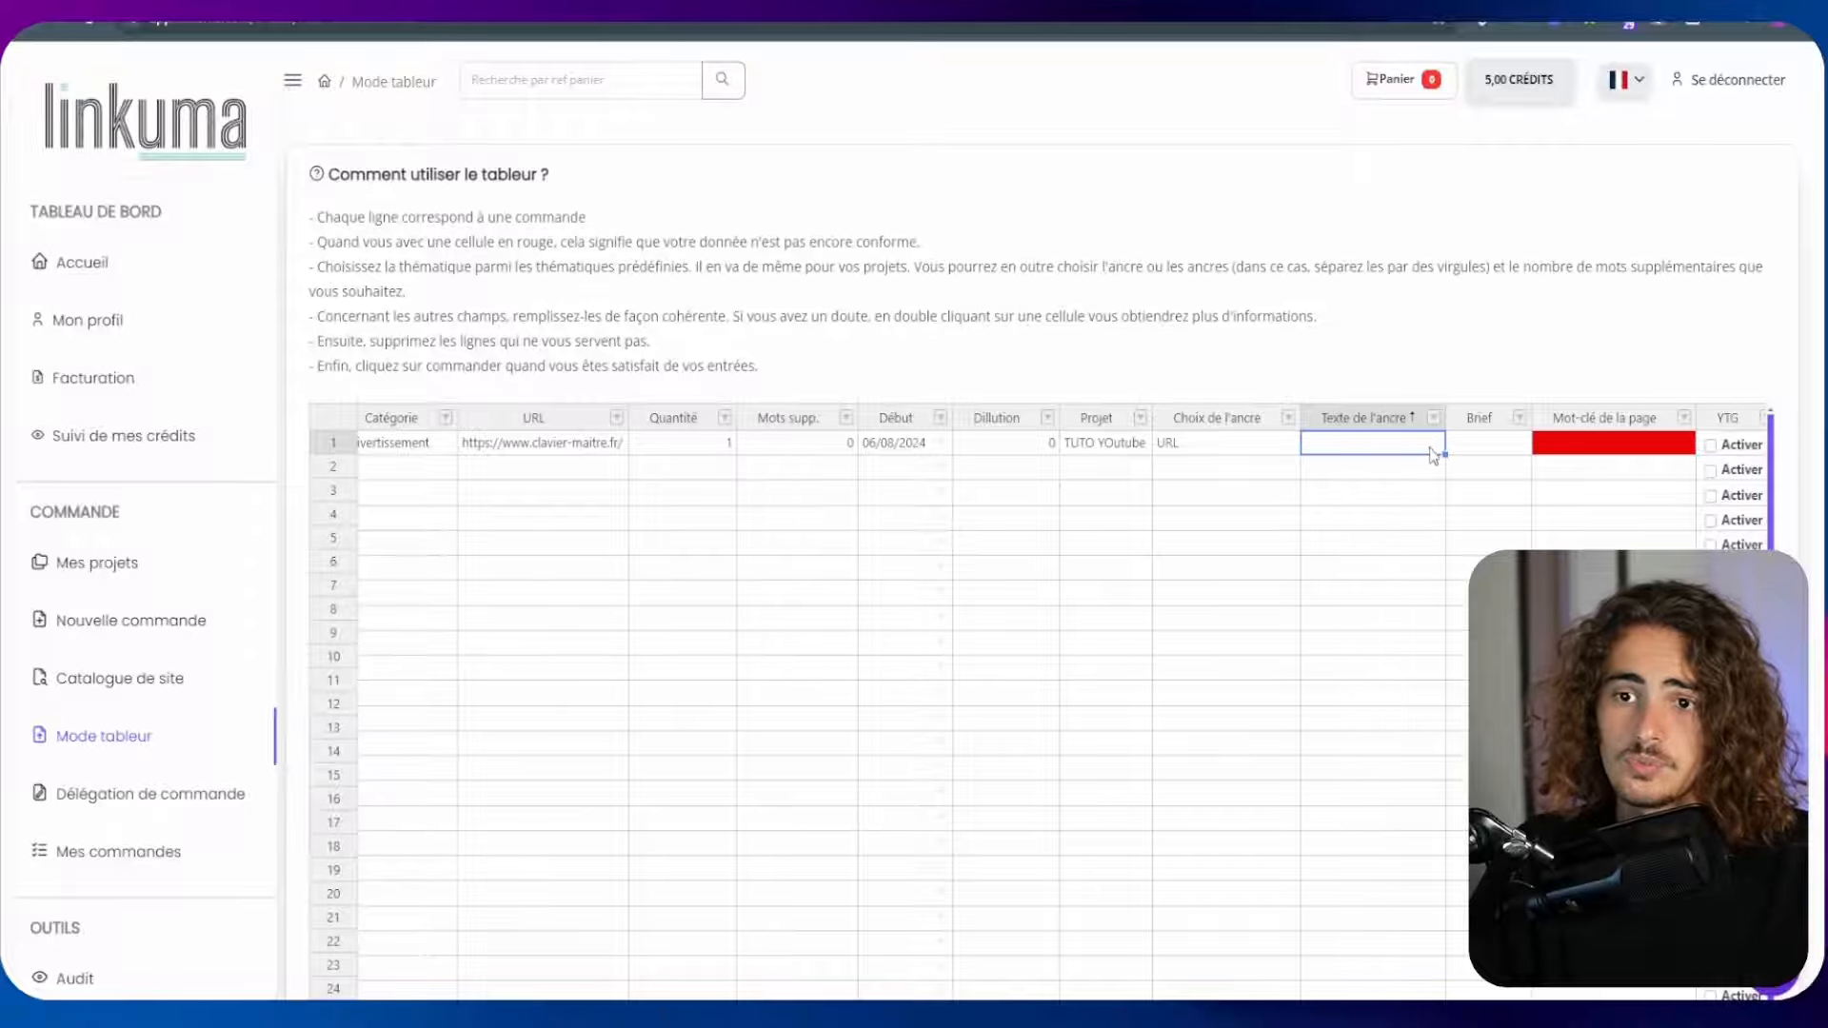
left_click(1485, 448)
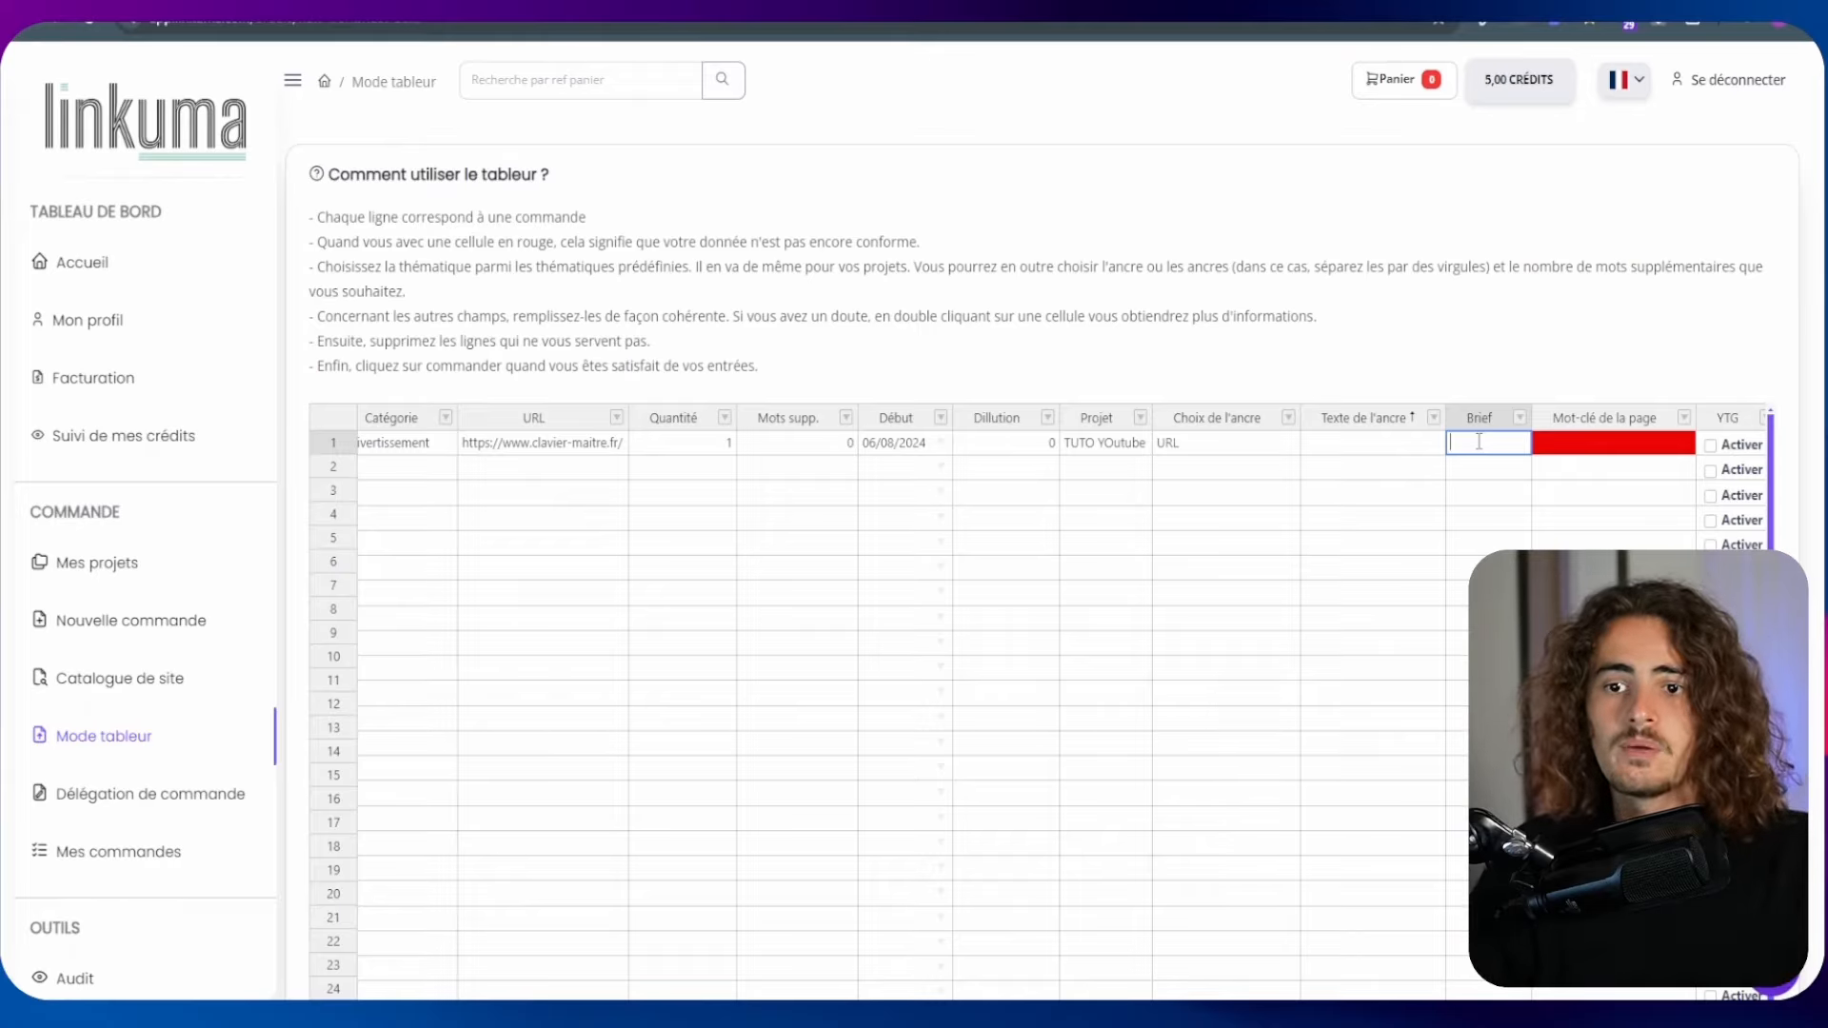
double_click(1581, 444)
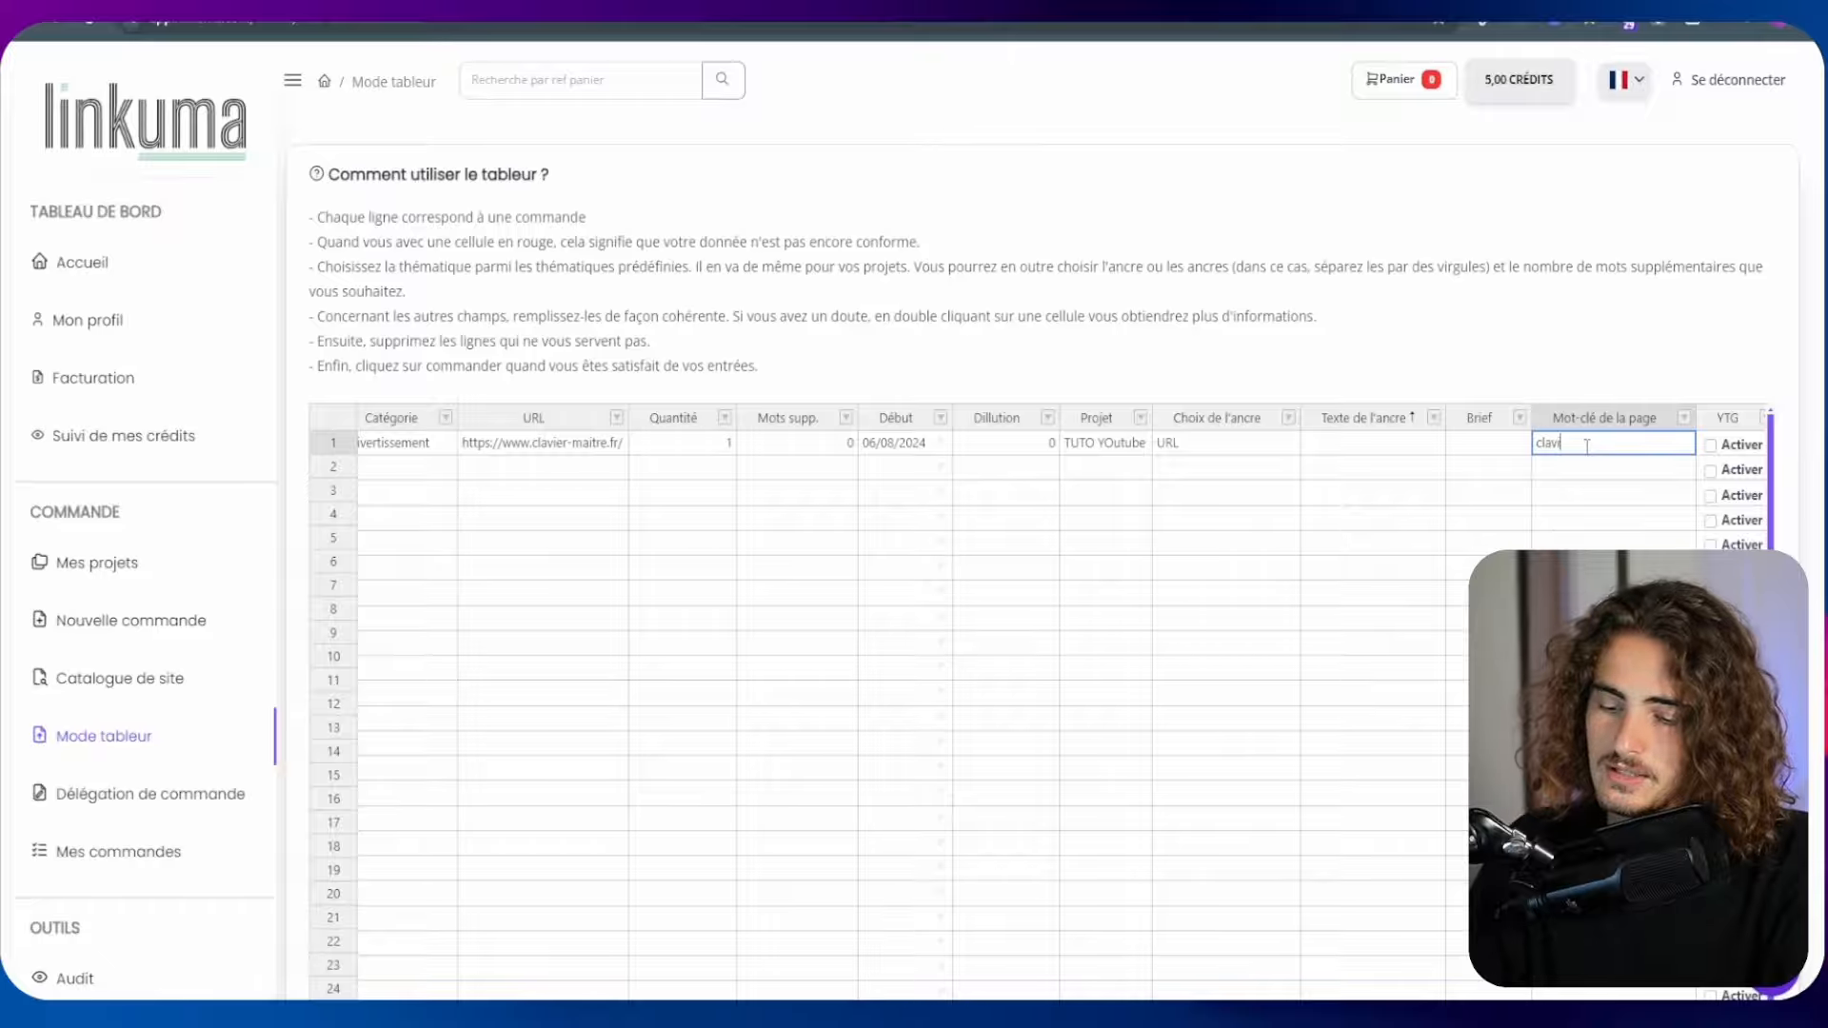
key("shift+Tab")
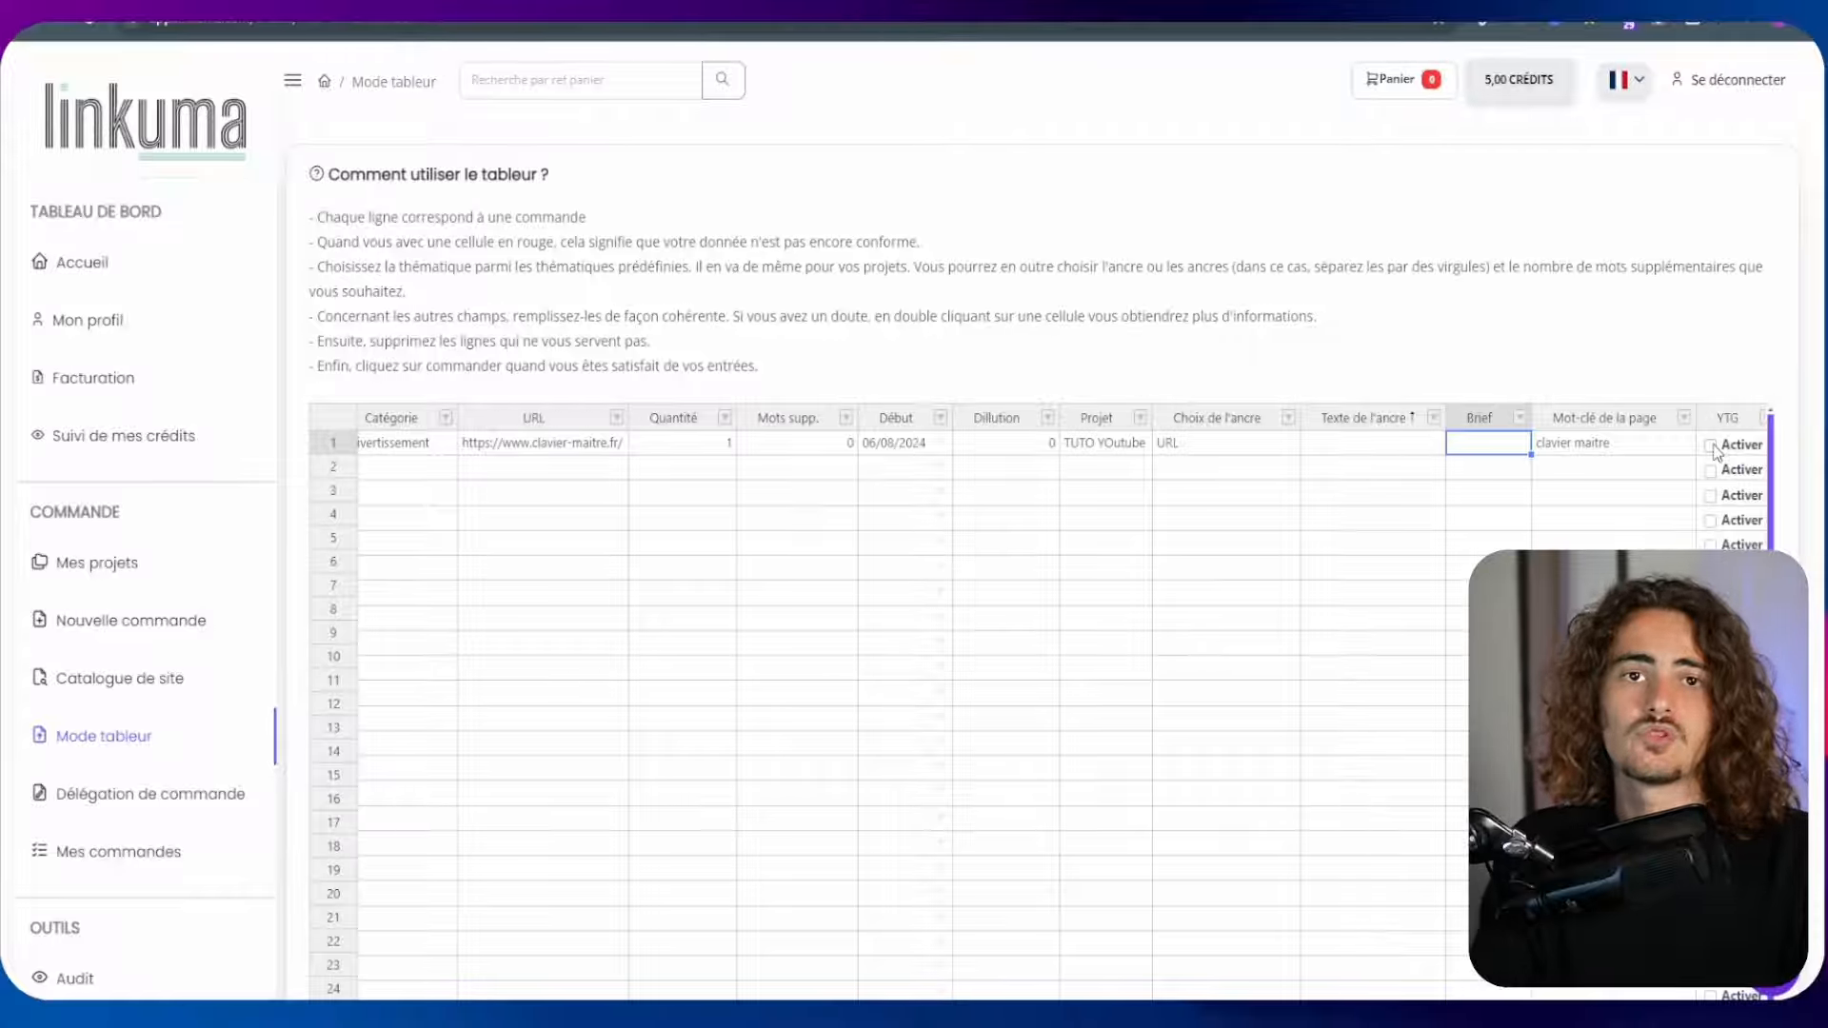
Copy the entire first order row and paste it into row 2
scroll(1361, 282, "down", 8)
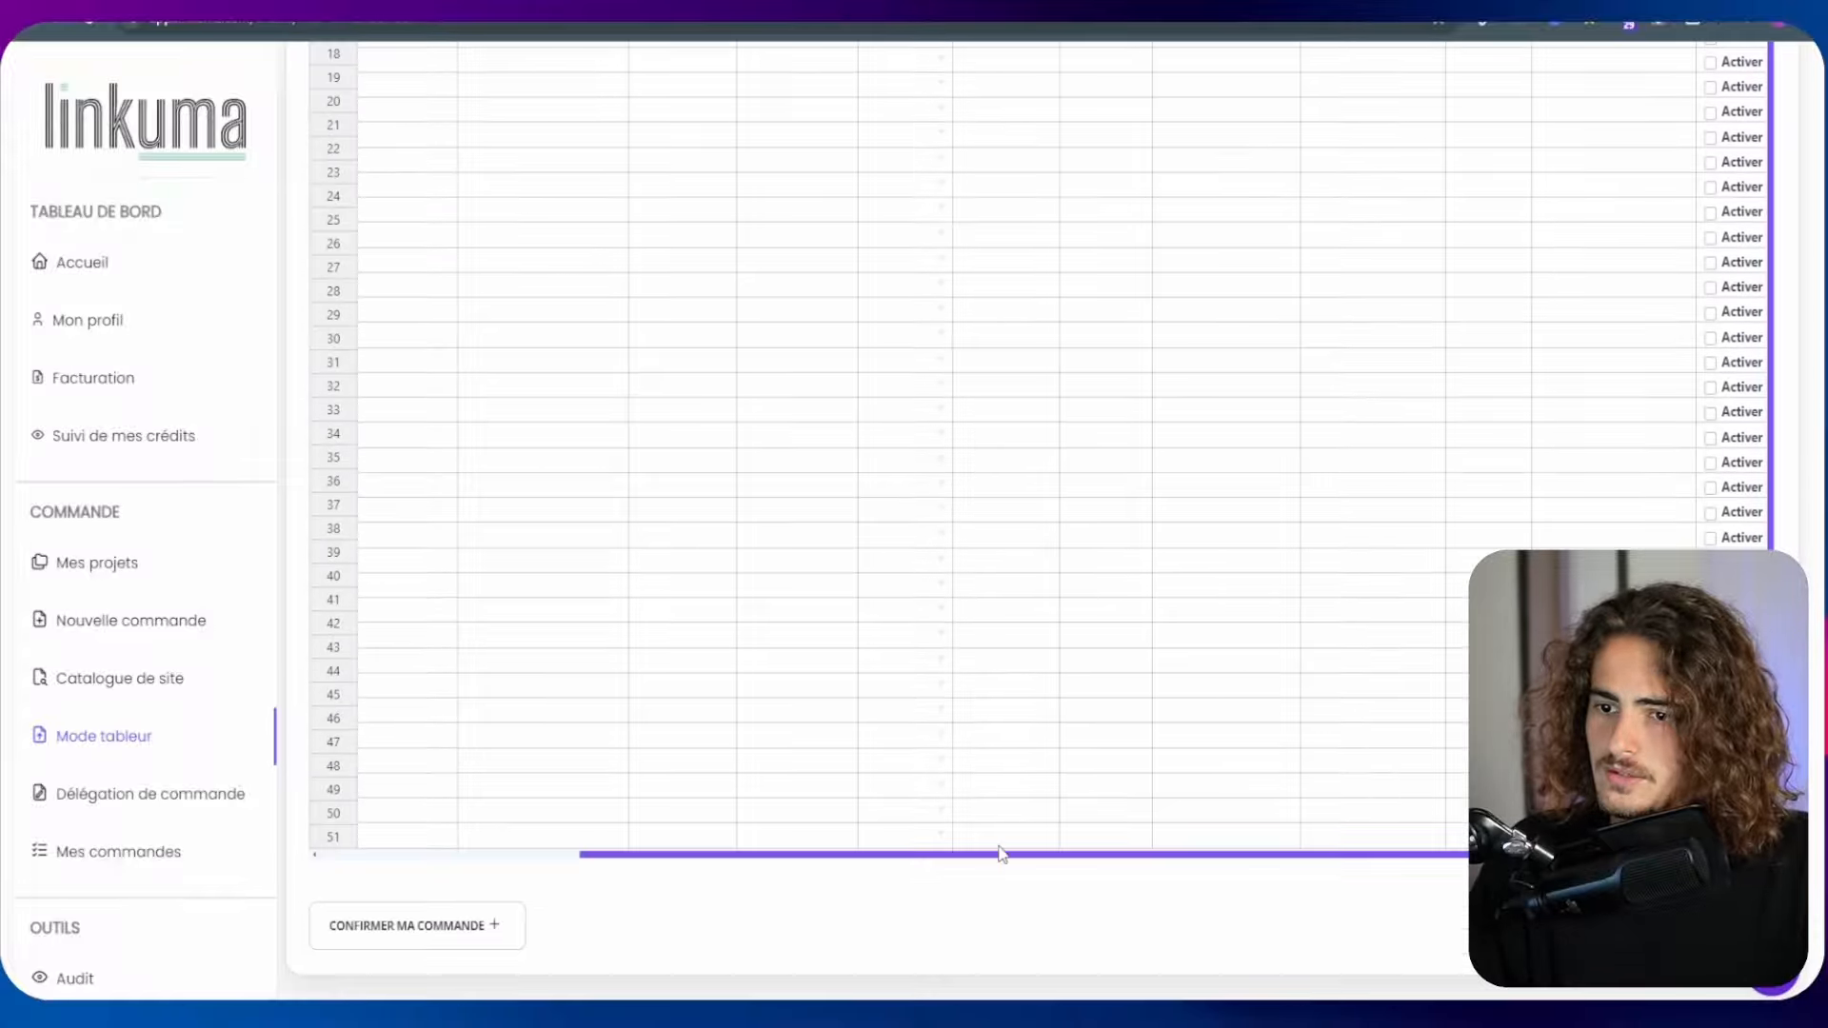
left_click_drag(992, 856, 731, 871)
scroll(886, 942, "up", 9)
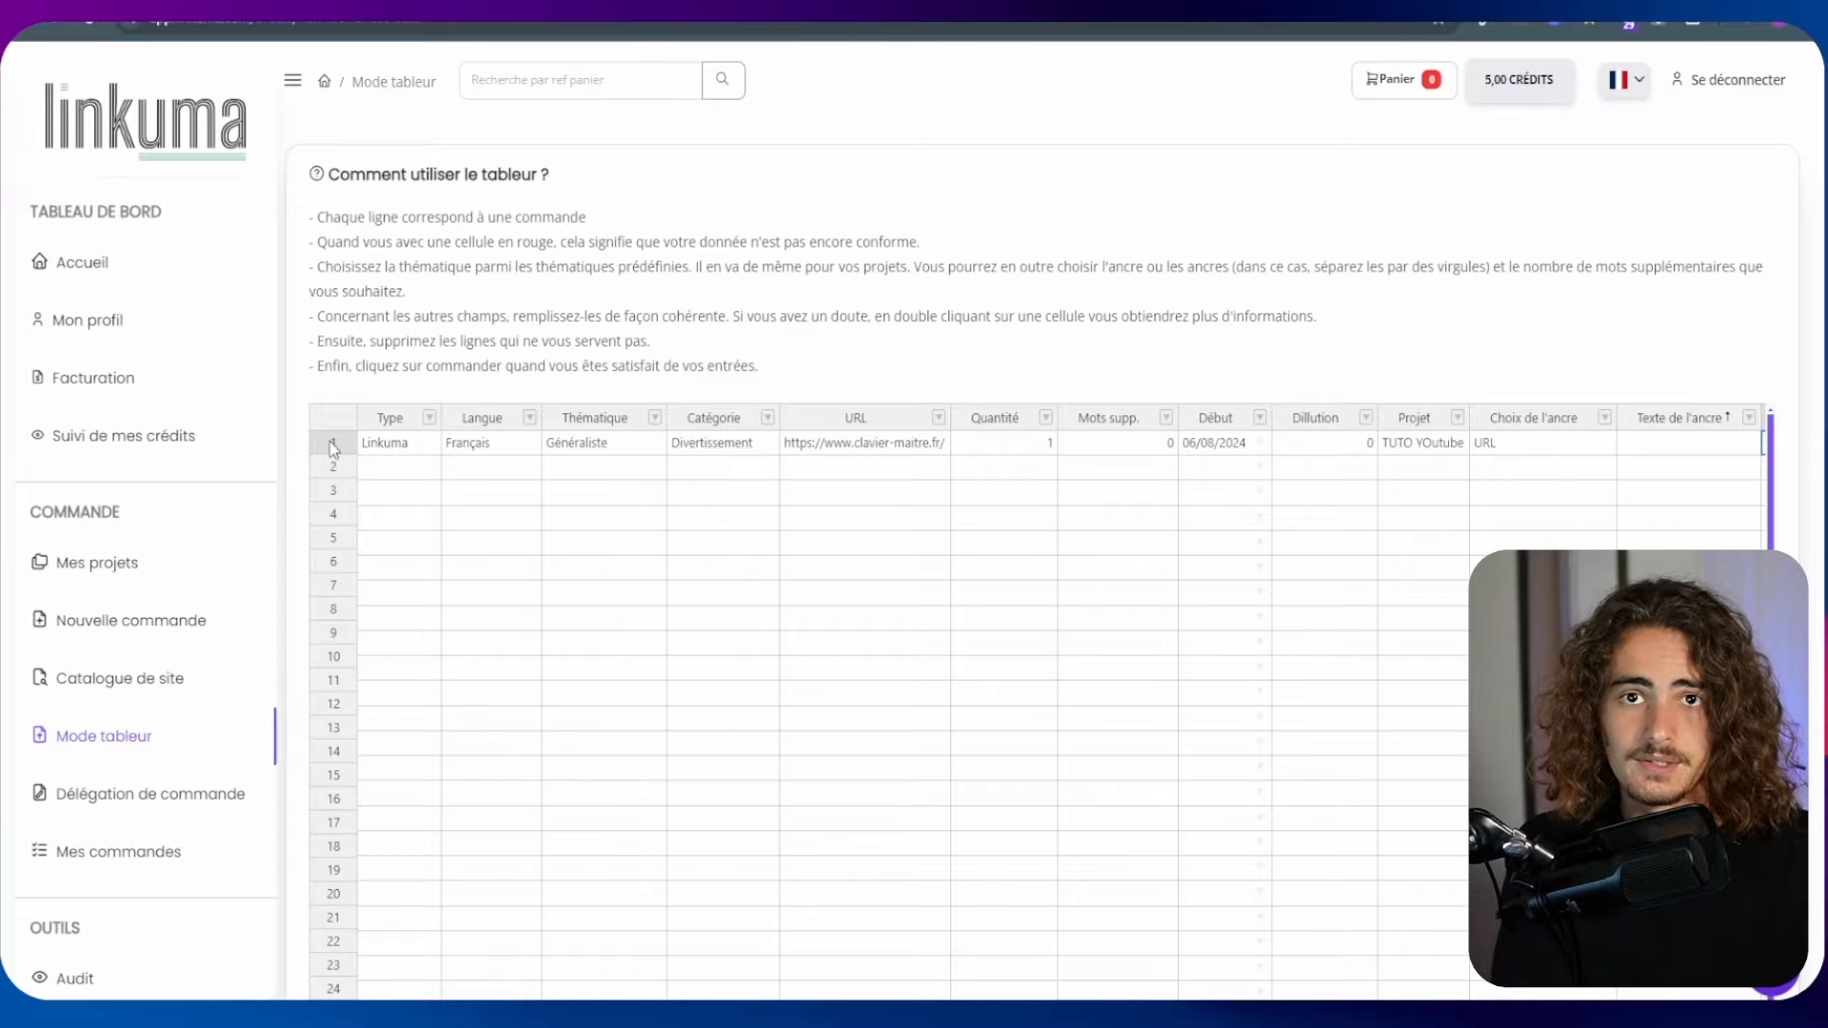
left_click(395, 466)
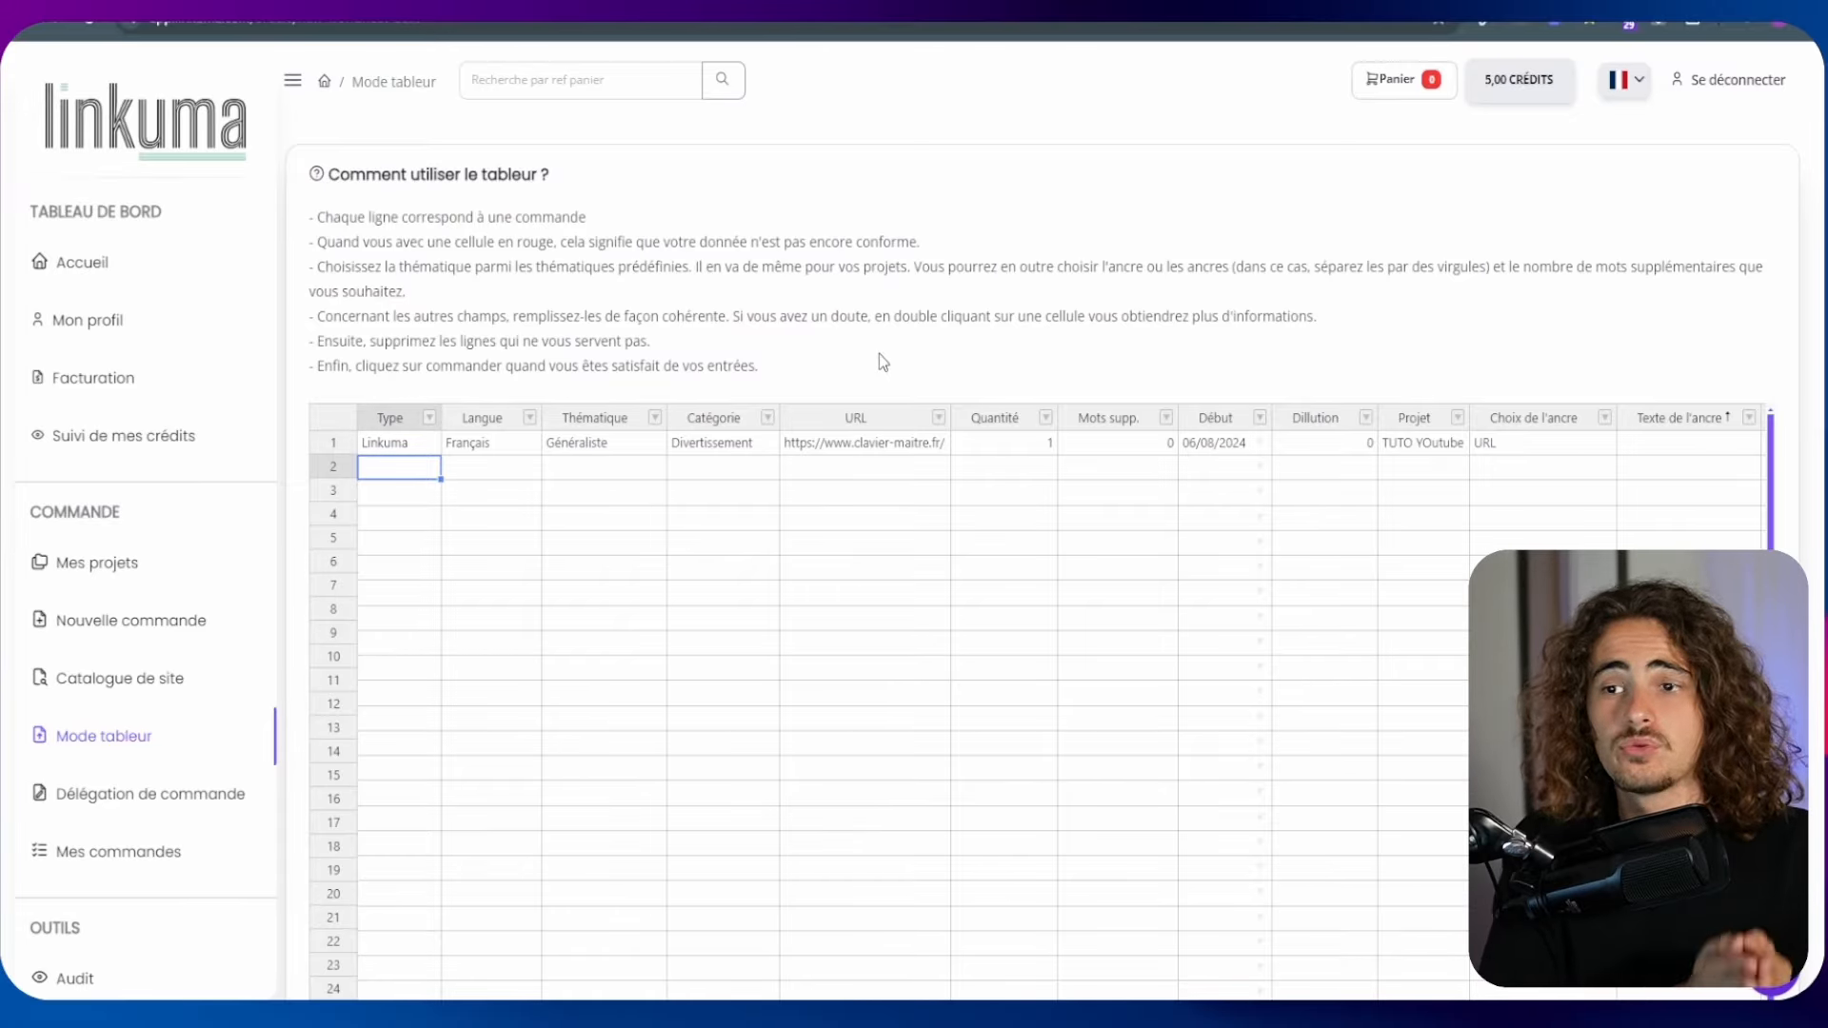
left_click_drag(395, 444, 1735, 450)
key("ctrl+c")
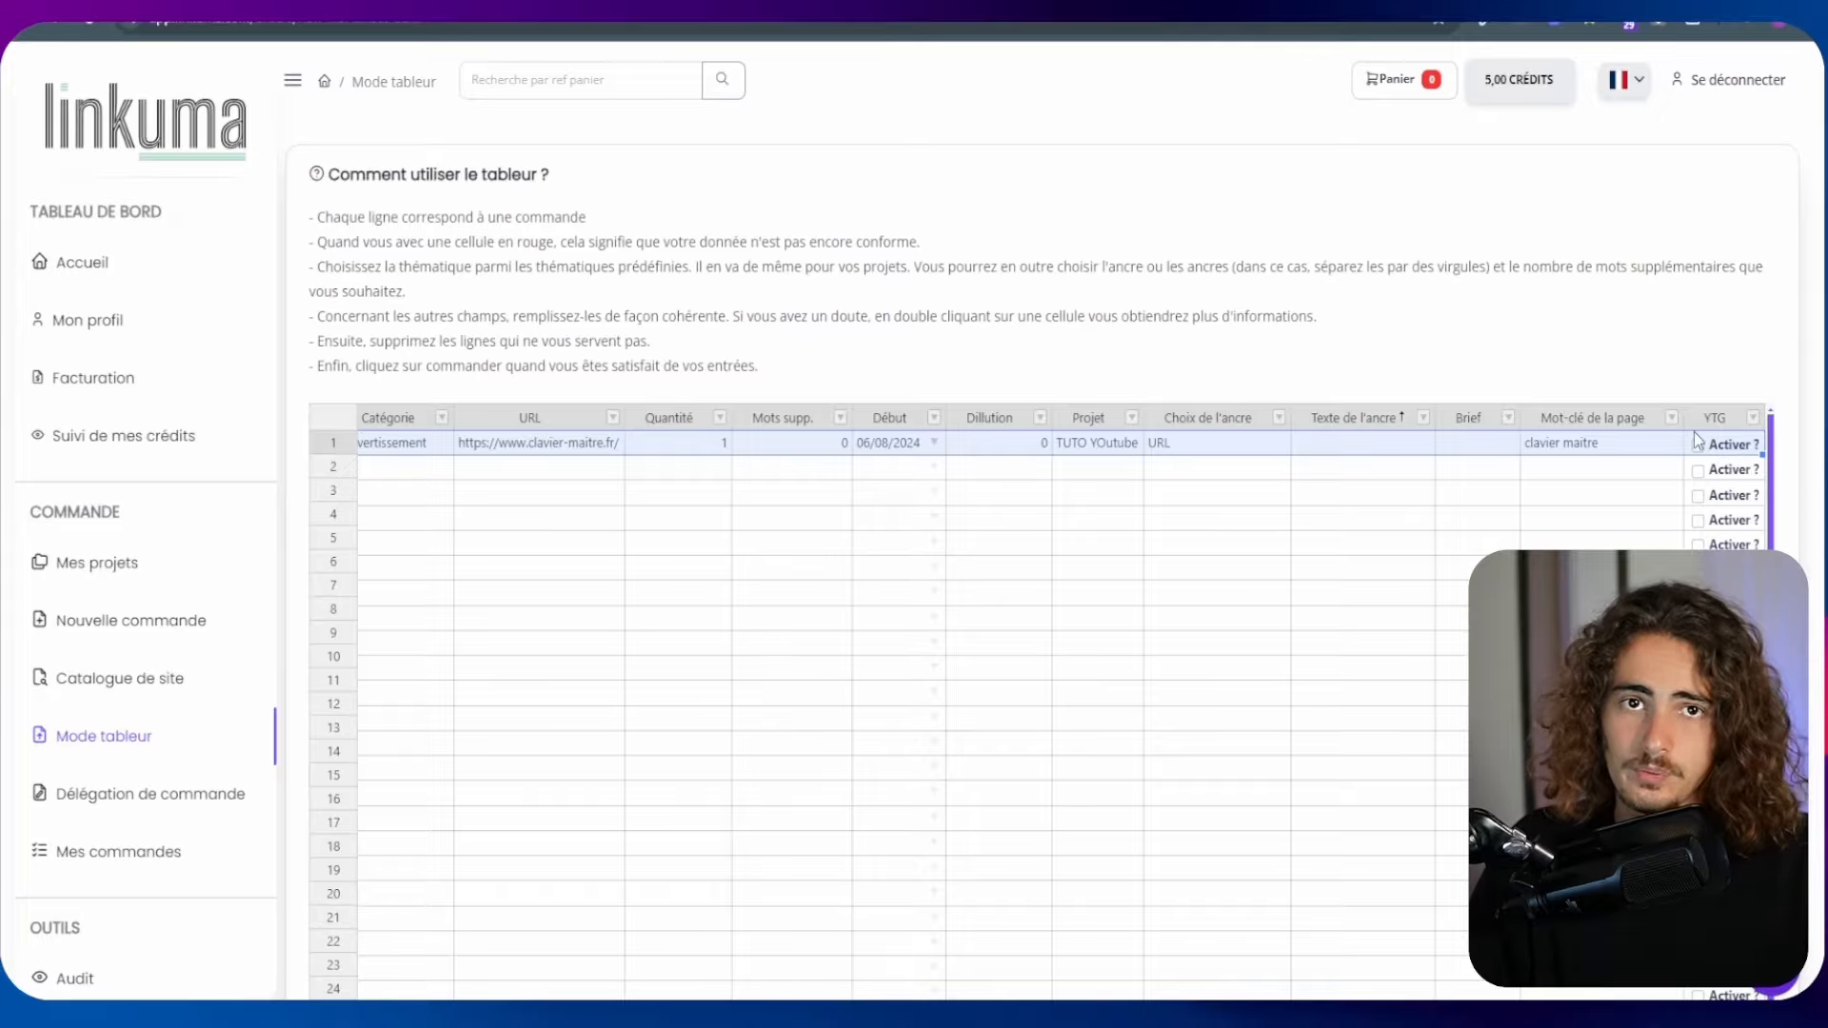
scroll(1694, 431, "down", 8)
left_click_drag(1427, 866, 1065, 861)
scroll(438, 317, "up", 8)
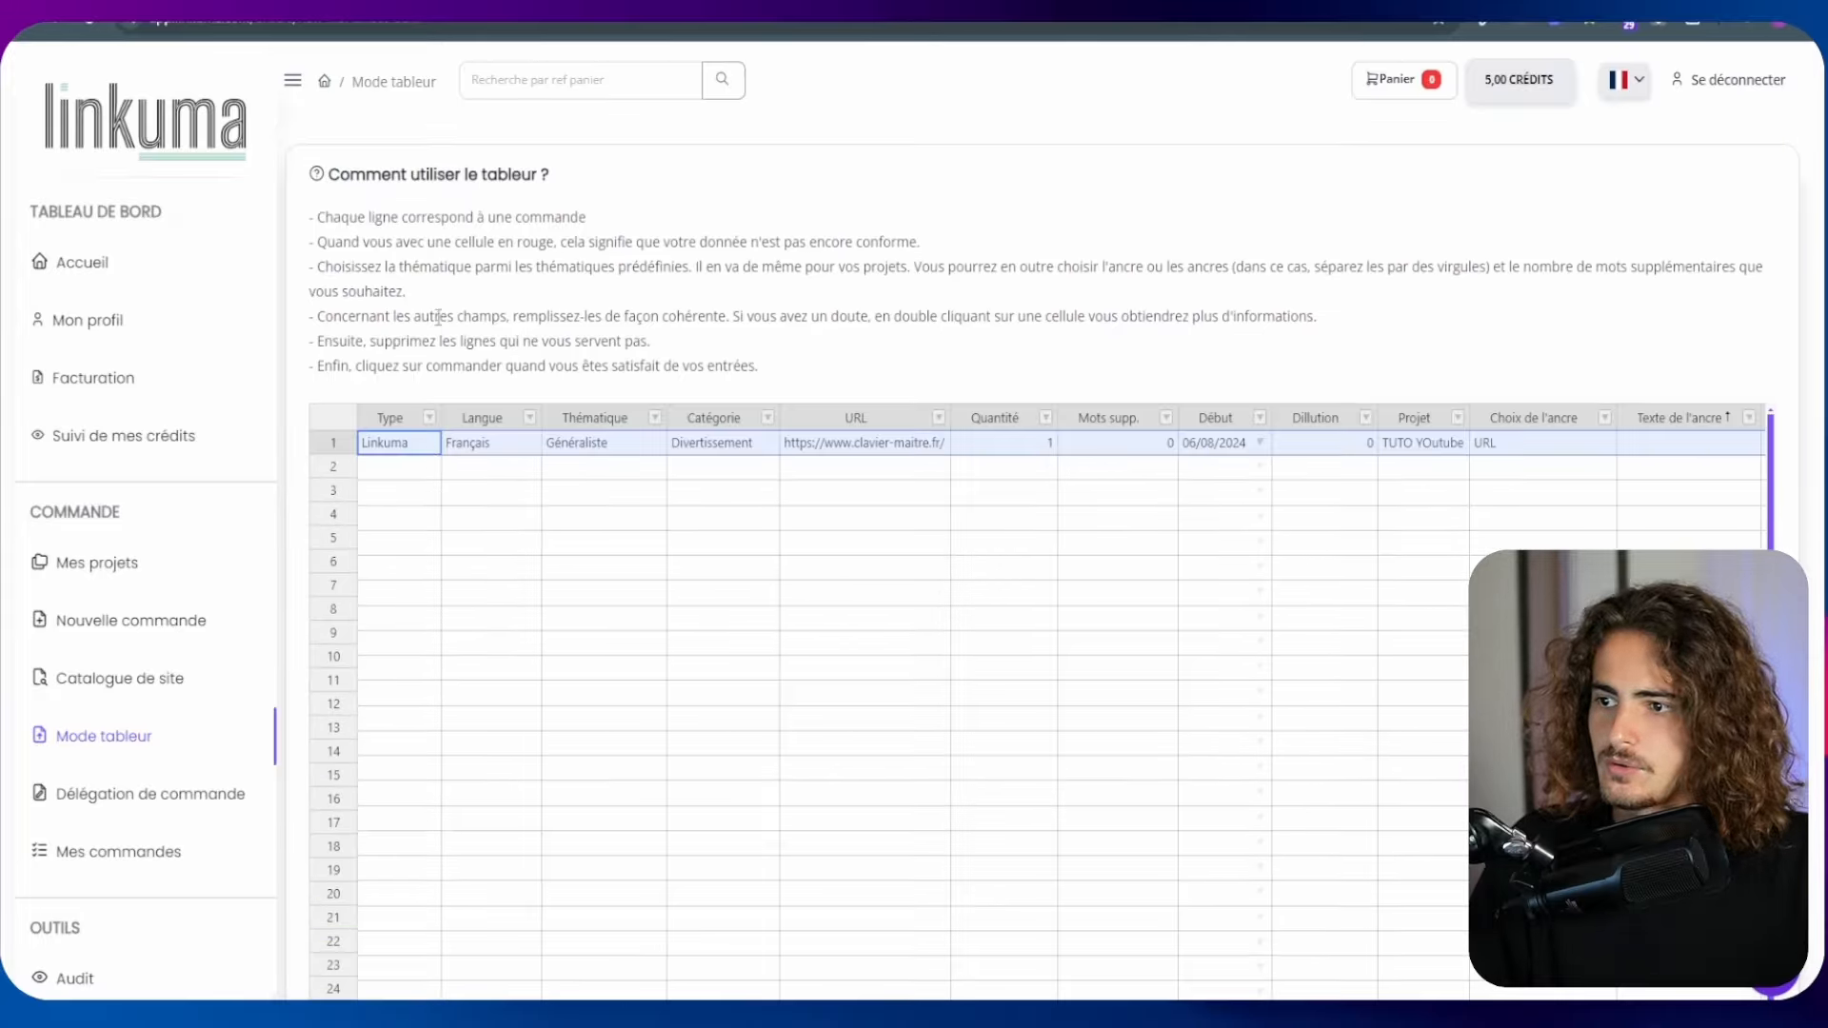
left_click(390, 469)
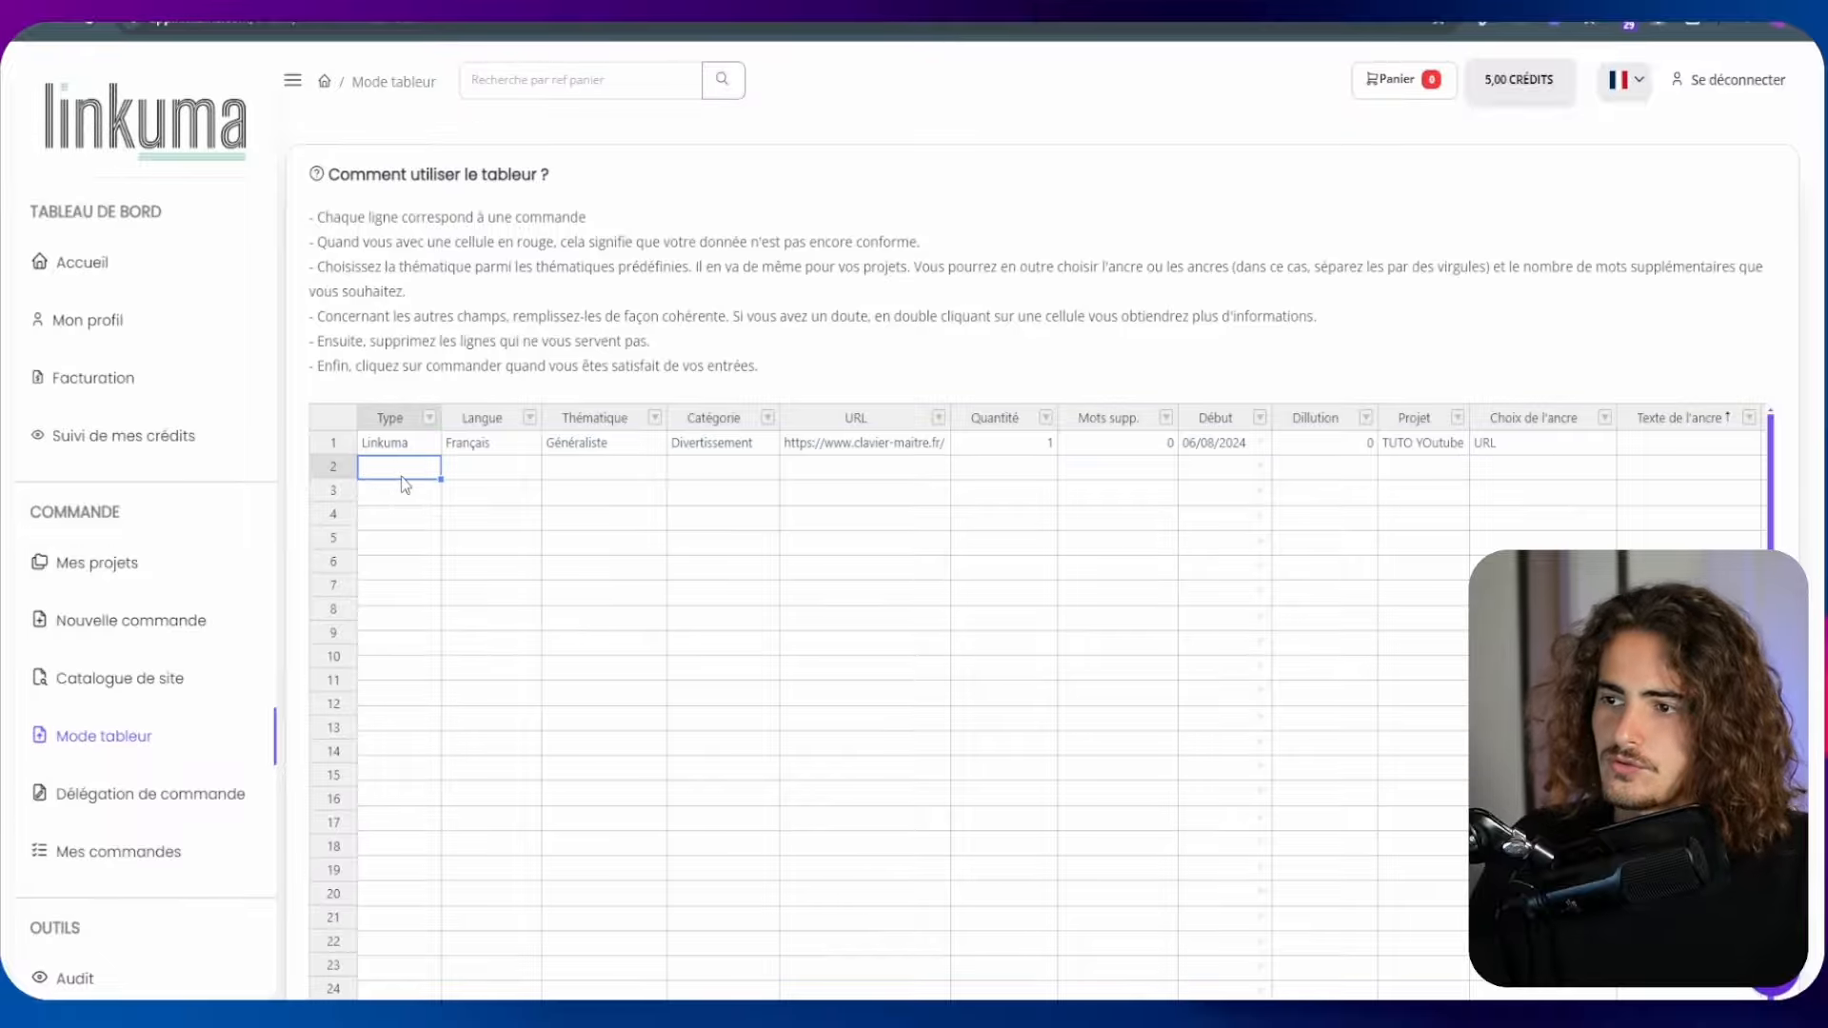
key("ctrl+v")
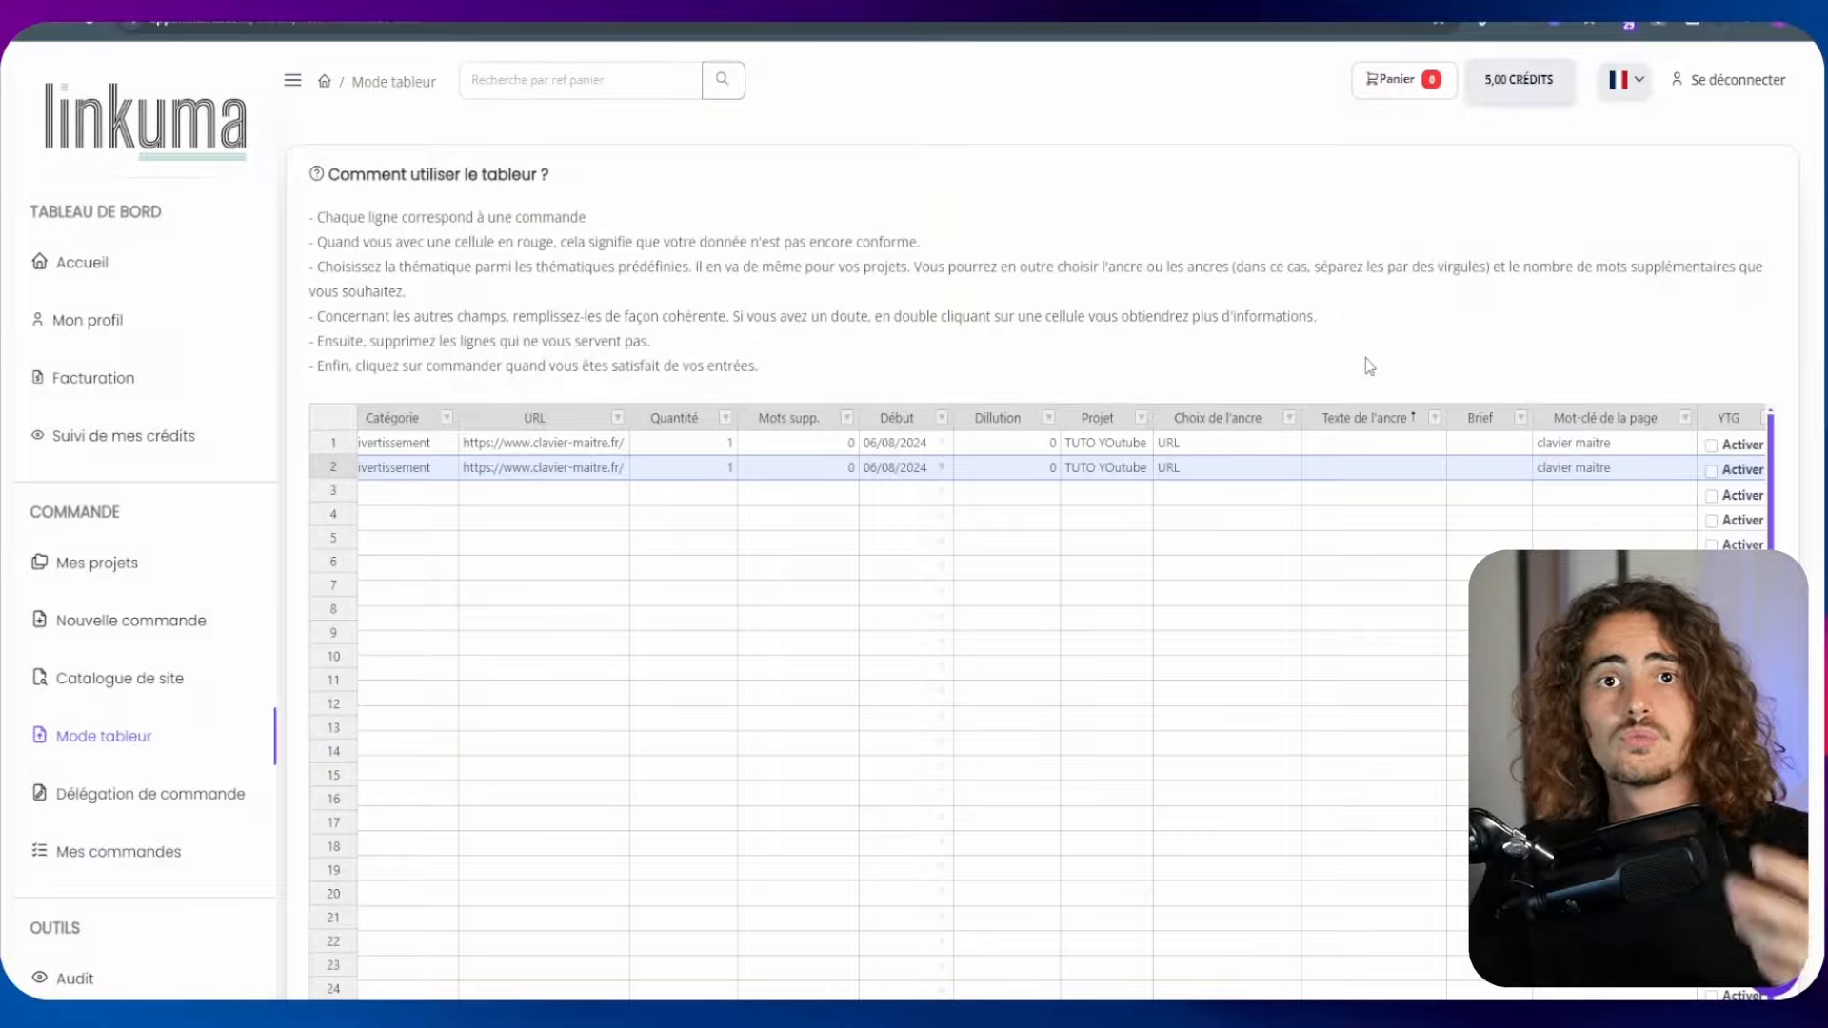
Paste the copied order row into row 3 as well
scroll(1369, 366, "down", 6)
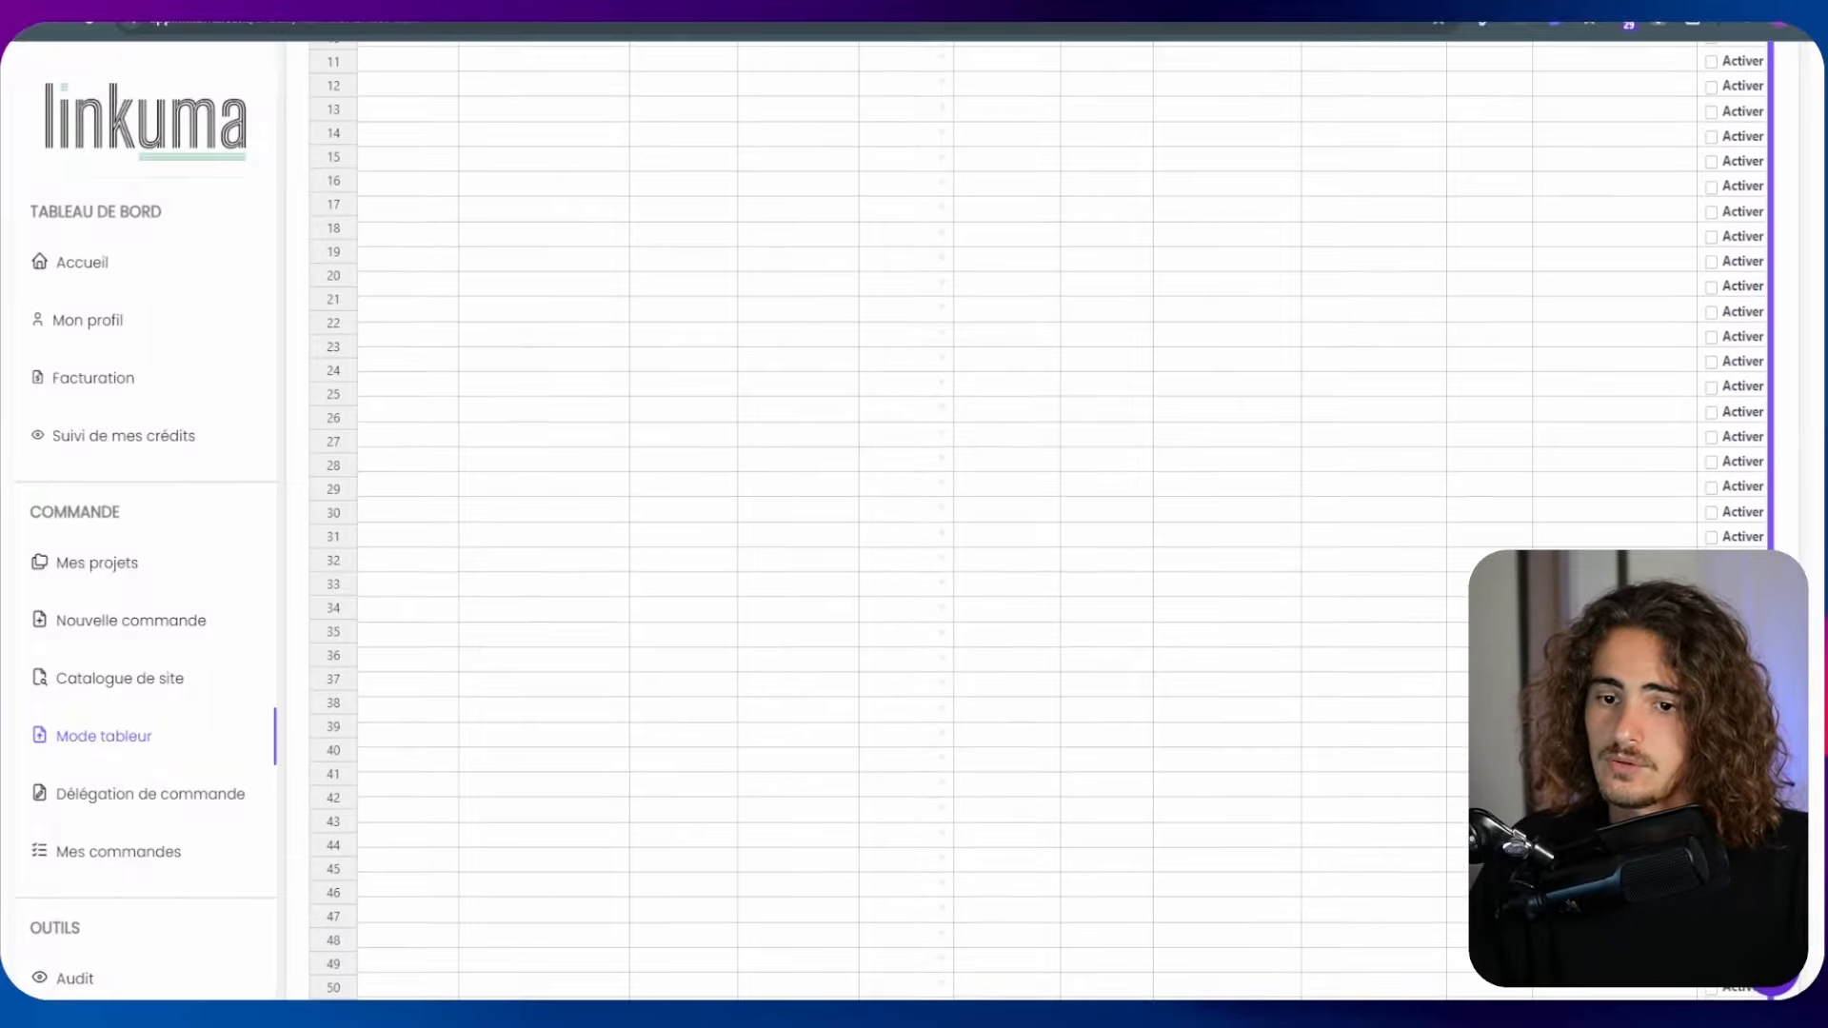
scroll(1368, 365, "down", 2)
left_click_drag(1308, 855, 931, 878)
scroll(838, 385, "up", 8)
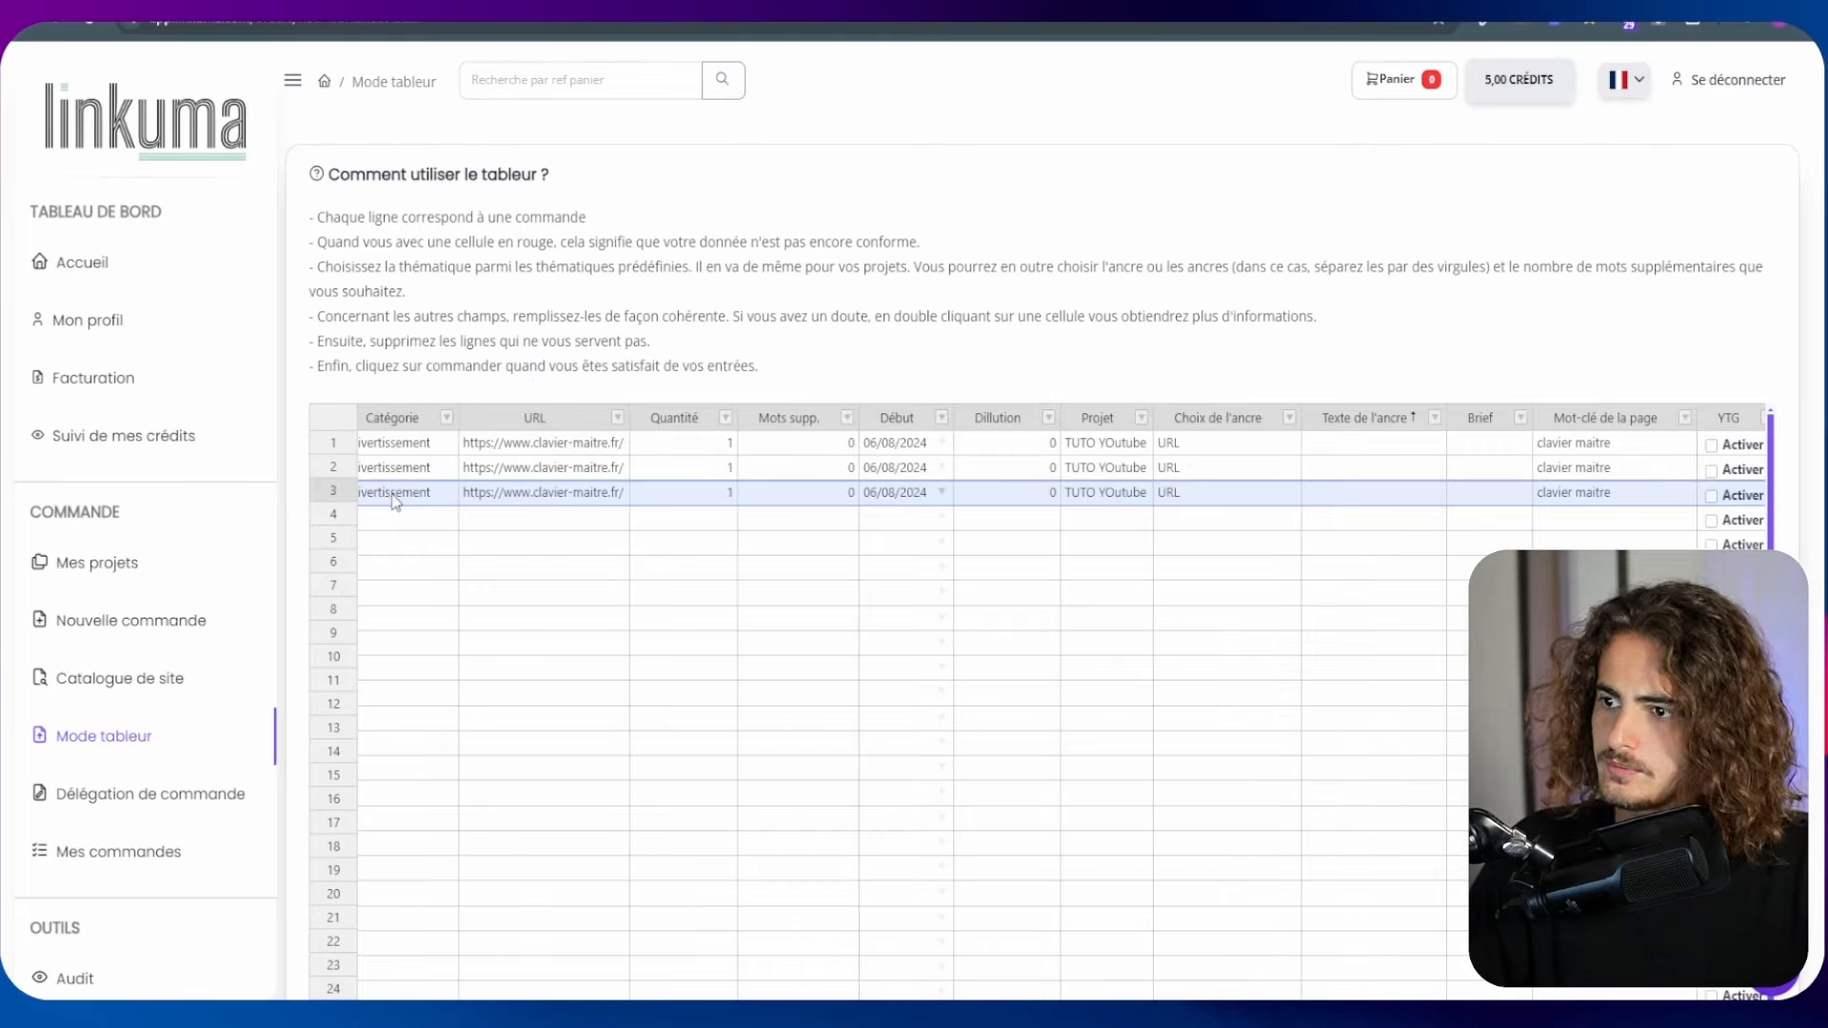
Review the URL and start date in row 2 and the anchor type in row 3, ending at the order confirmation
scroll(1783, 429, "down", 8)
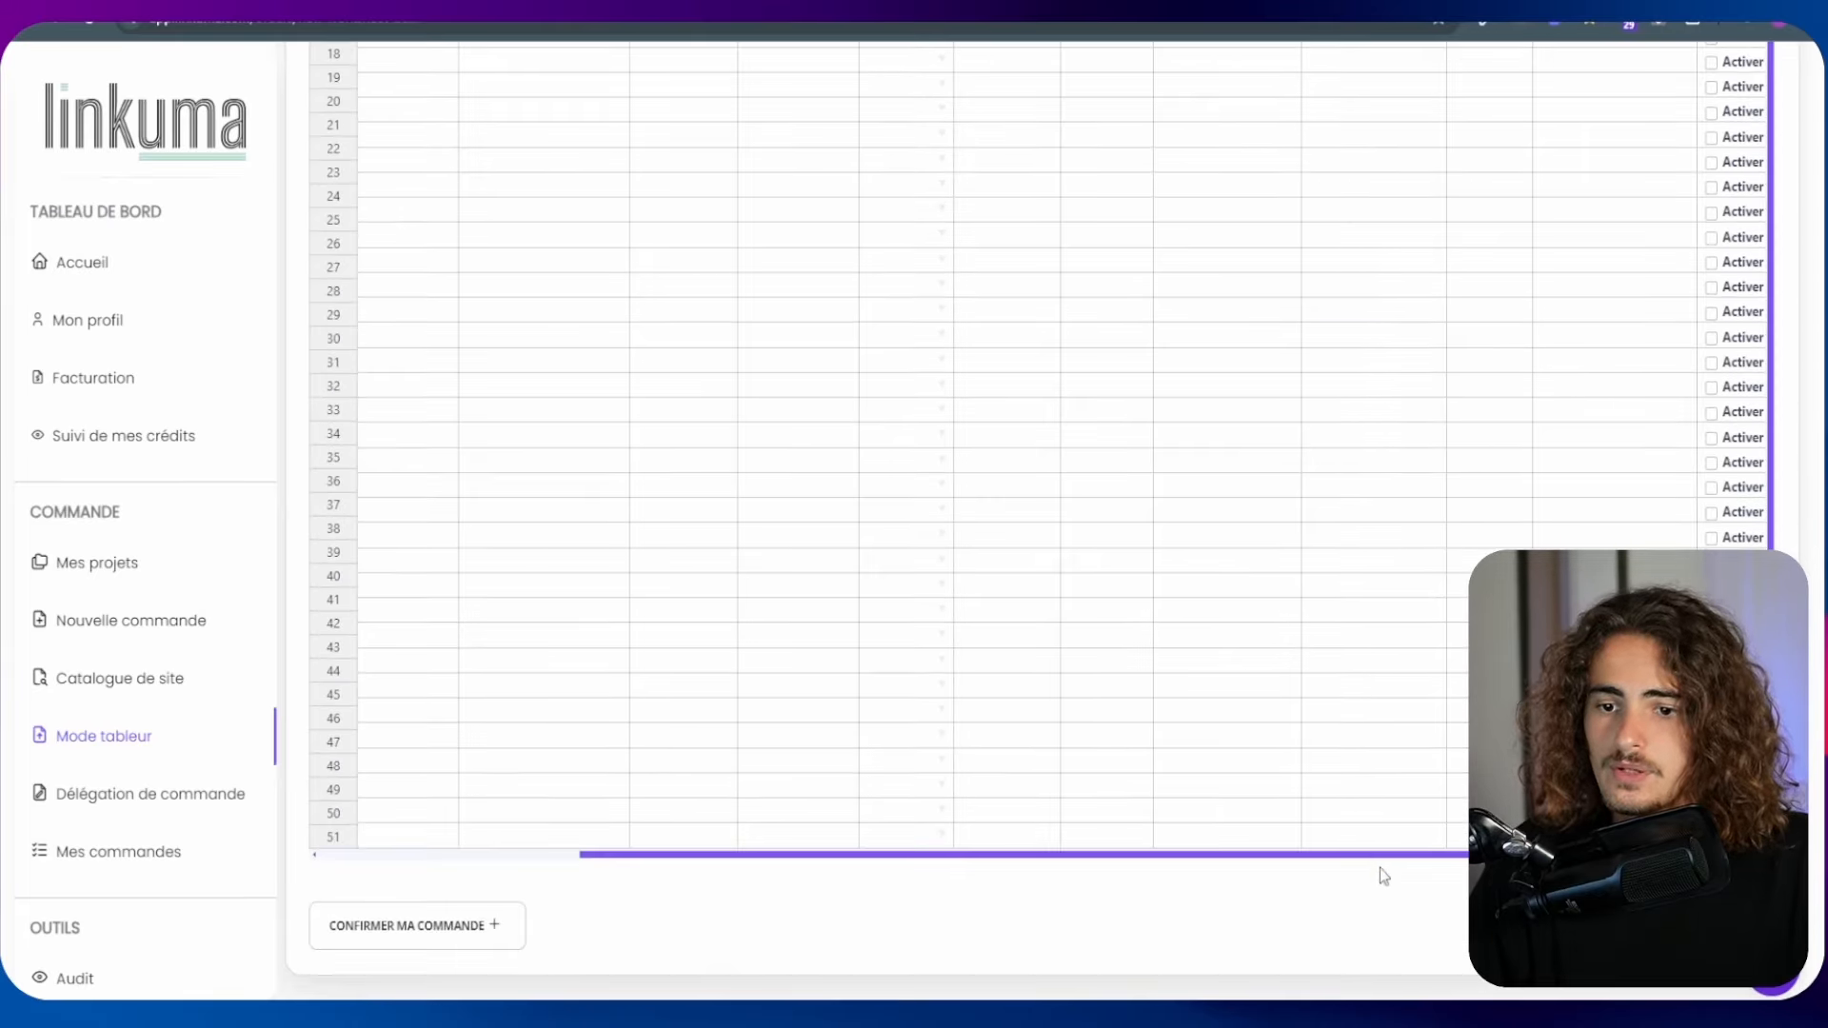
left_click_drag(1379, 874, 931, 912)
scroll(866, 407, "up", 8)
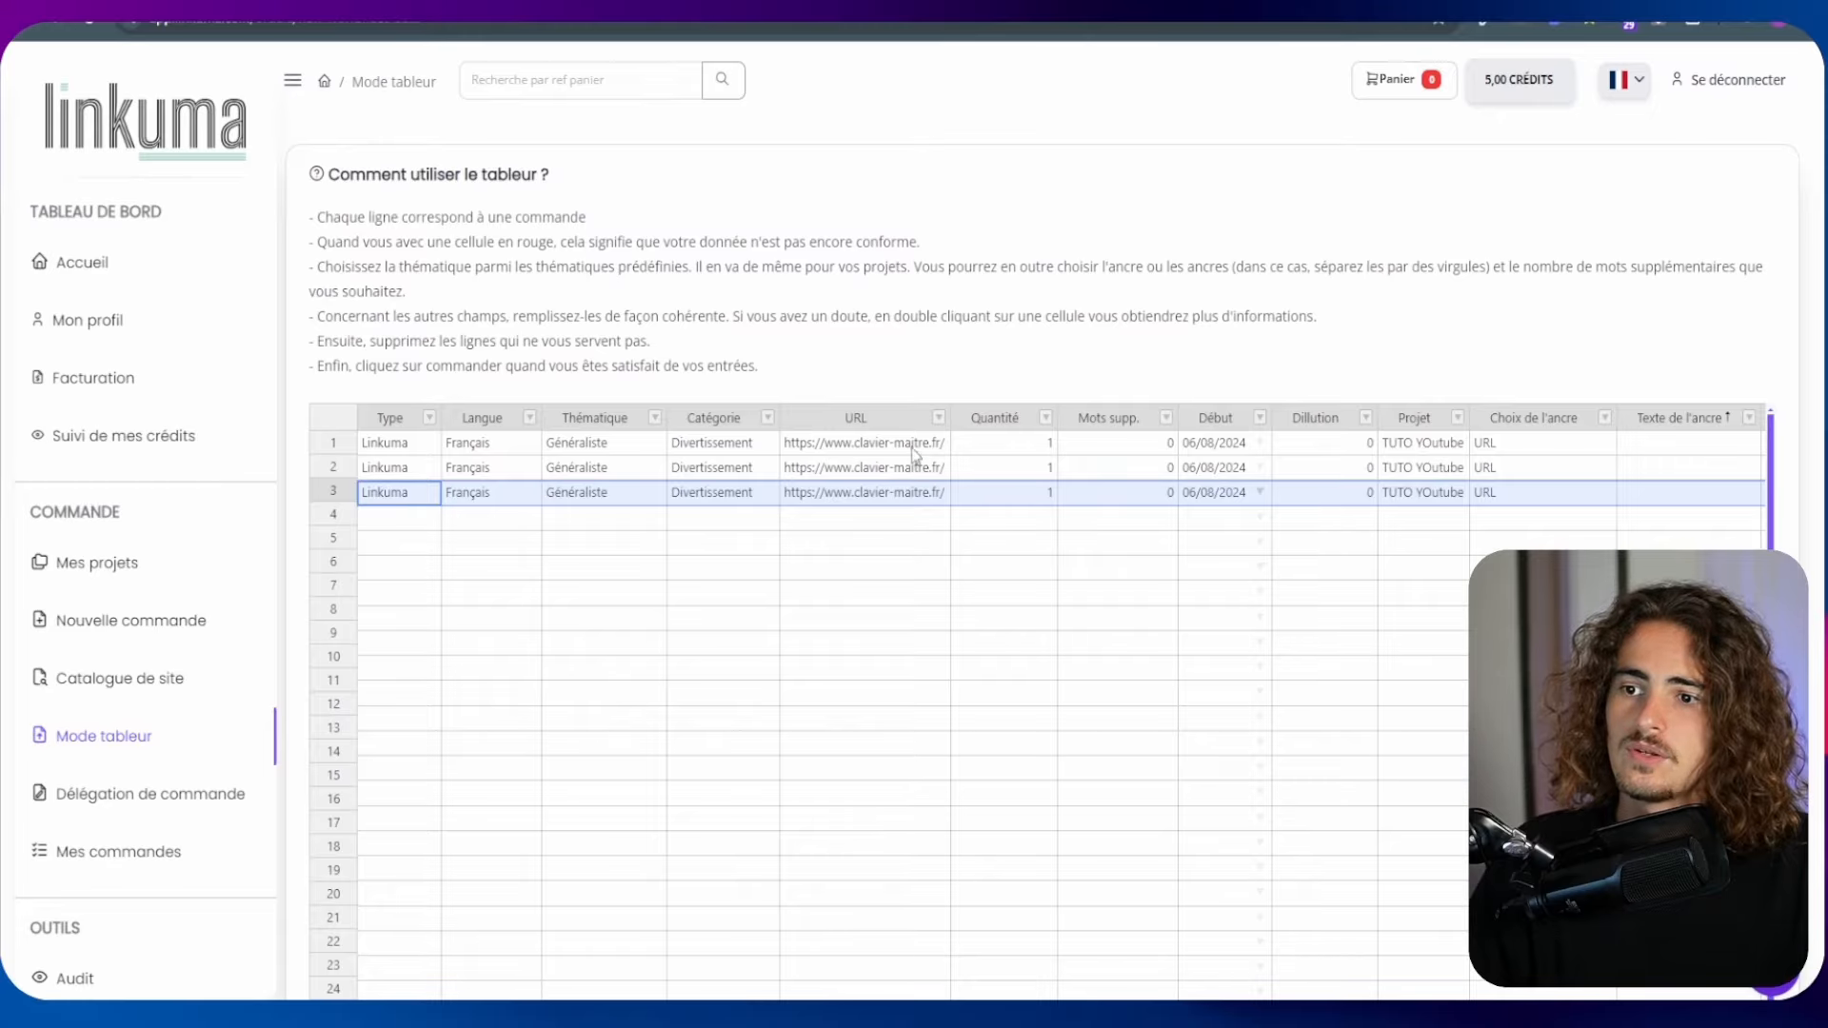
left_click(930, 470)
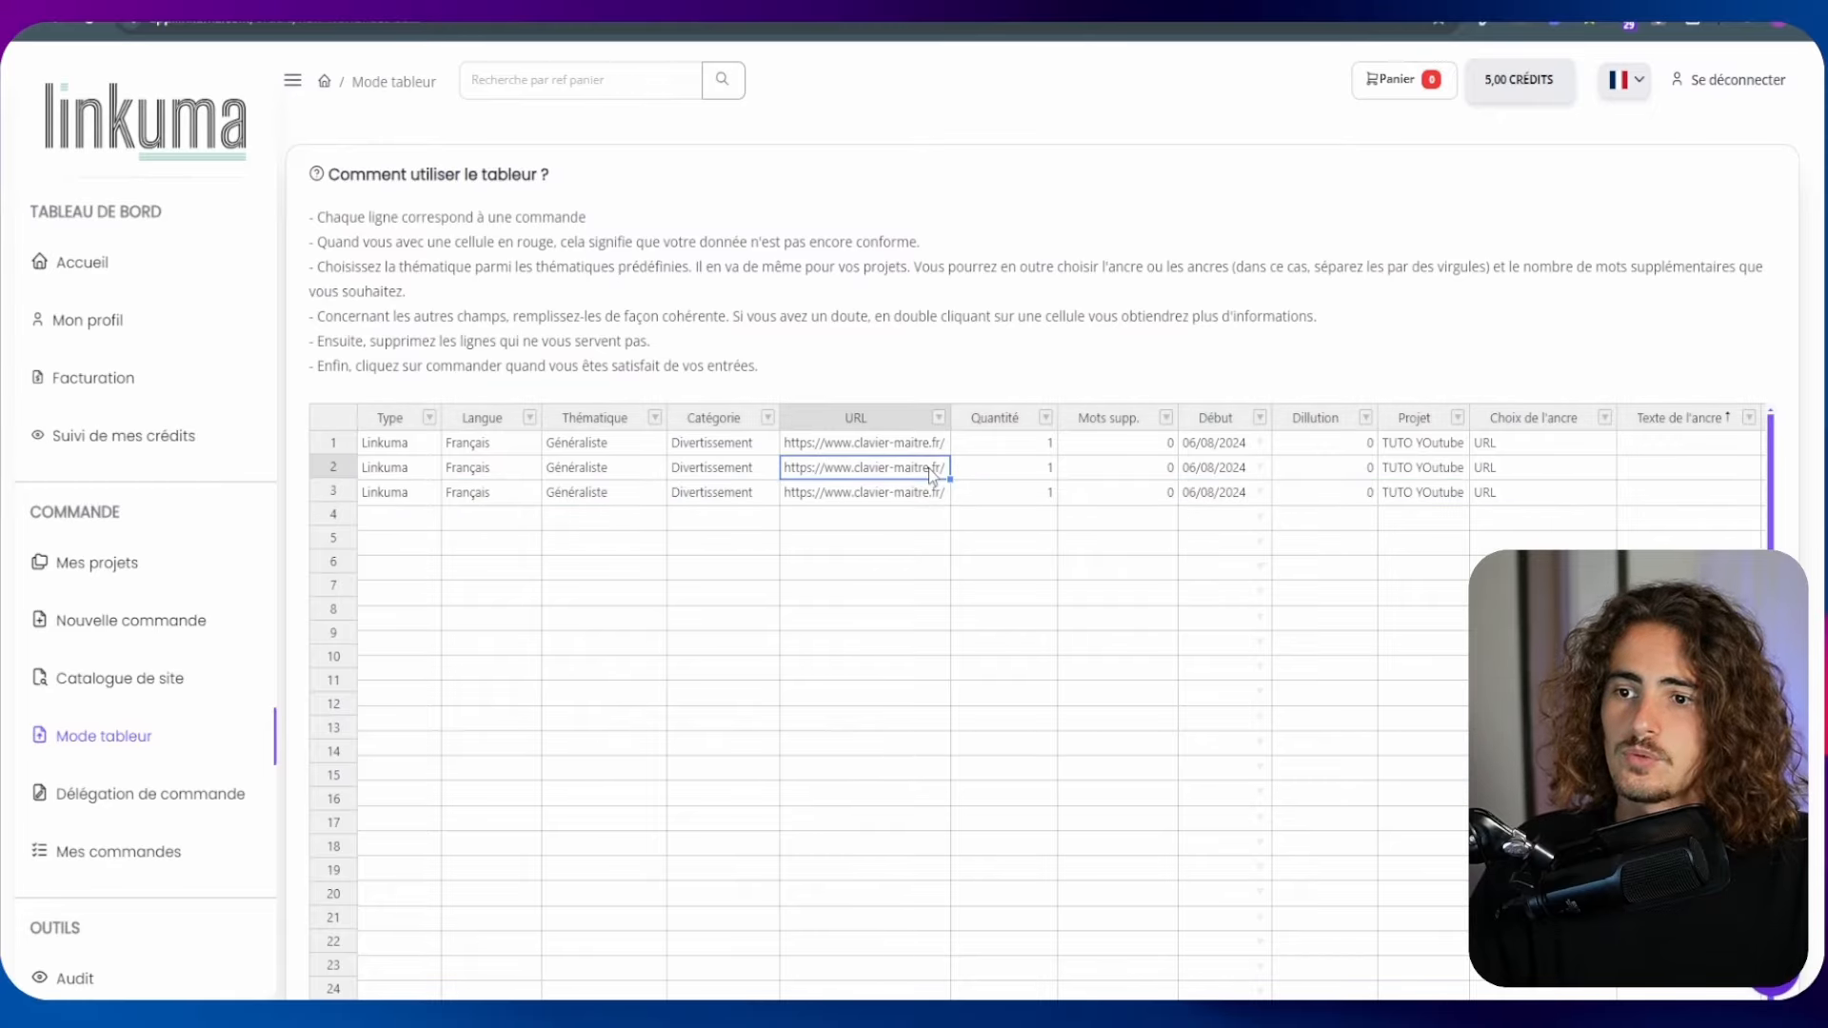
left_click(1242, 472)
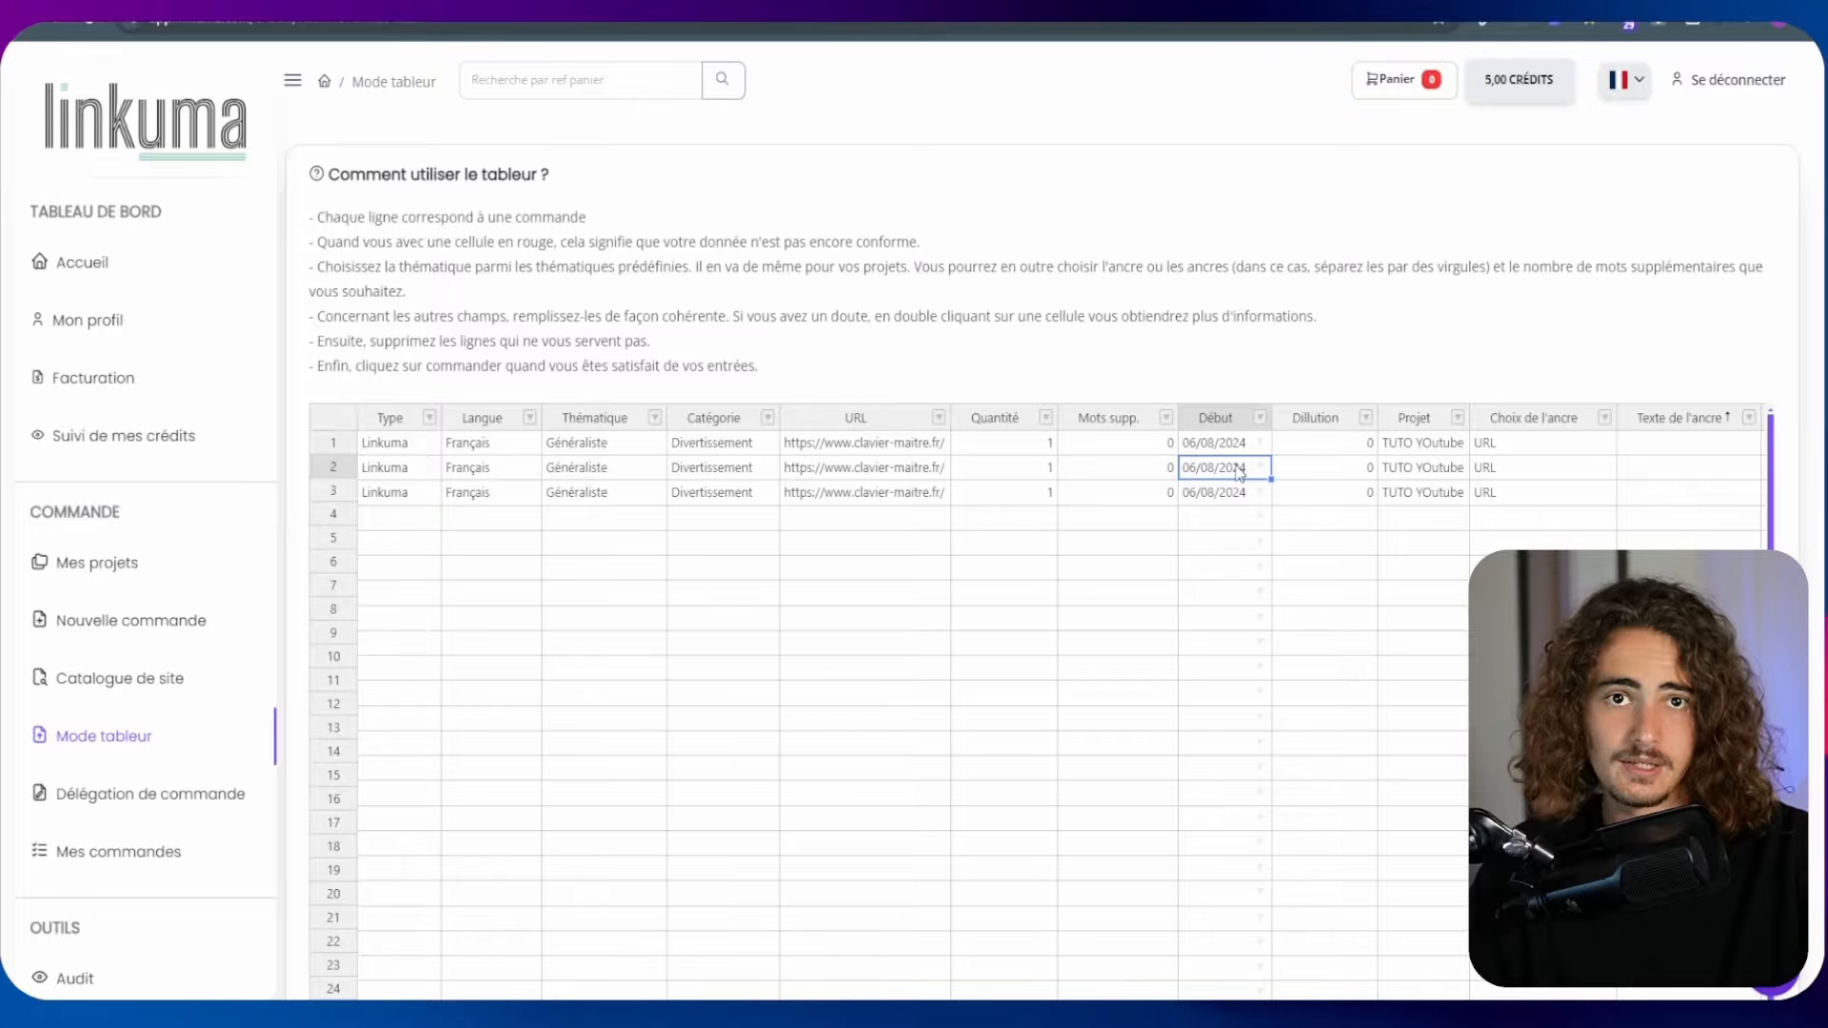
left_click(1513, 494)
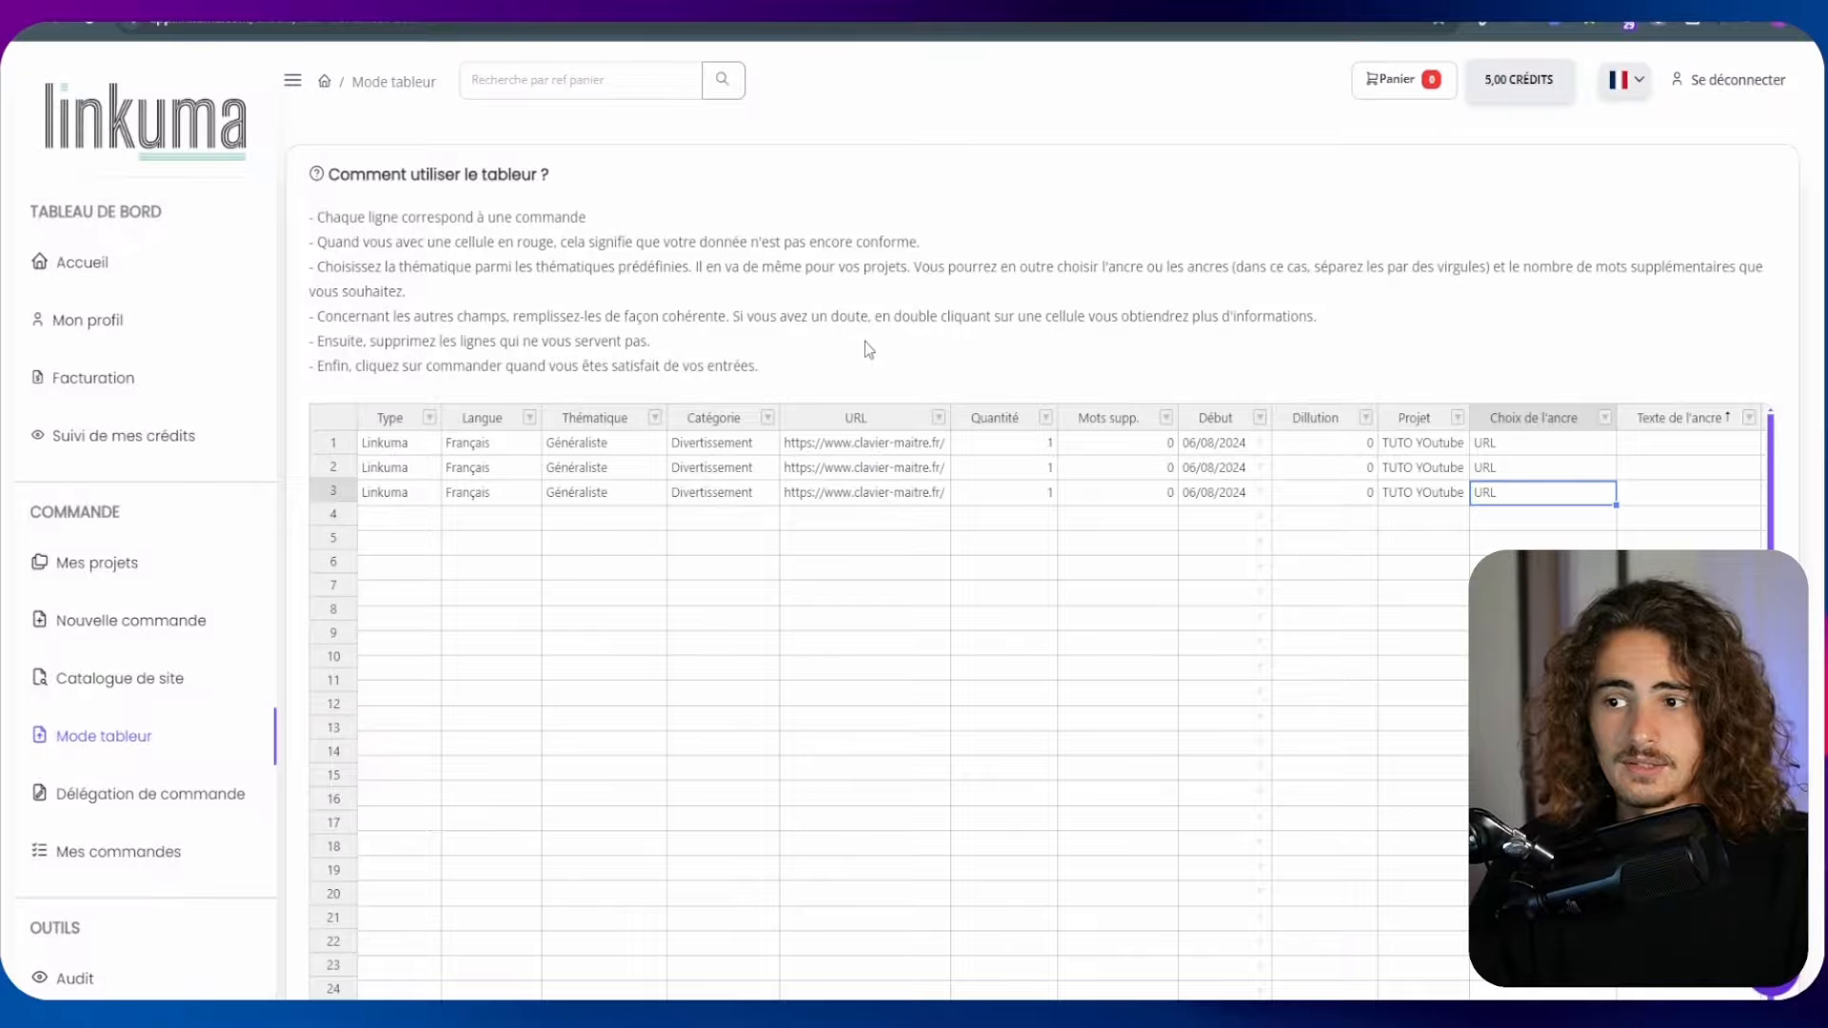
scroll(506, 527, "down", 8)
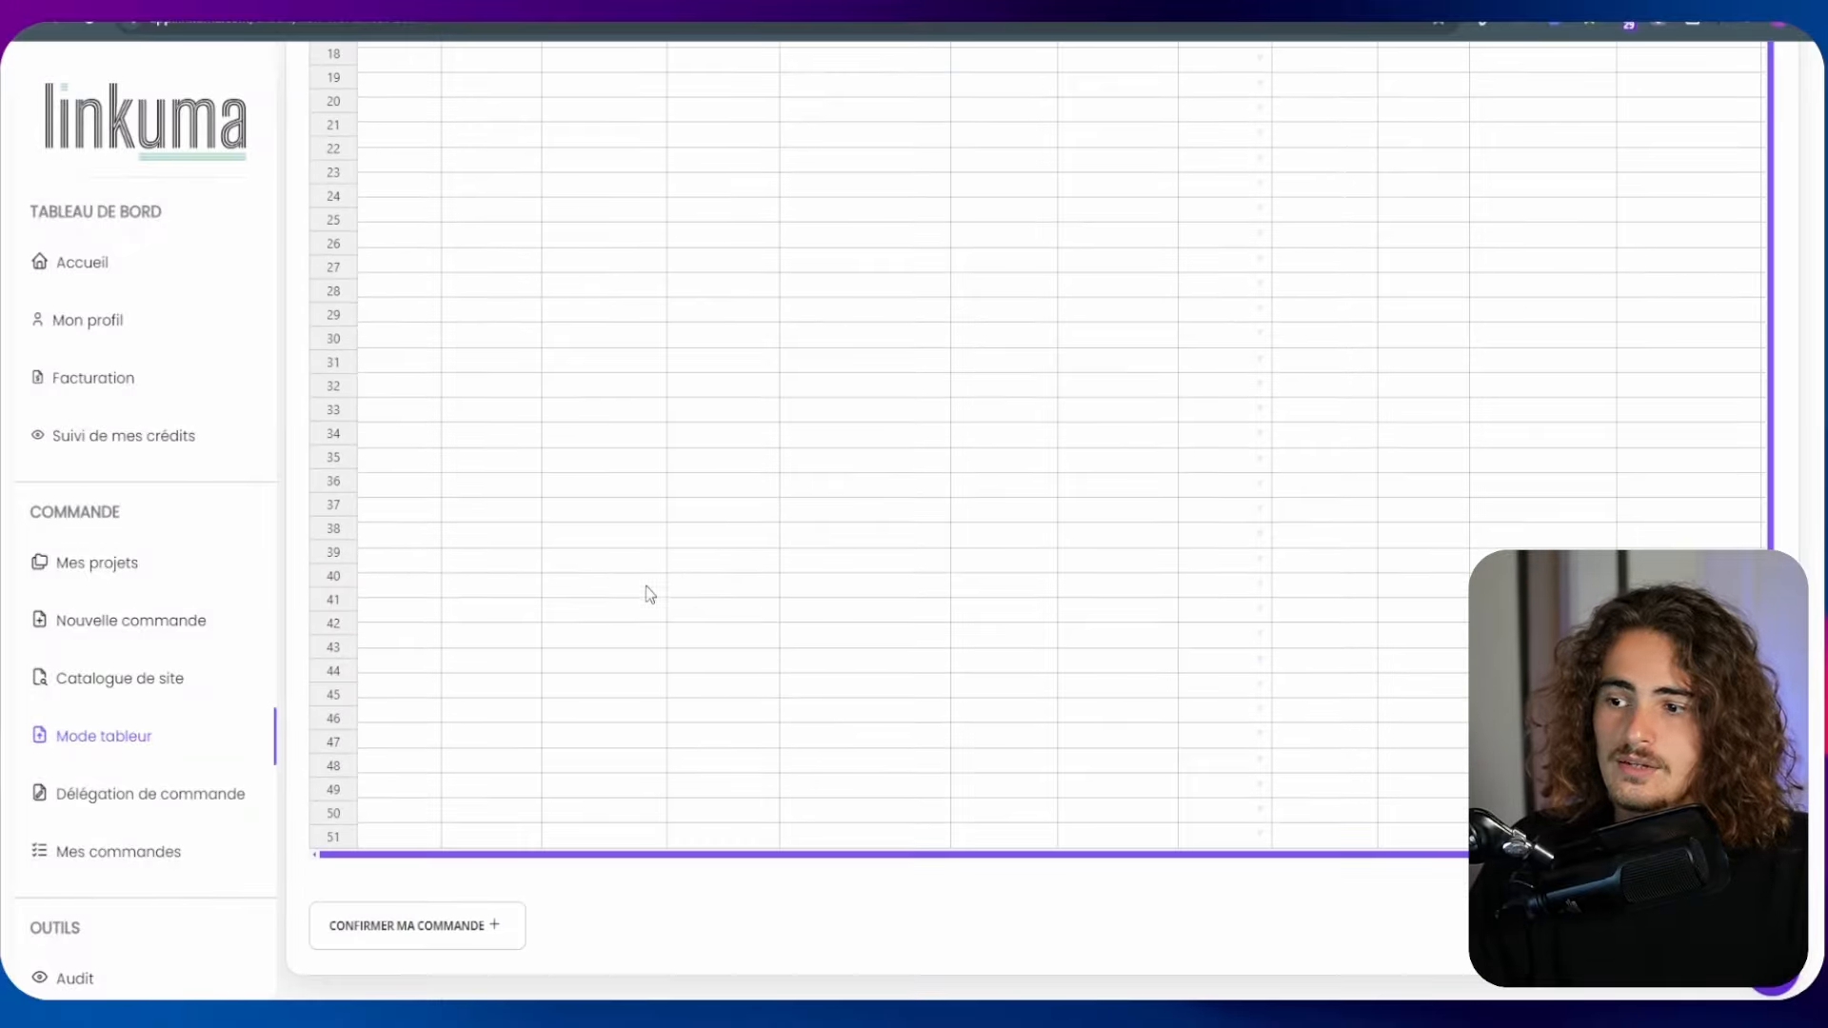